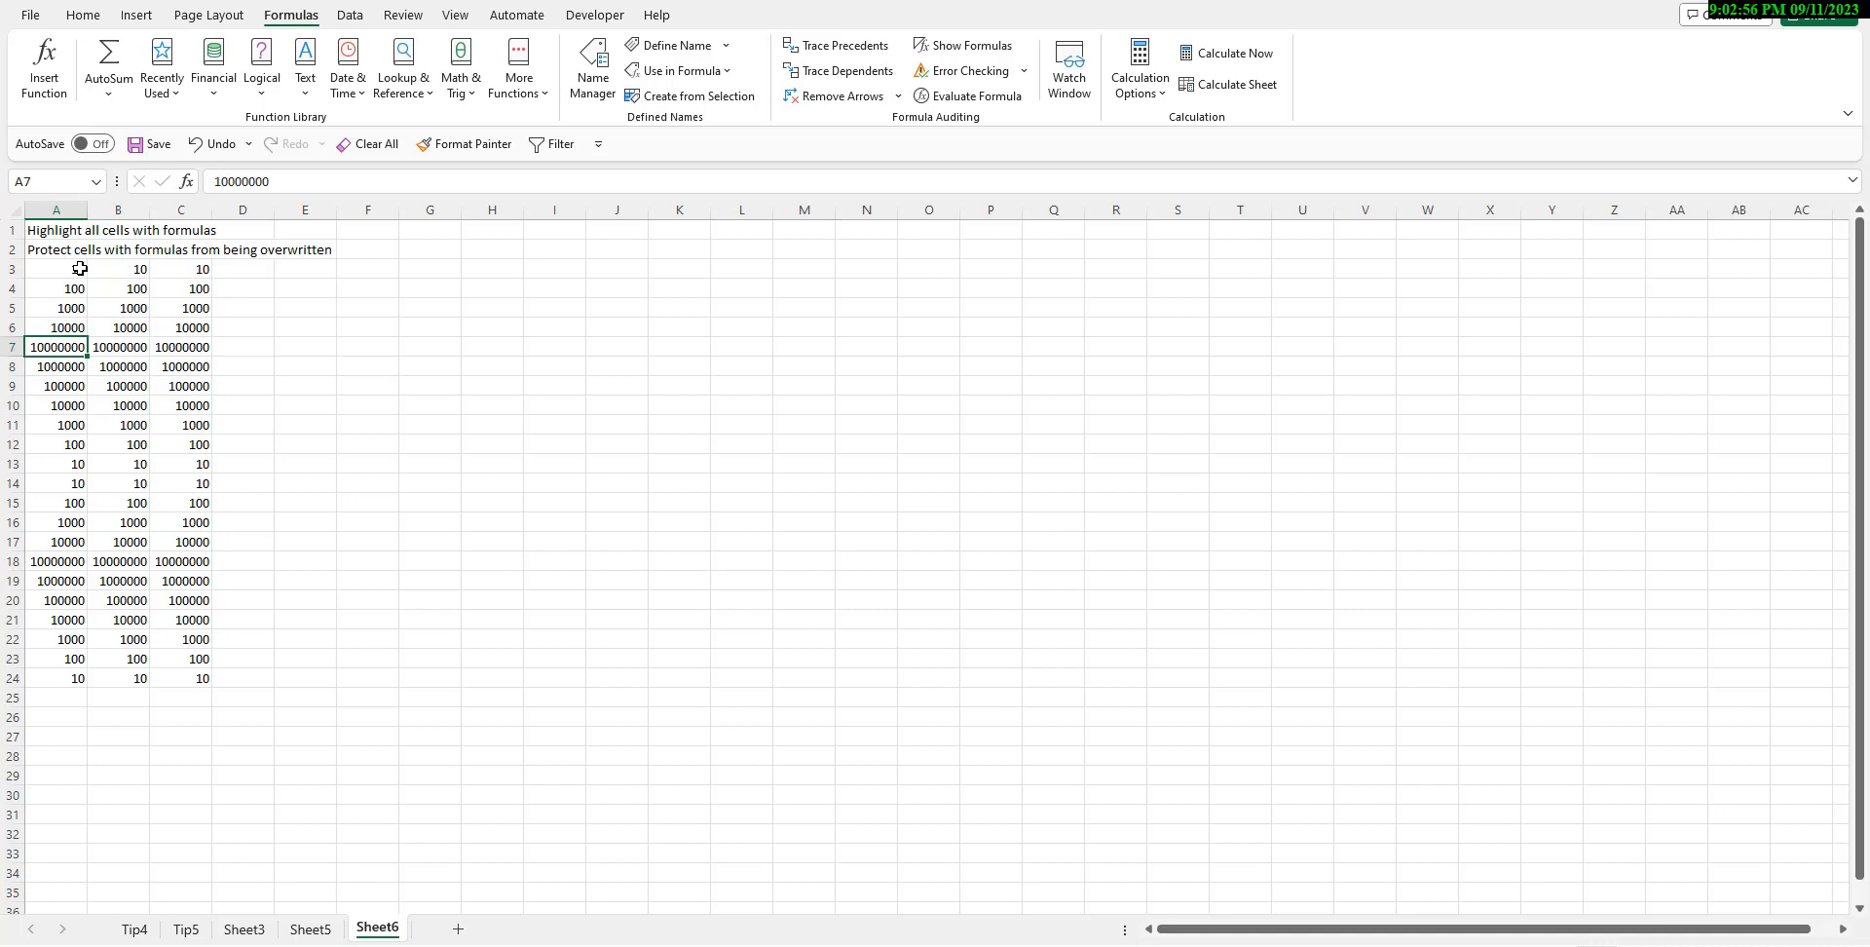
- Check sample cells in column A and display the worksheet's formulas instead of their results
click(80, 268)
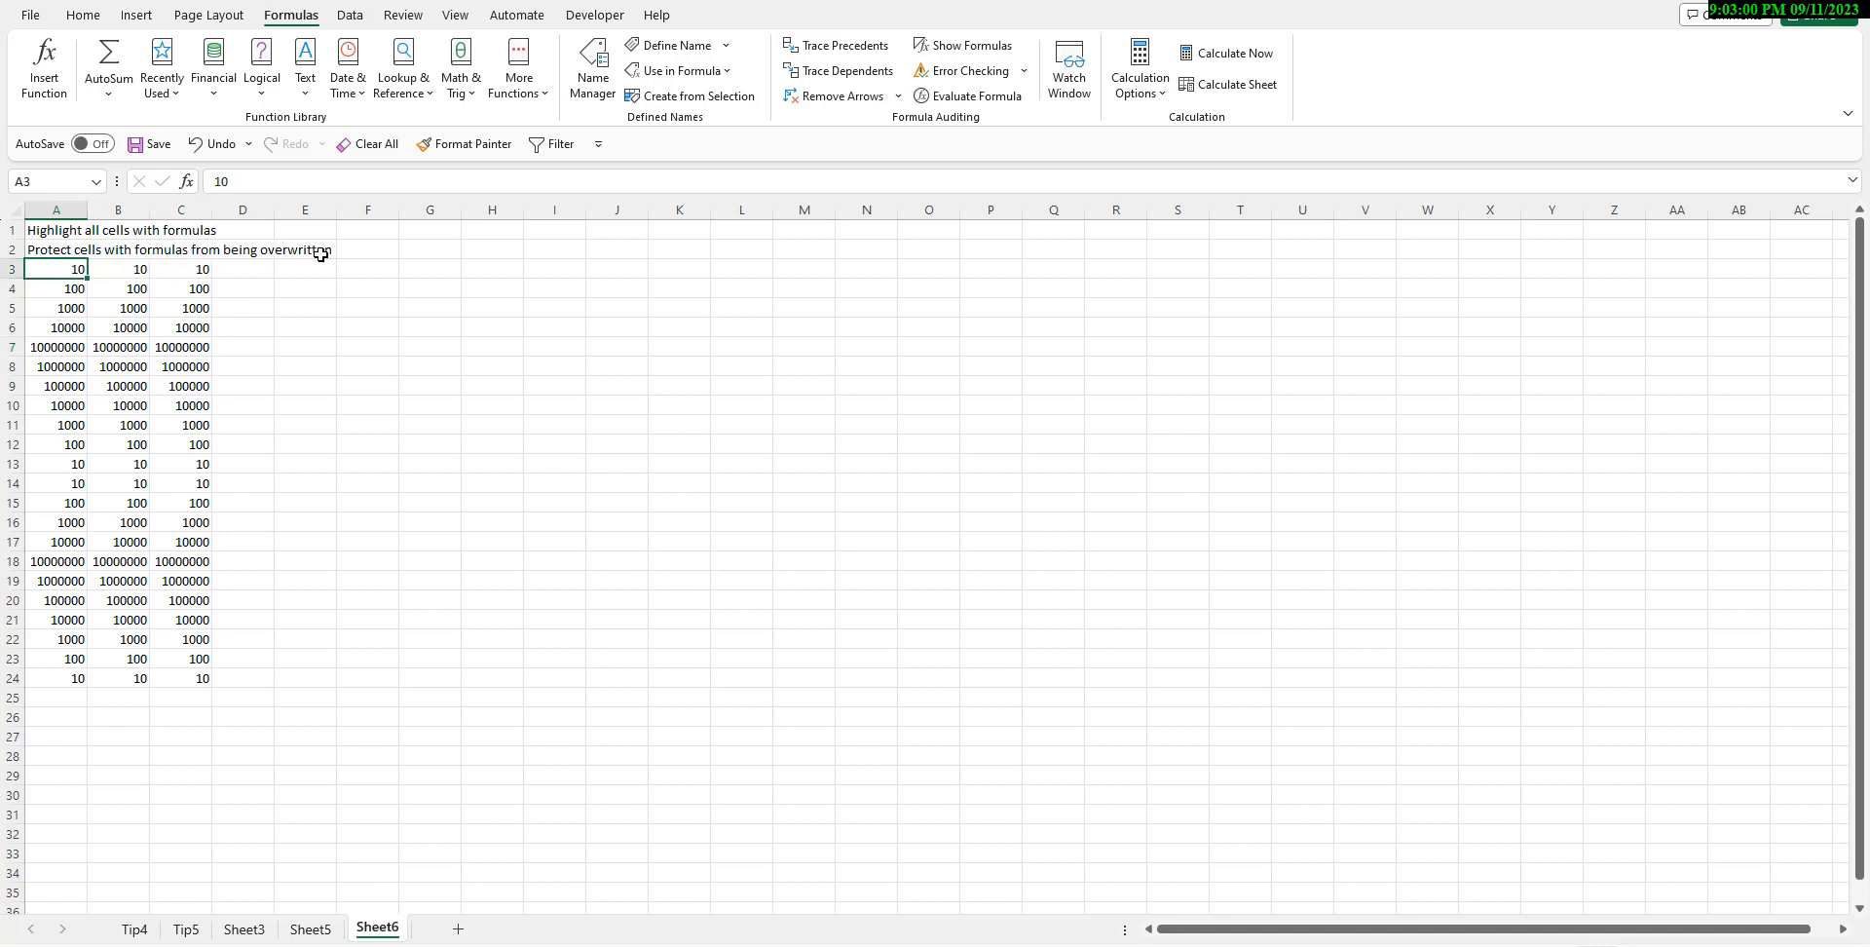
click(61, 354)
click(62, 368)
click(62, 388)
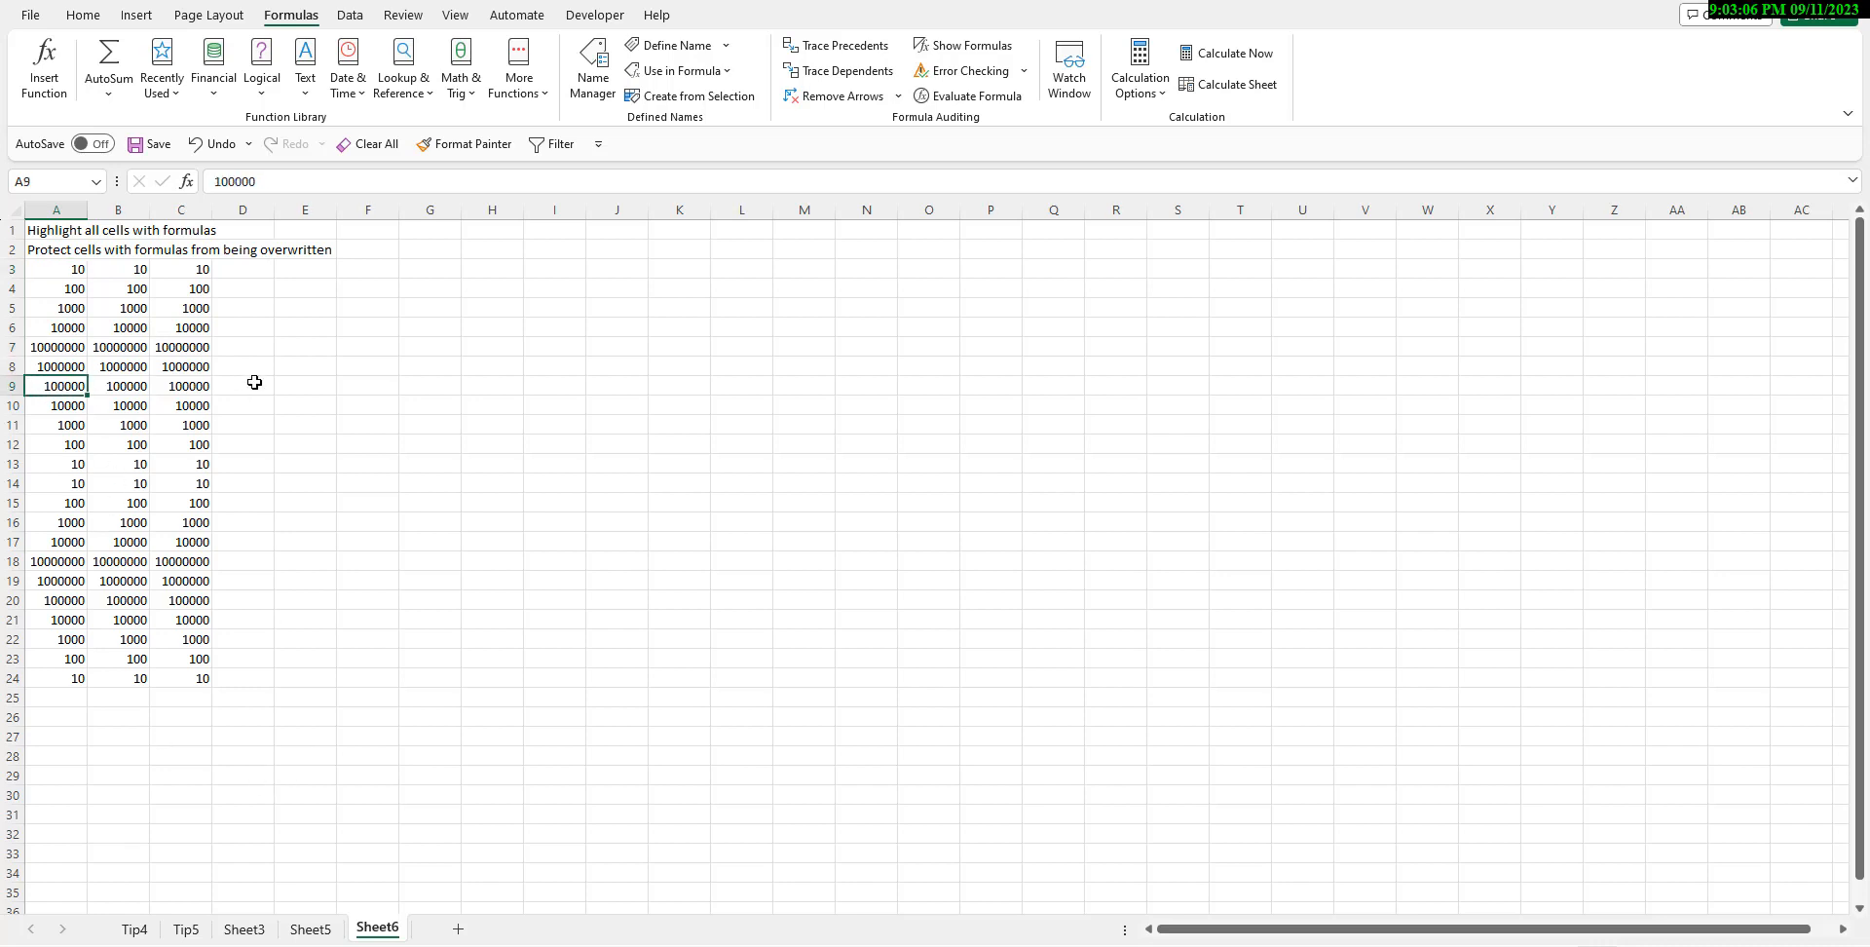
click(280, 347)
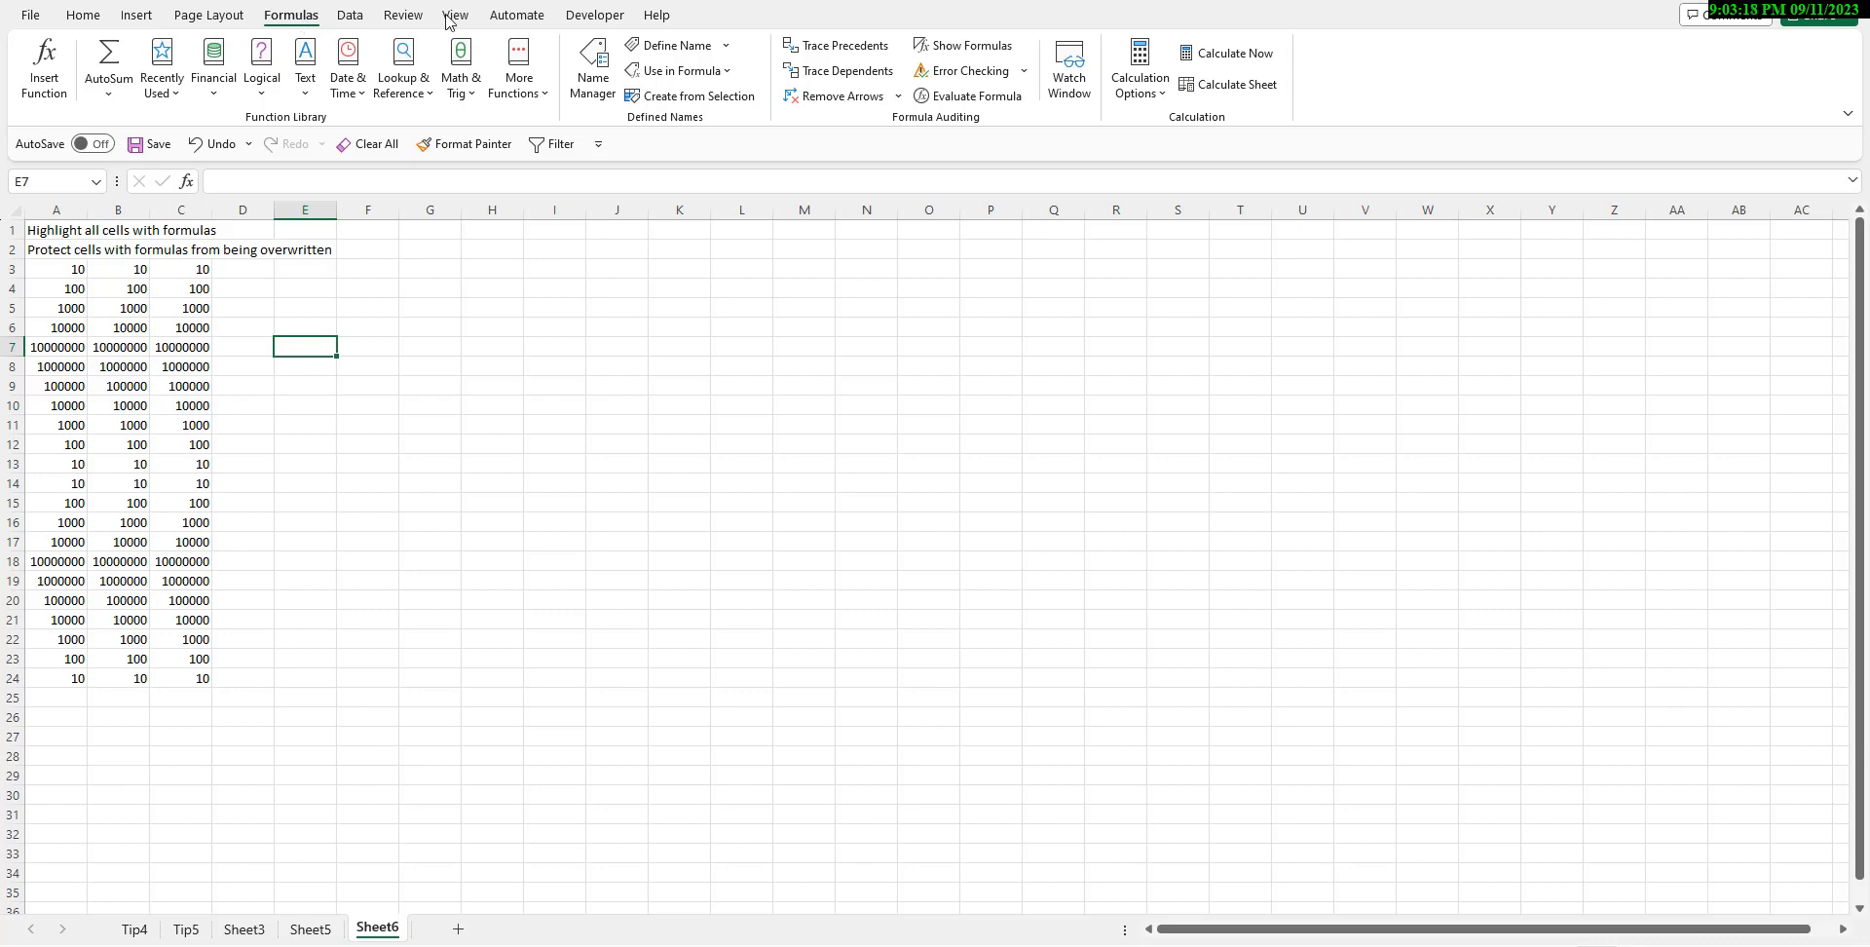
click(954, 49)
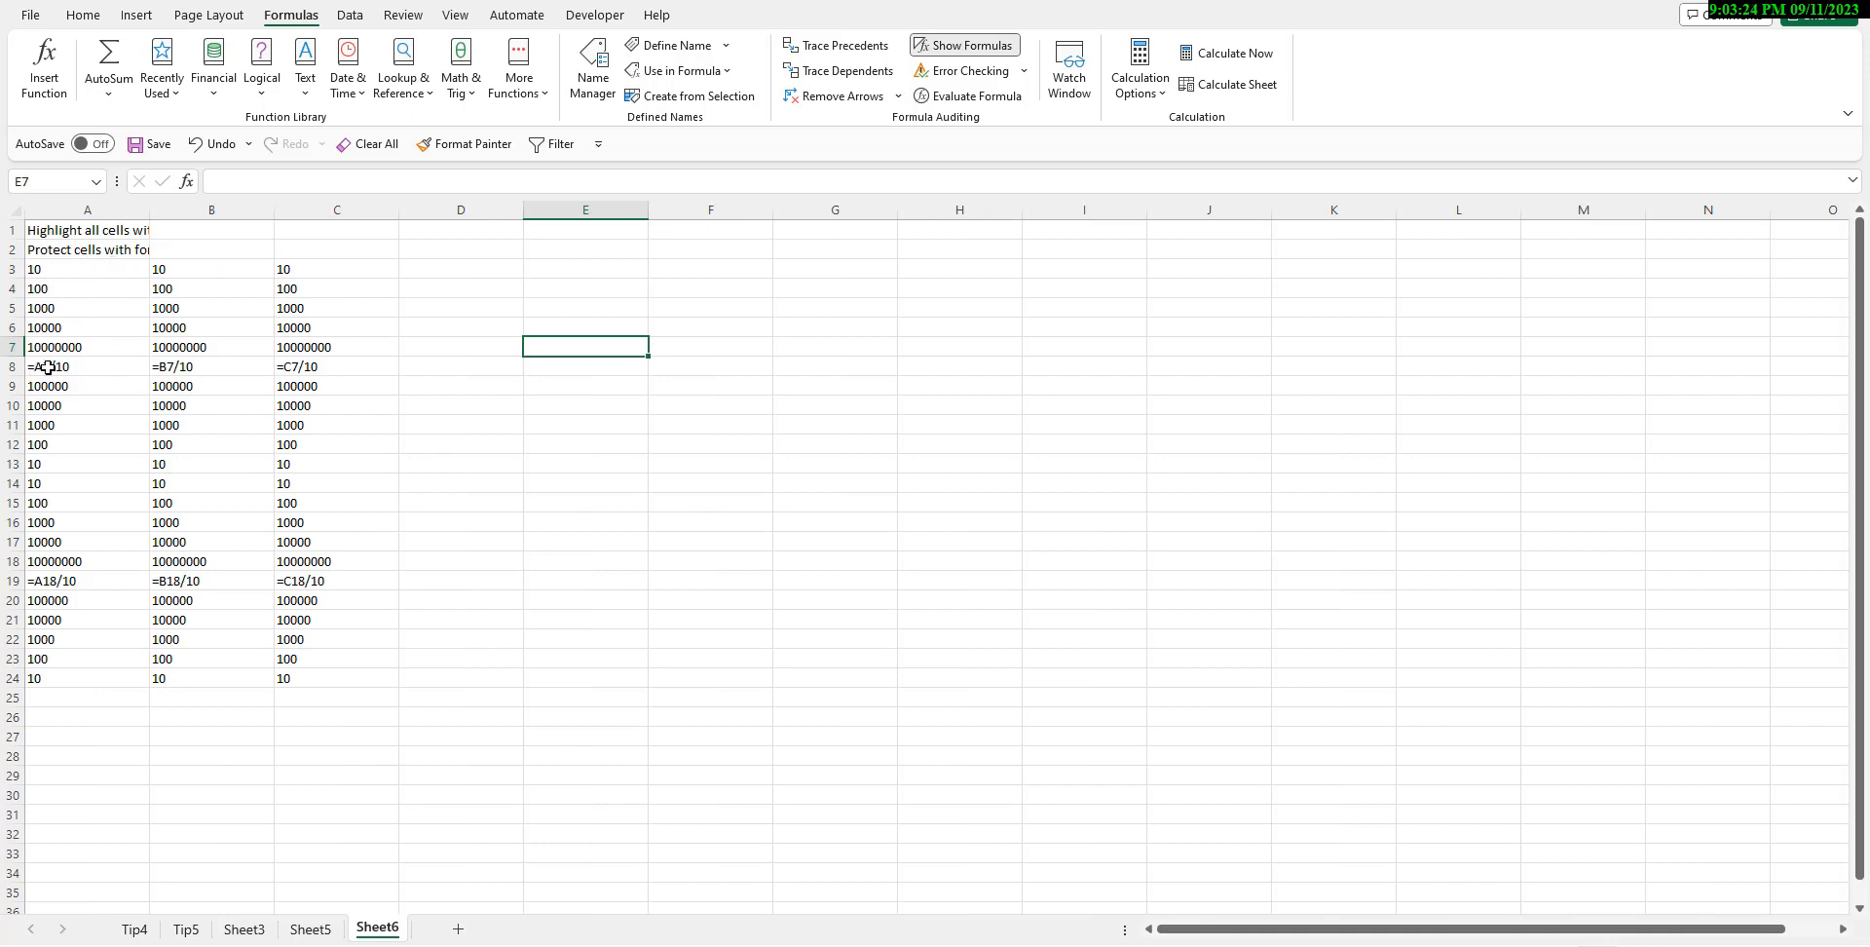
drag(83, 373, 313, 366)
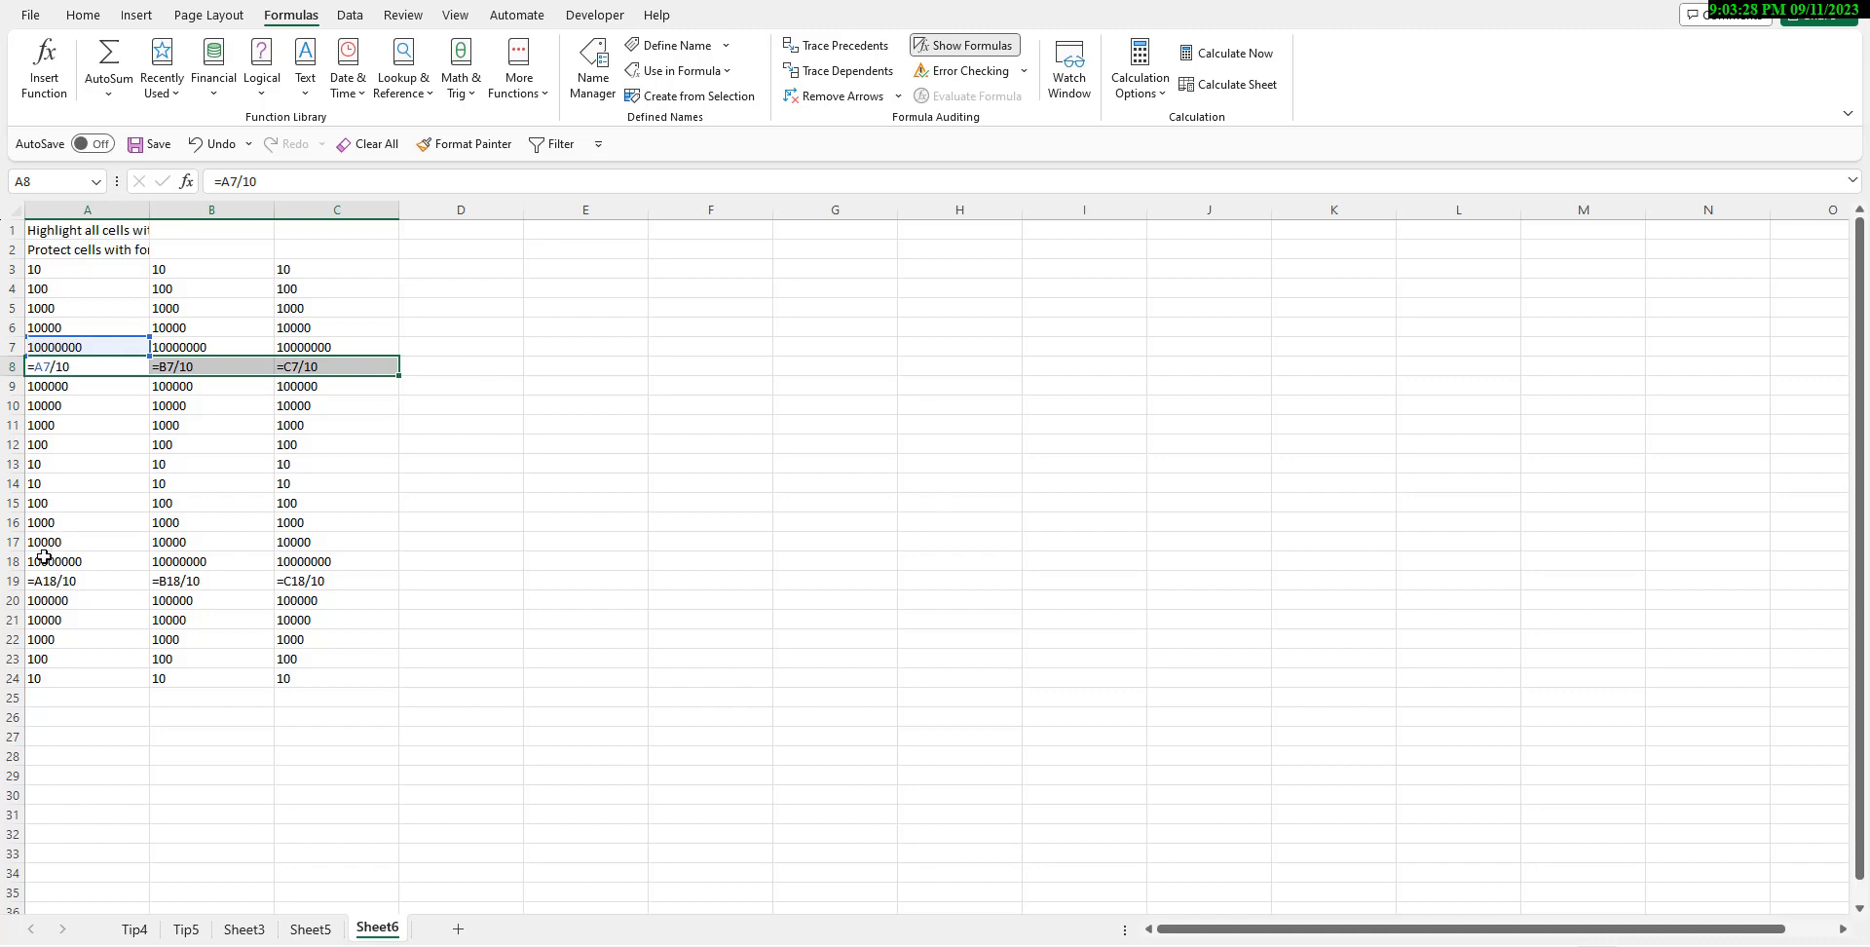
click(86, 17)
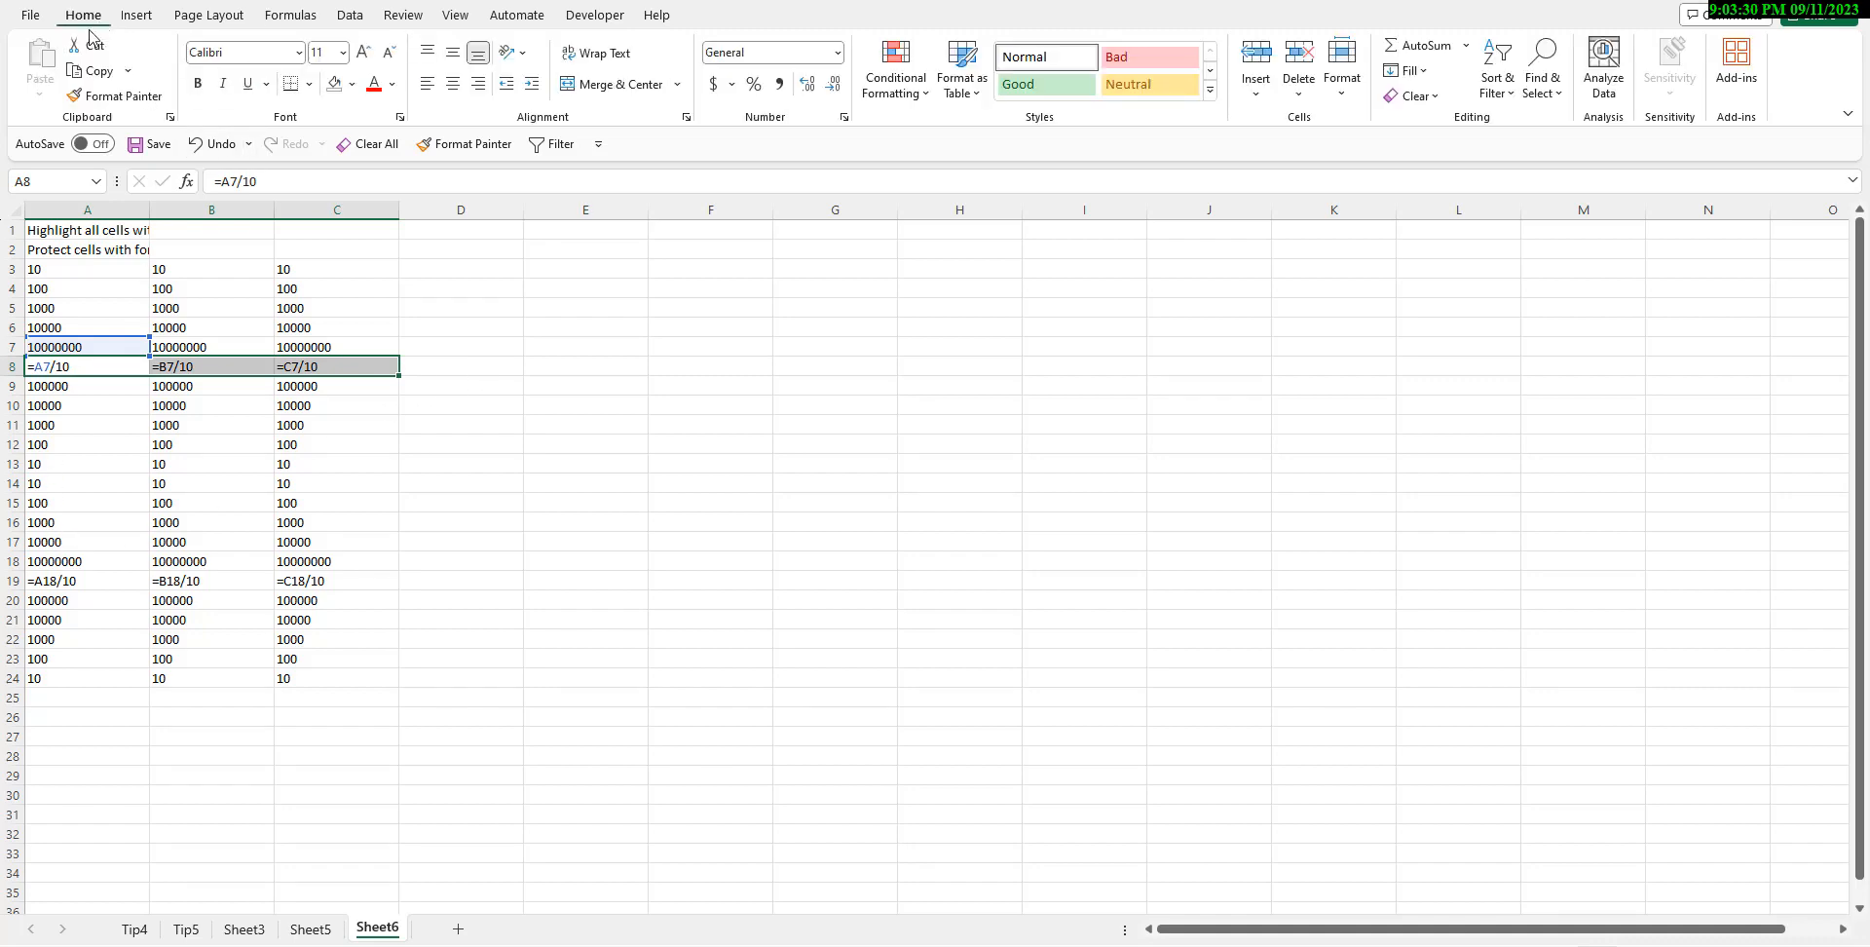
click(355, 85)
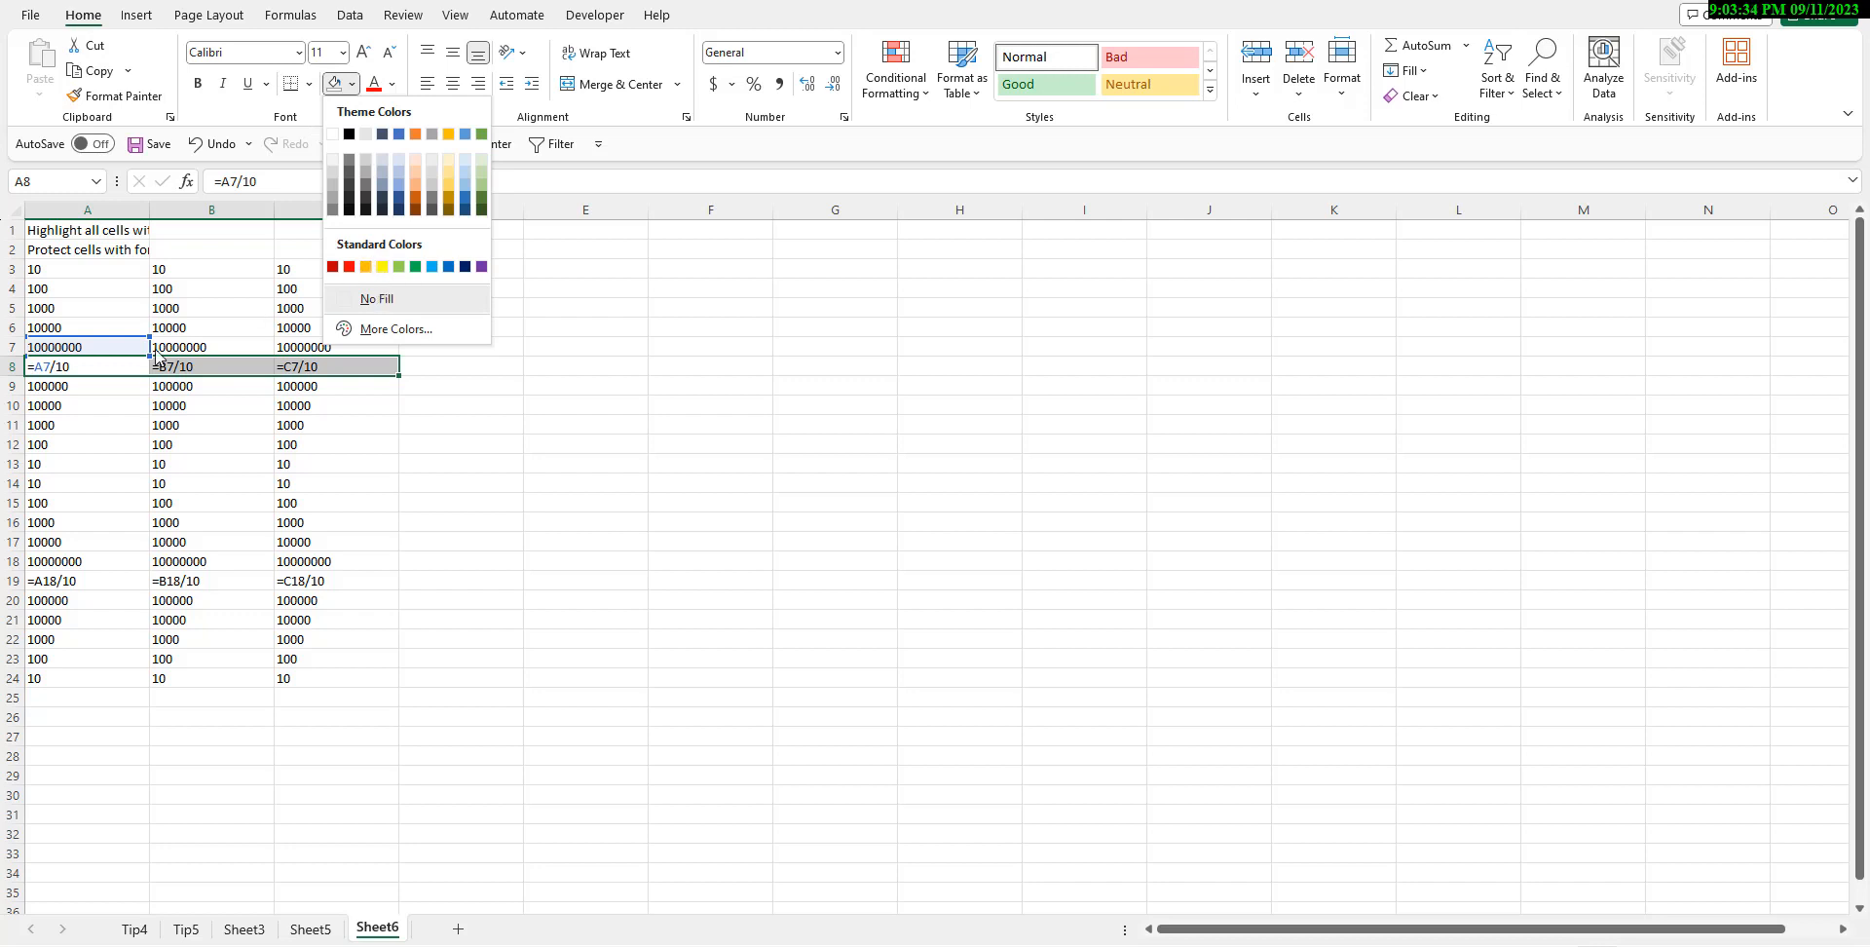
click(171, 405)
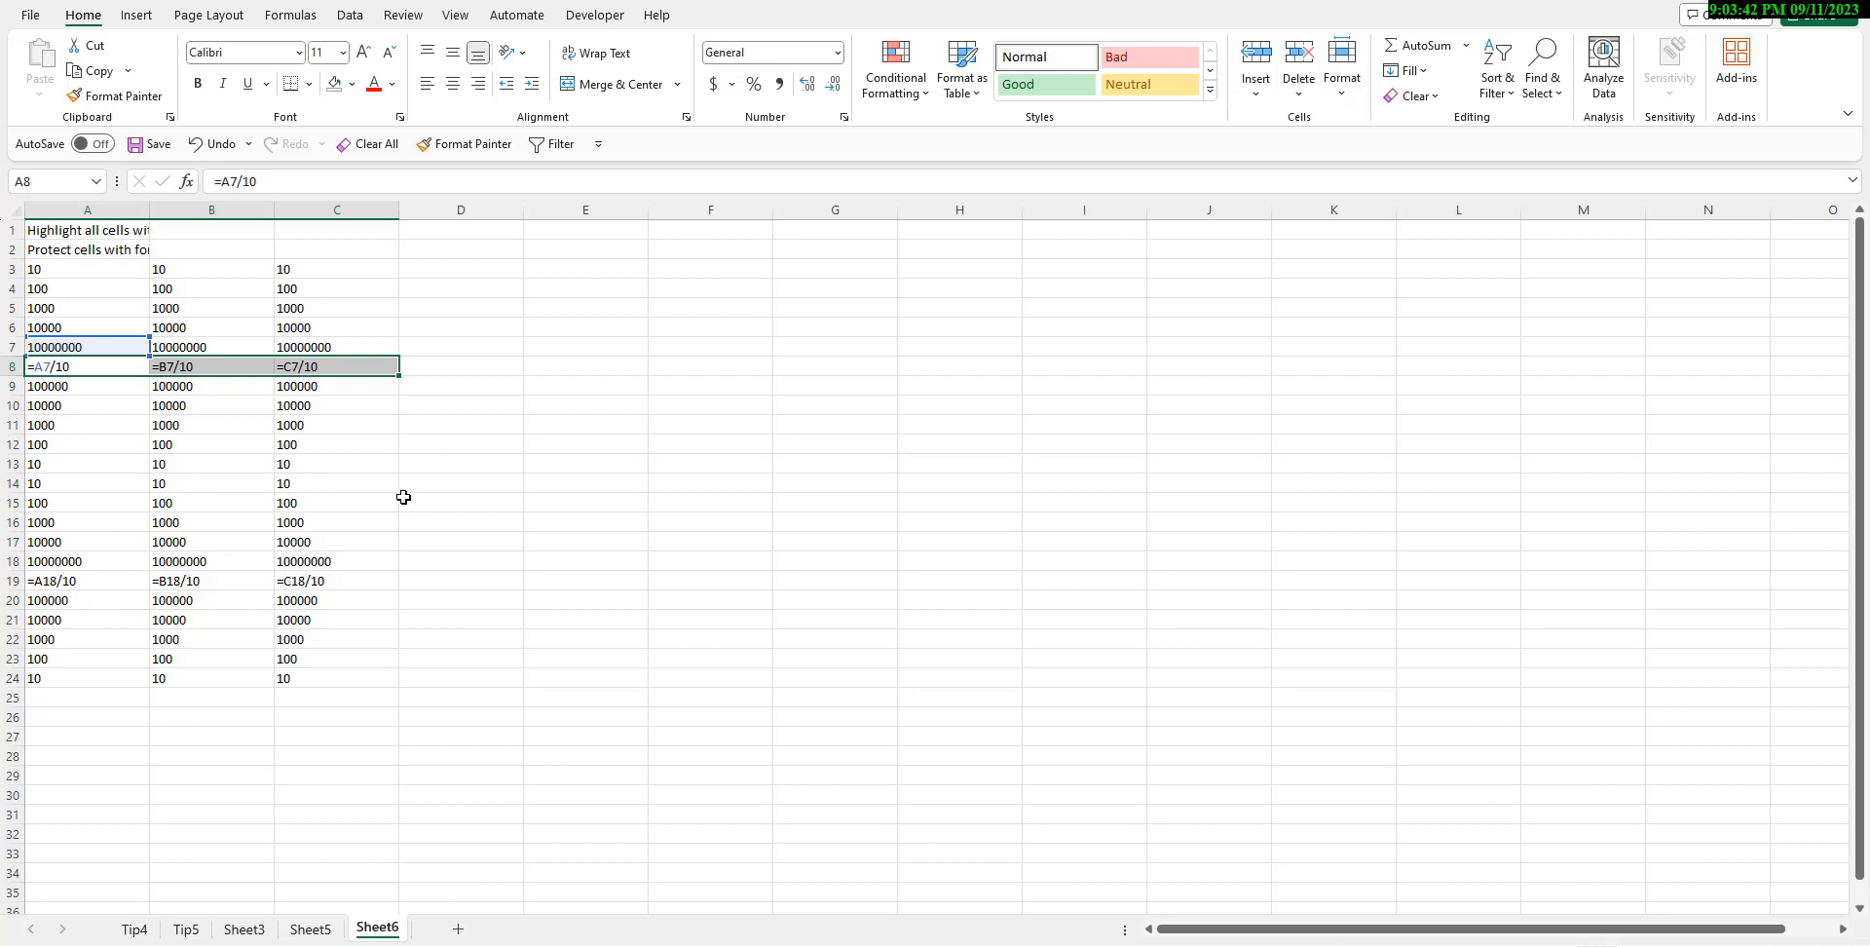
- Find all cells containing "=" on the current sheet, looking in formulas
key(ctrl+f)
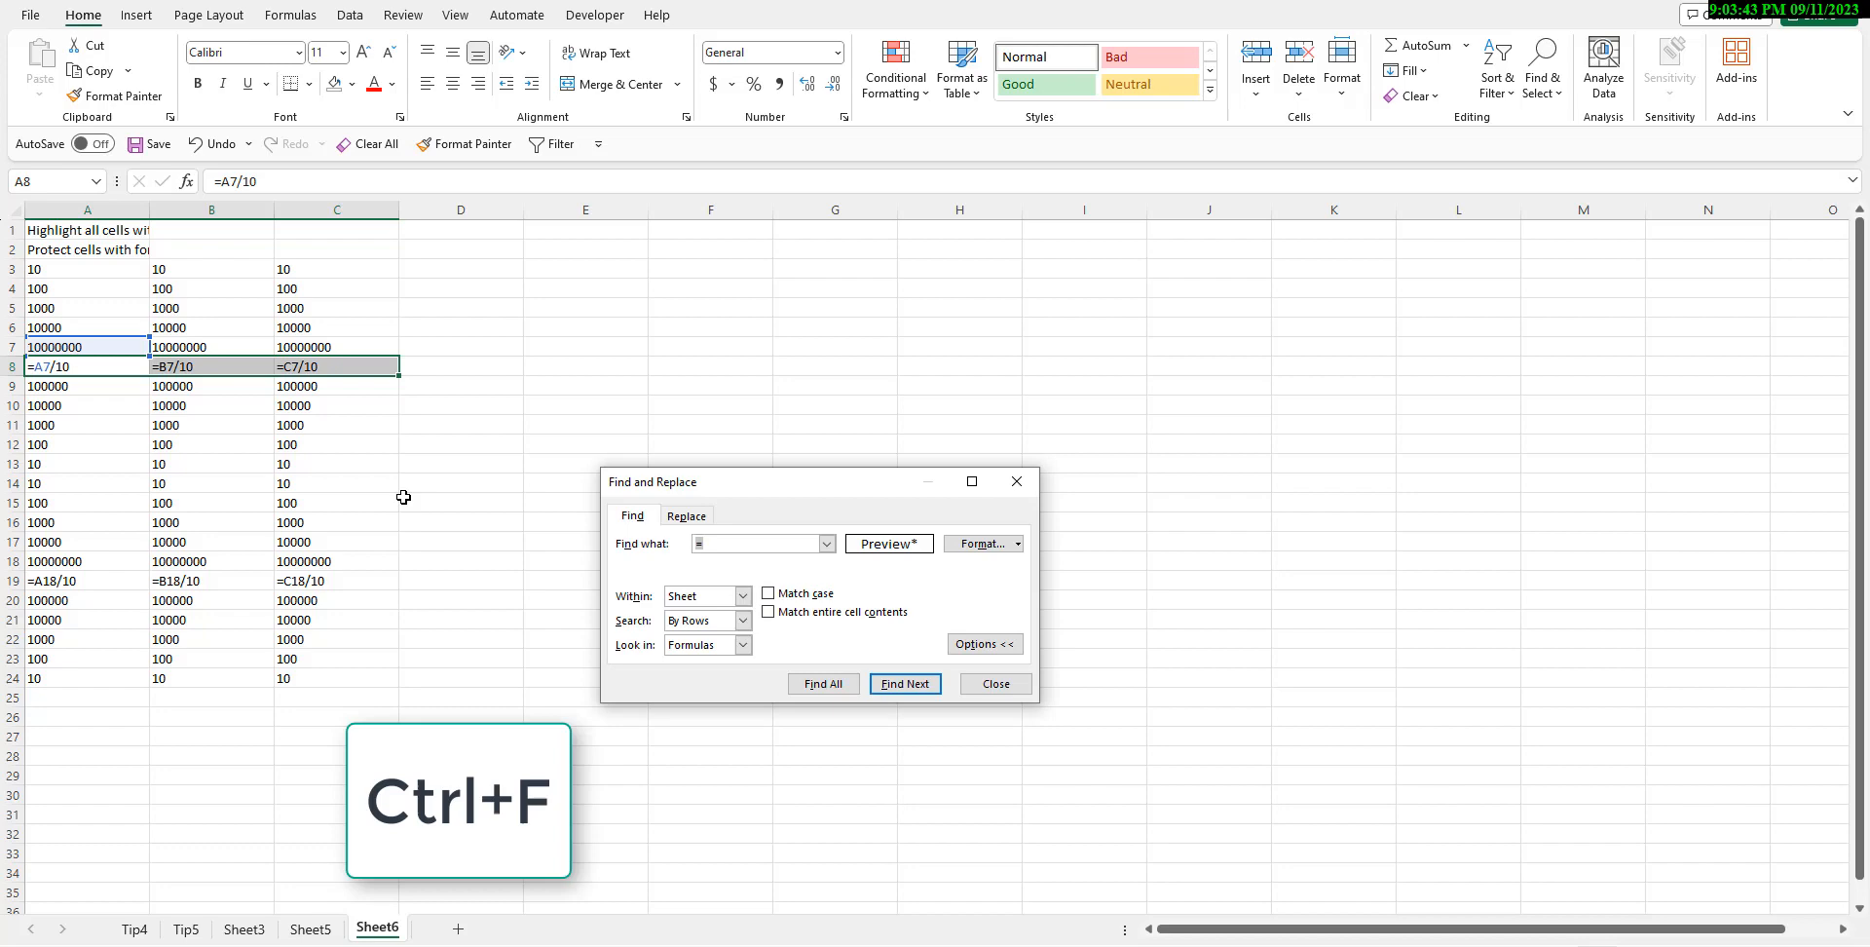
click(403, 445)
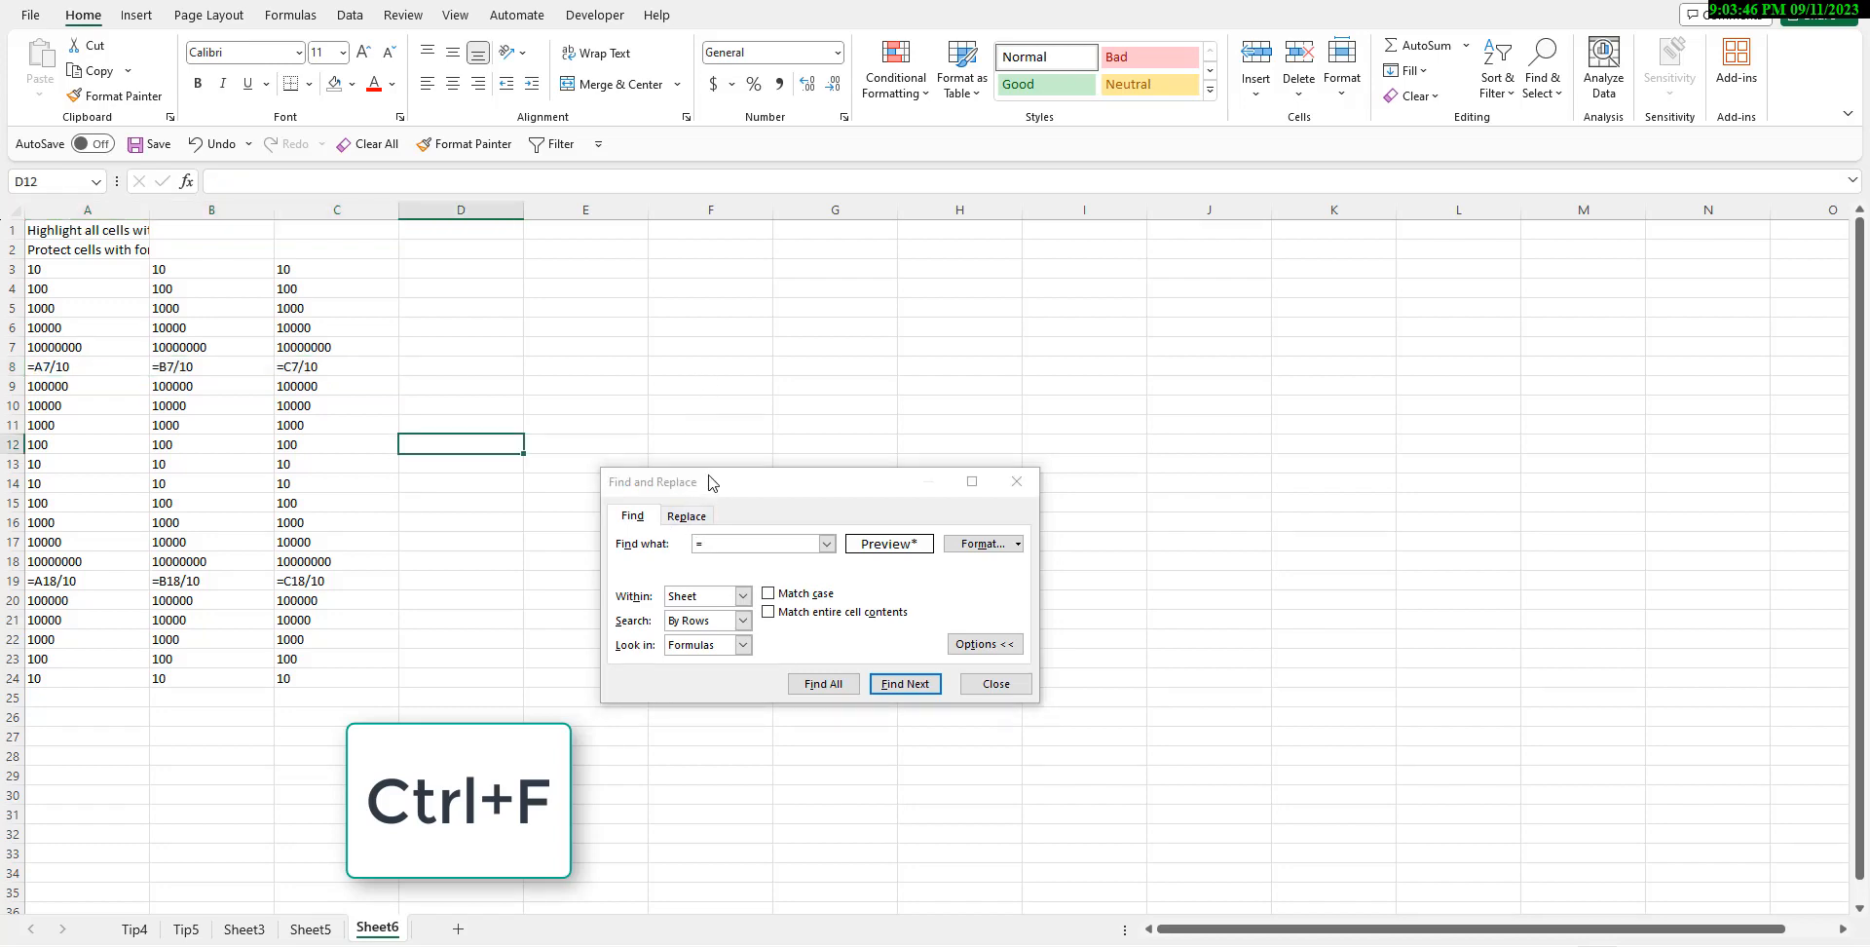
click(455, 380)
drag(734, 492, 613, 384)
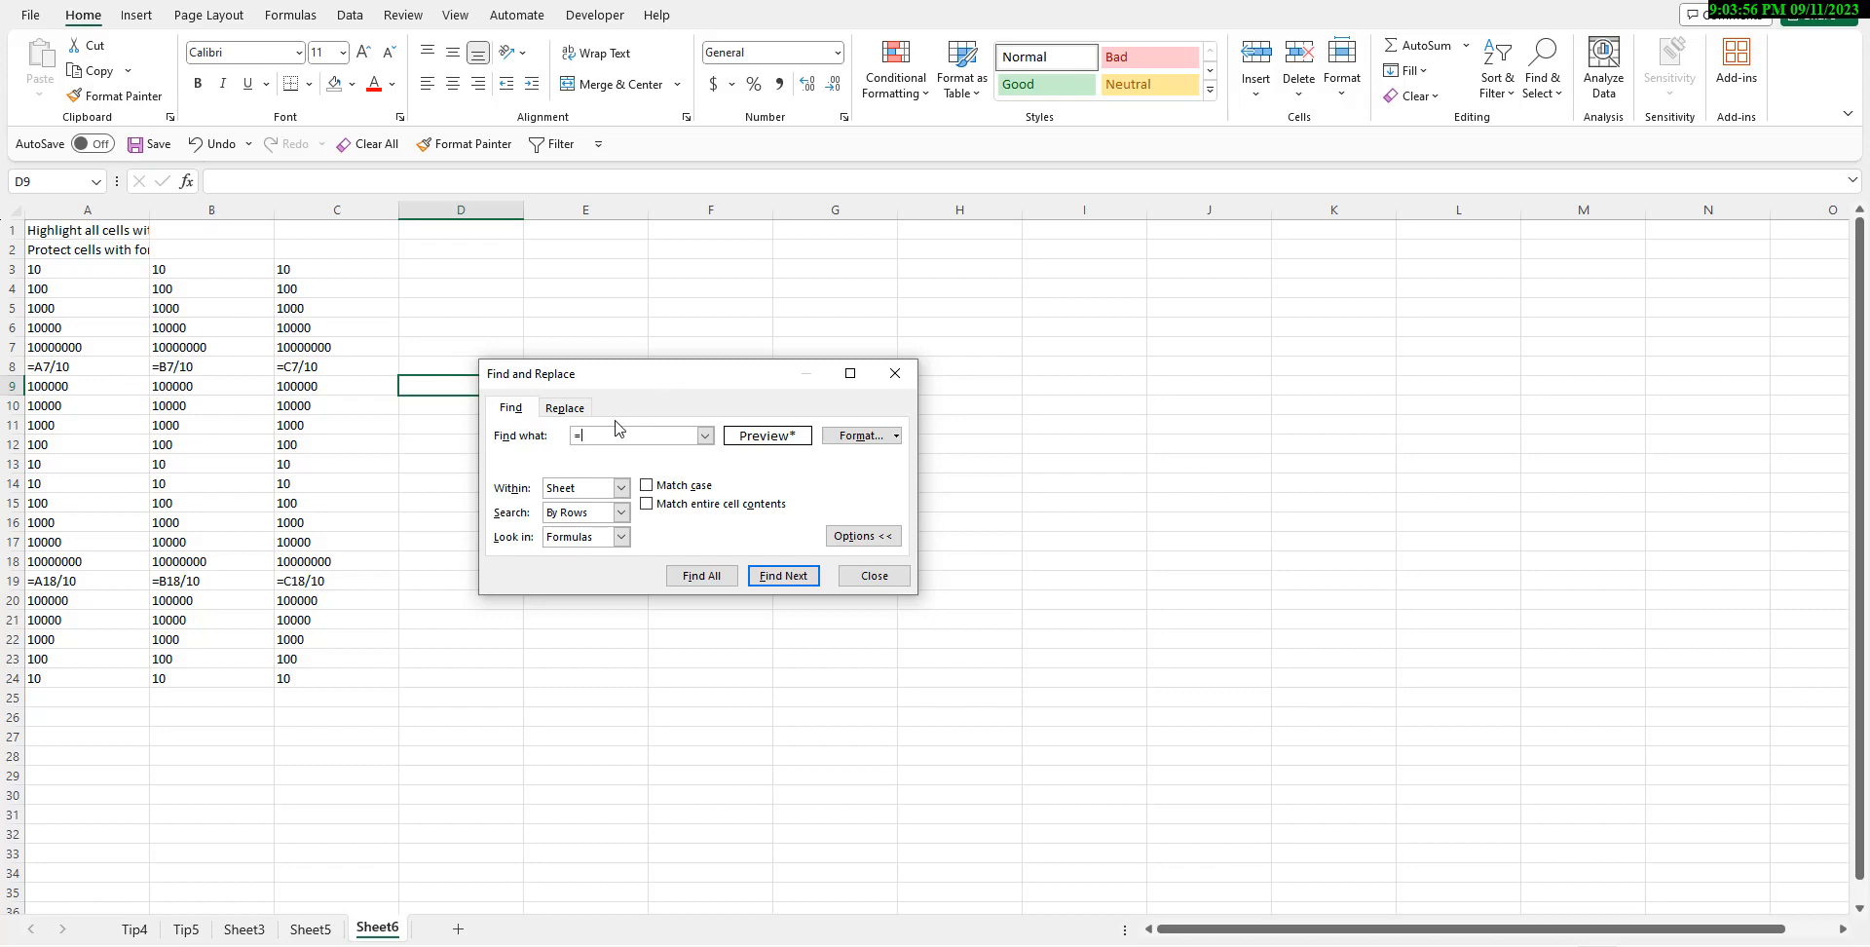
click(589, 488)
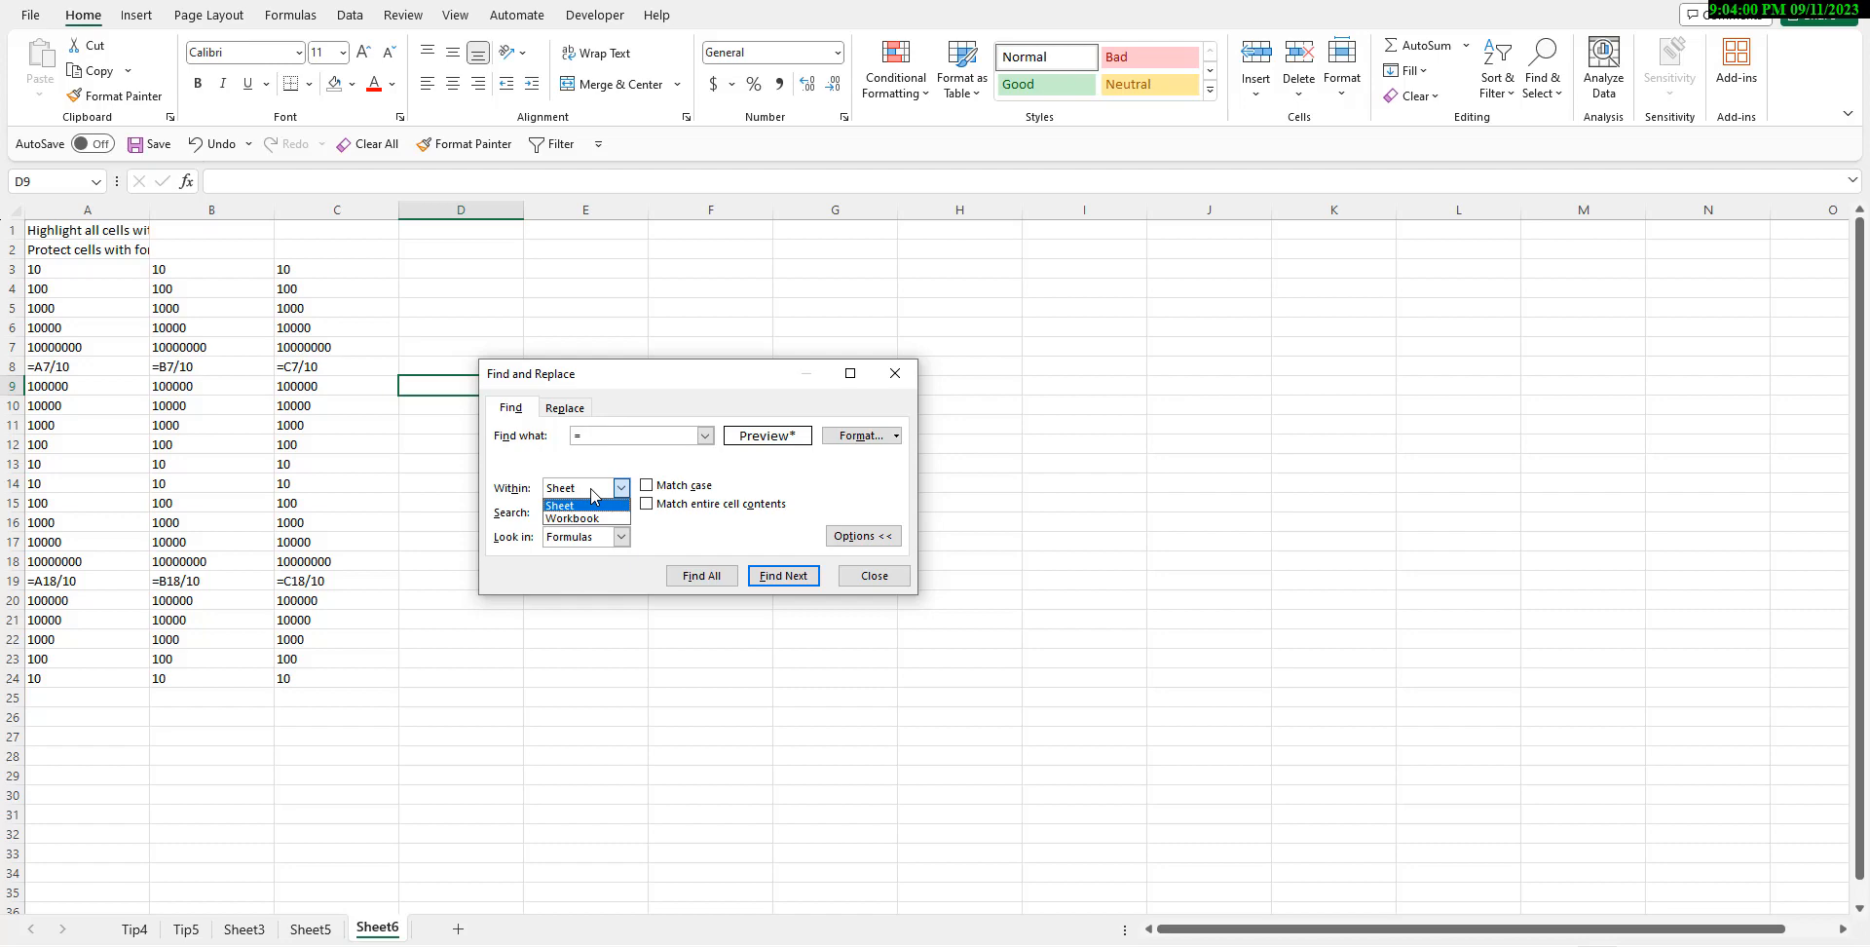
click(589, 487)
click(581, 488)
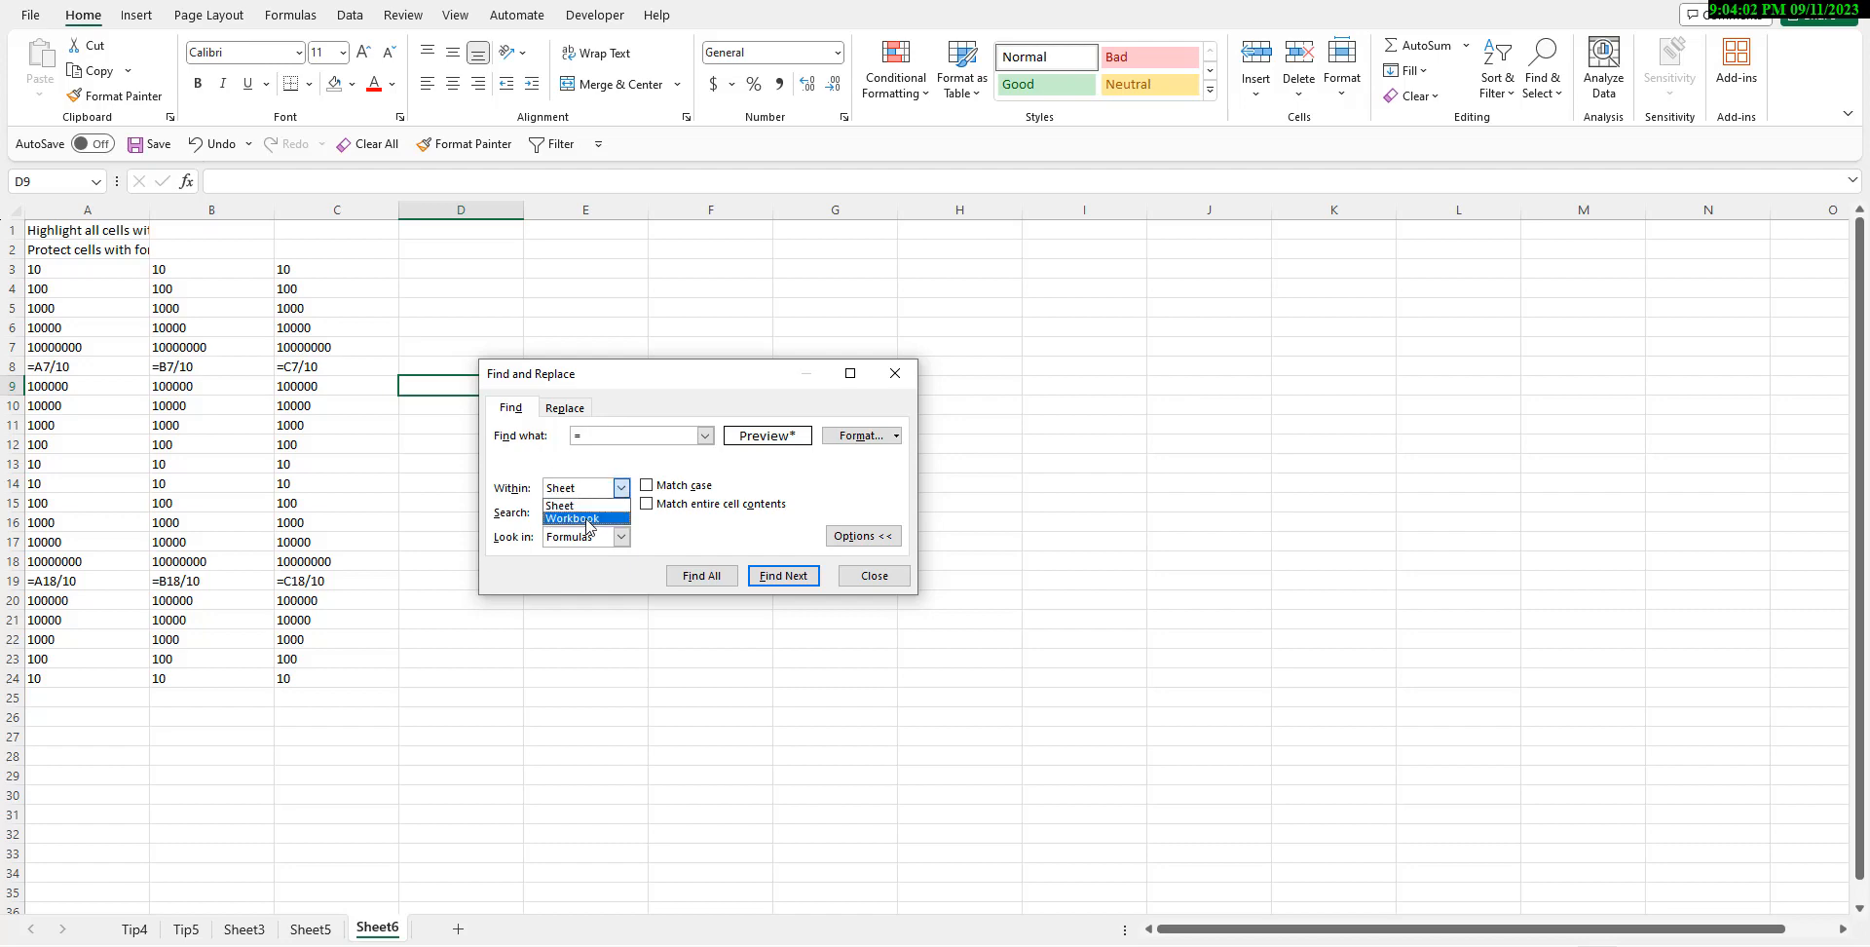
click(587, 505)
click(587, 536)
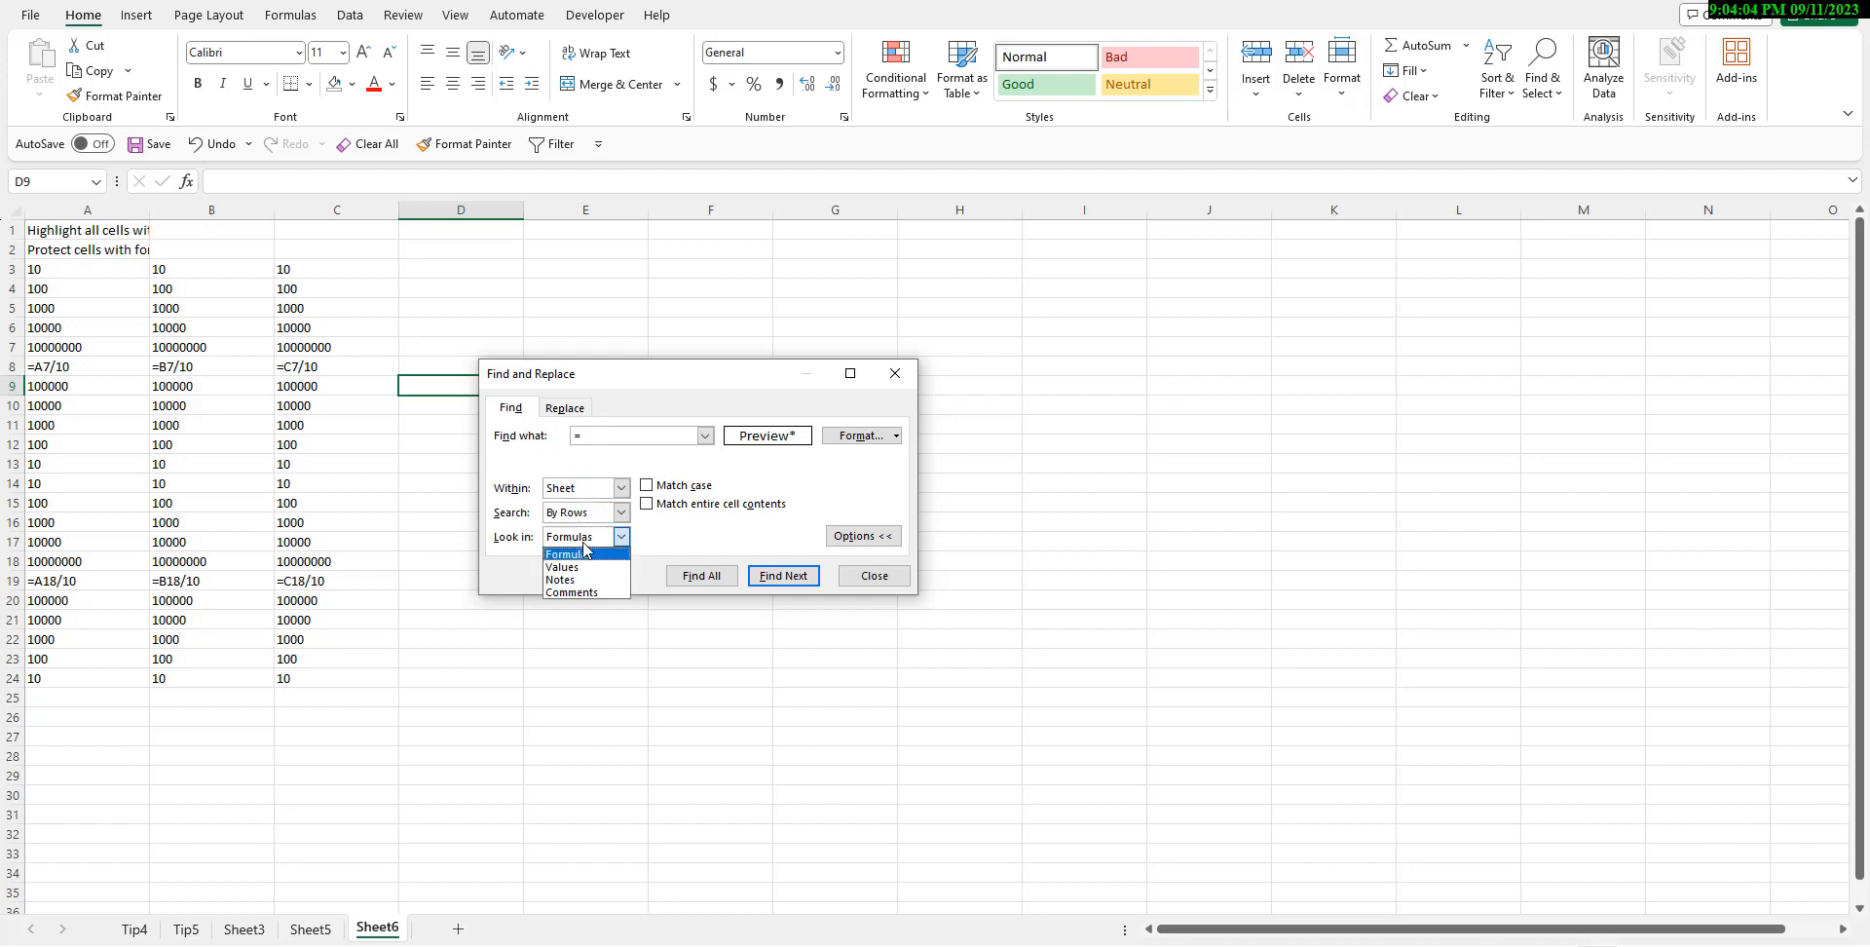
click(577, 555)
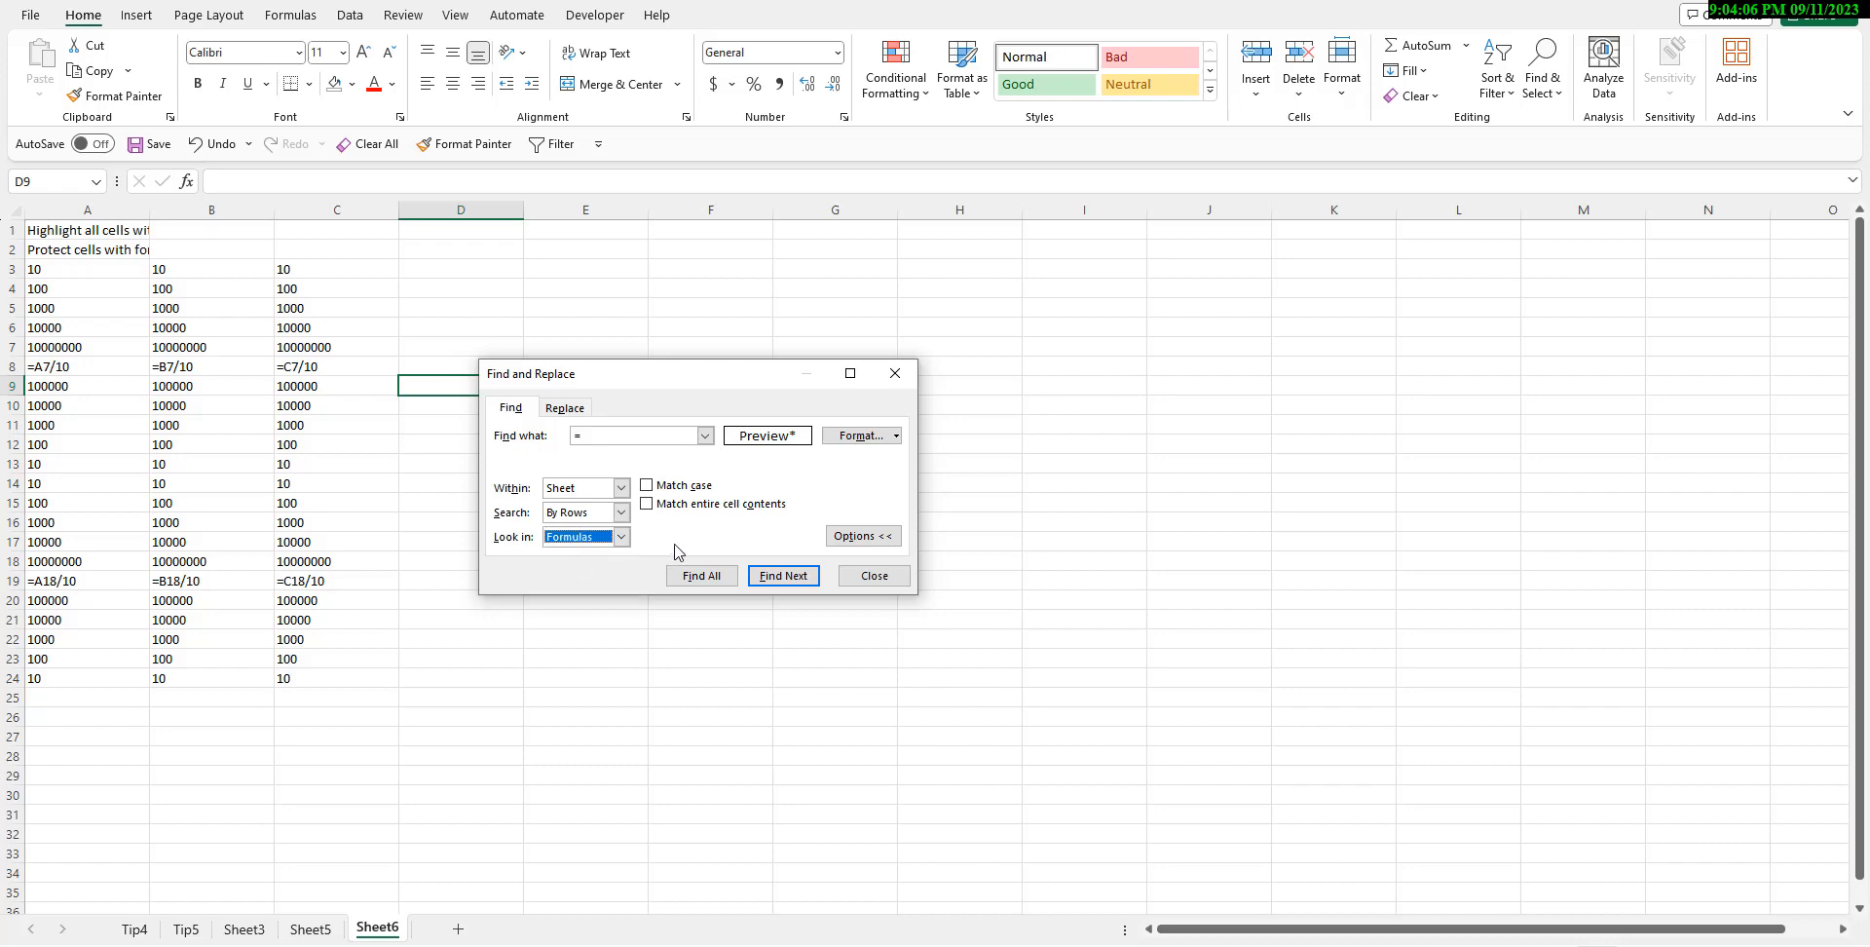
click(714, 577)
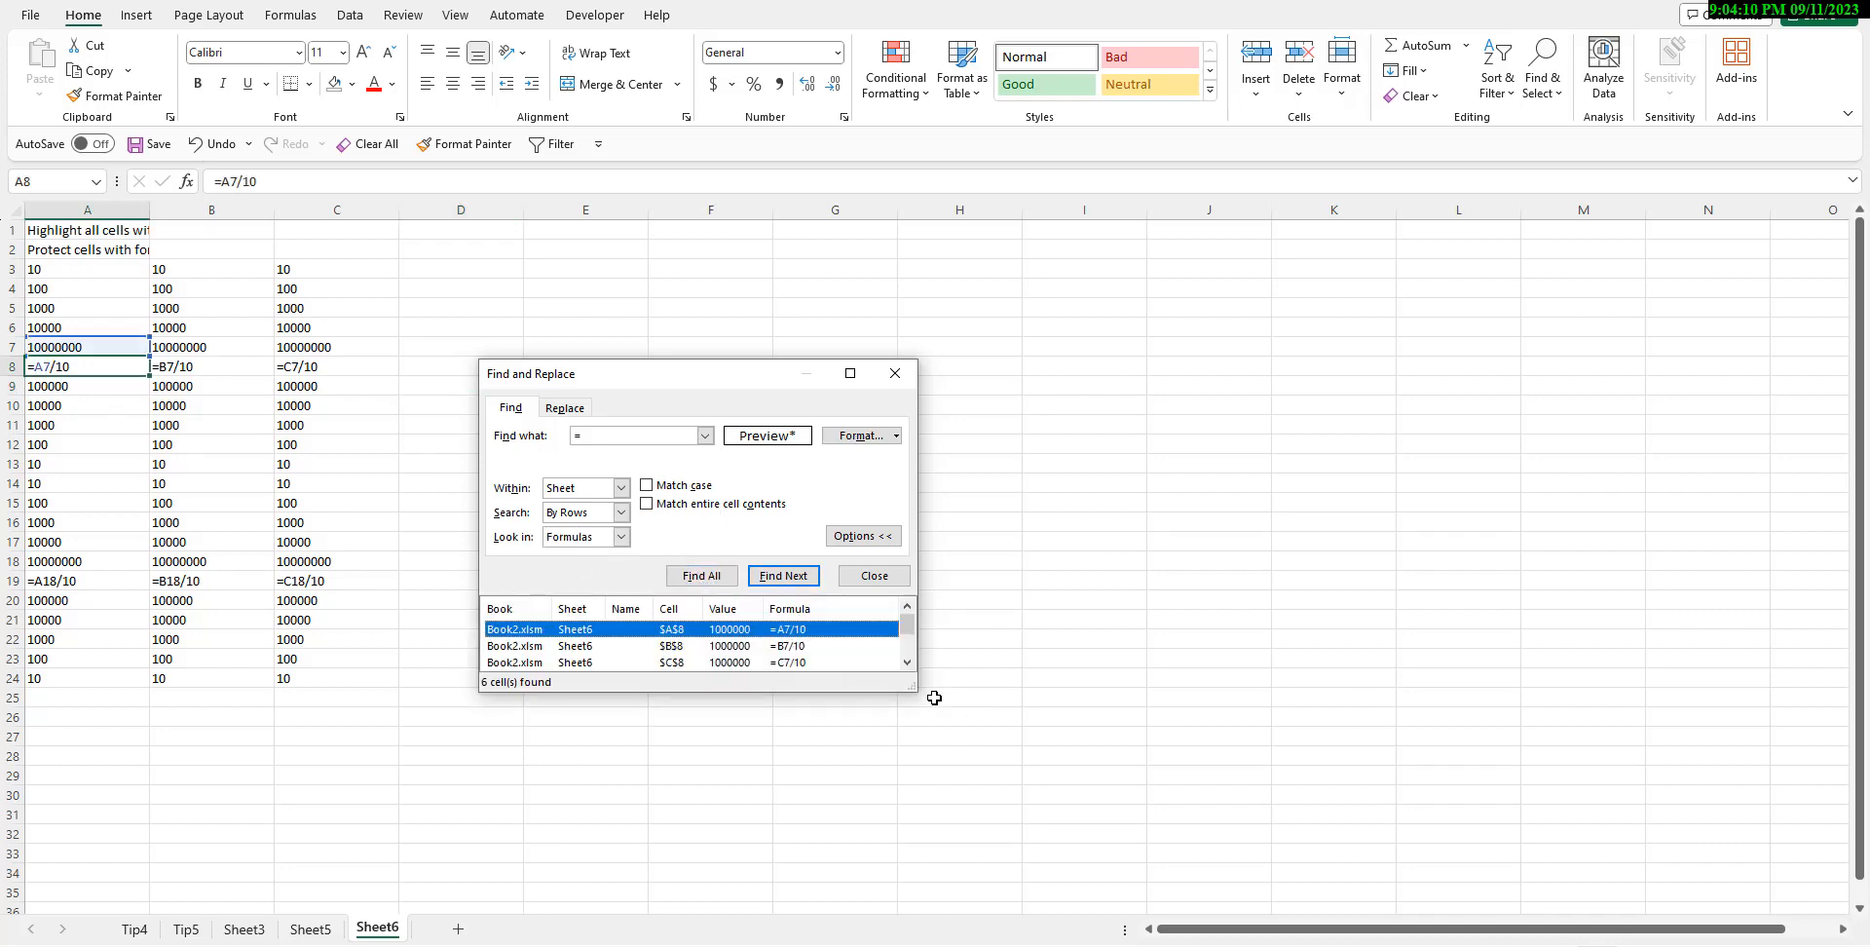
- Select every formula cell in the search results and fill them all with yellow
drag(920, 692, 1349, 836)
drag(541, 750, 507, 633)
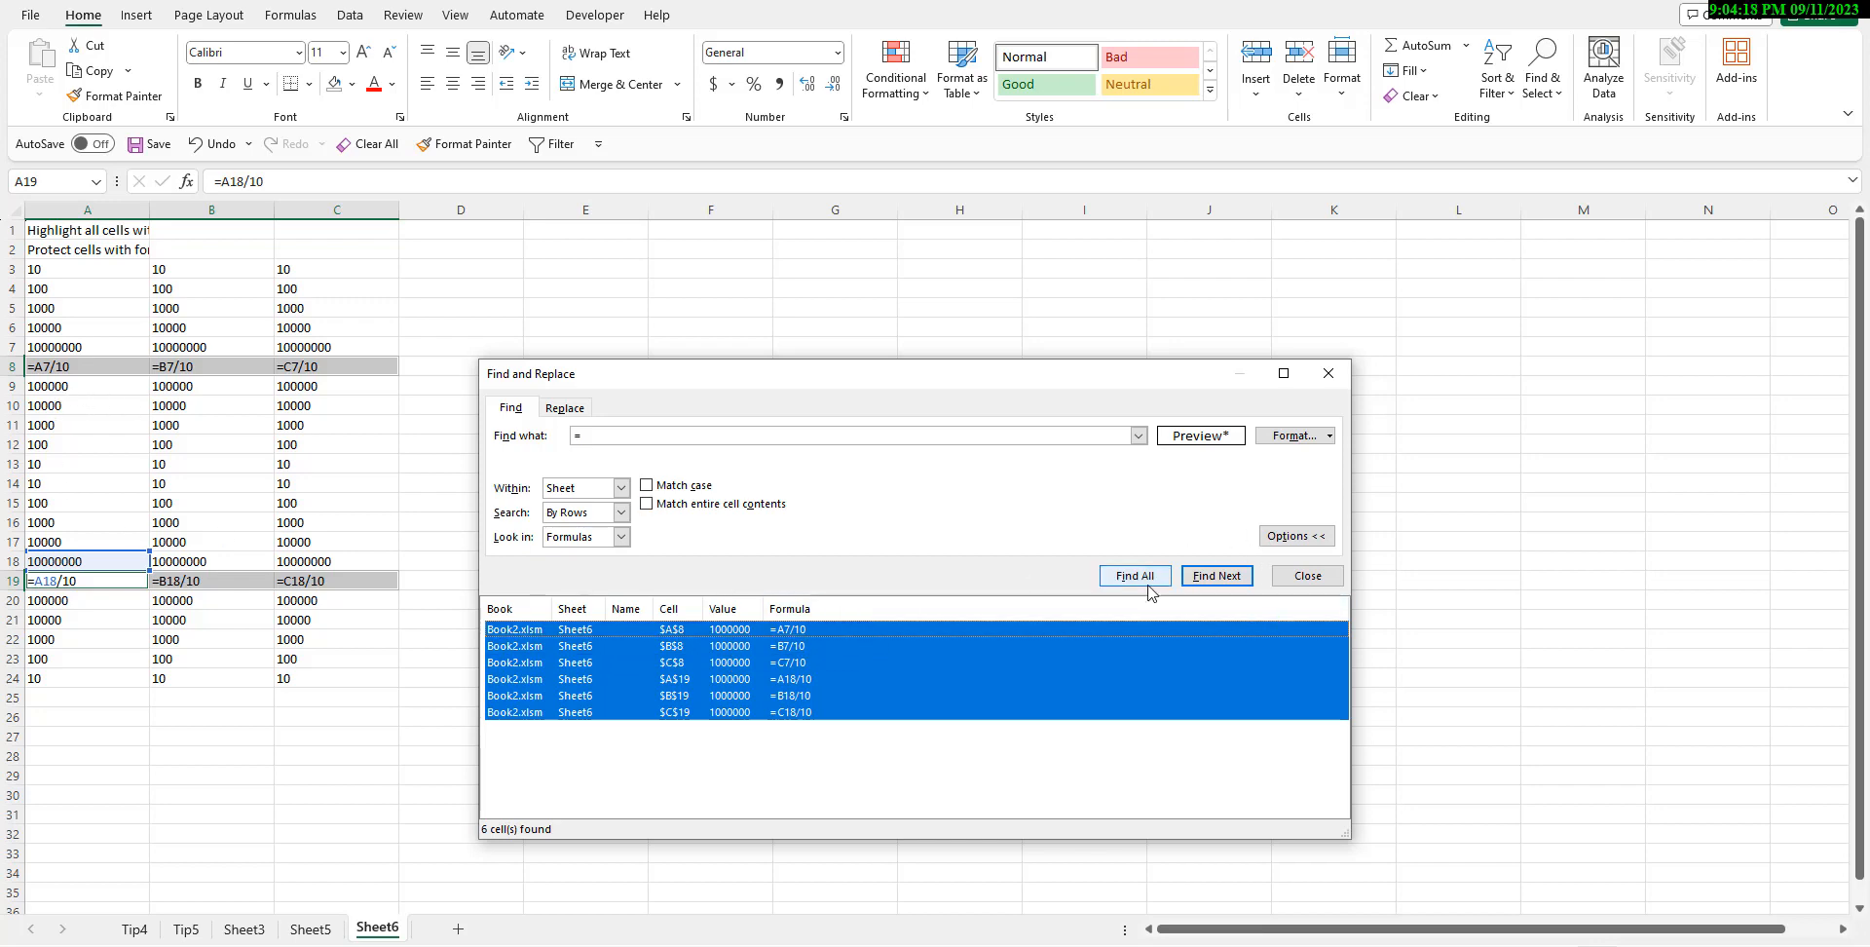
click(1296, 577)
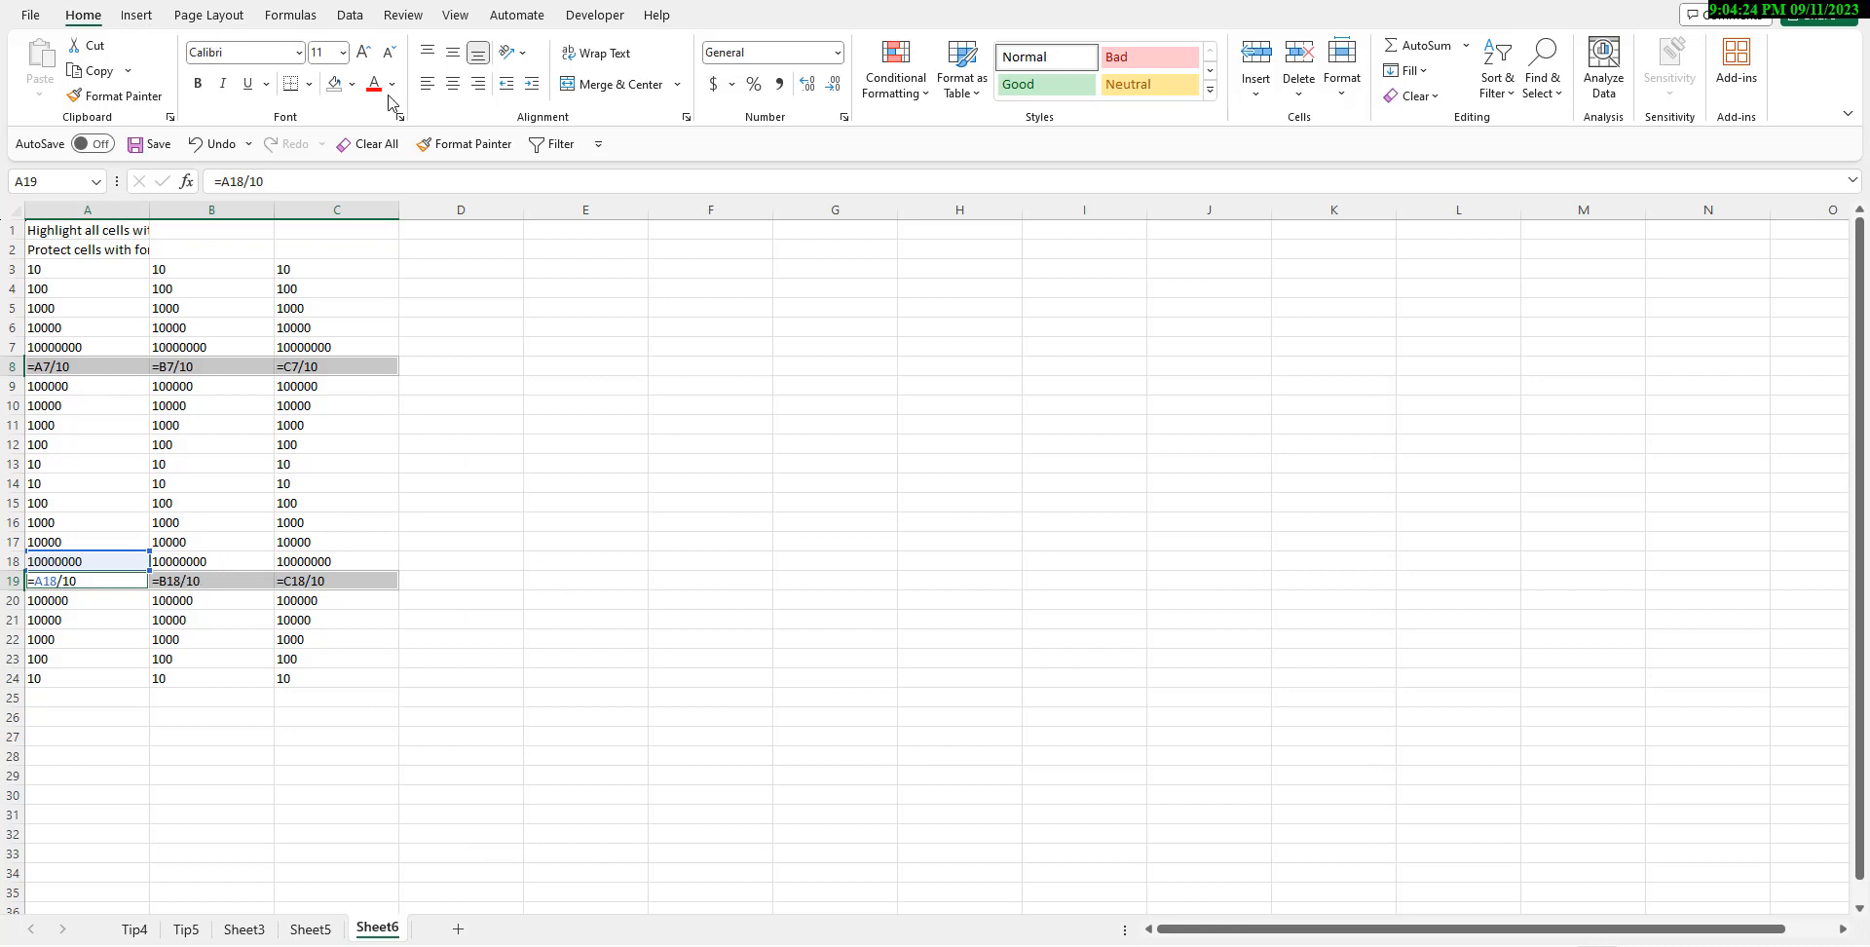
click(351, 84)
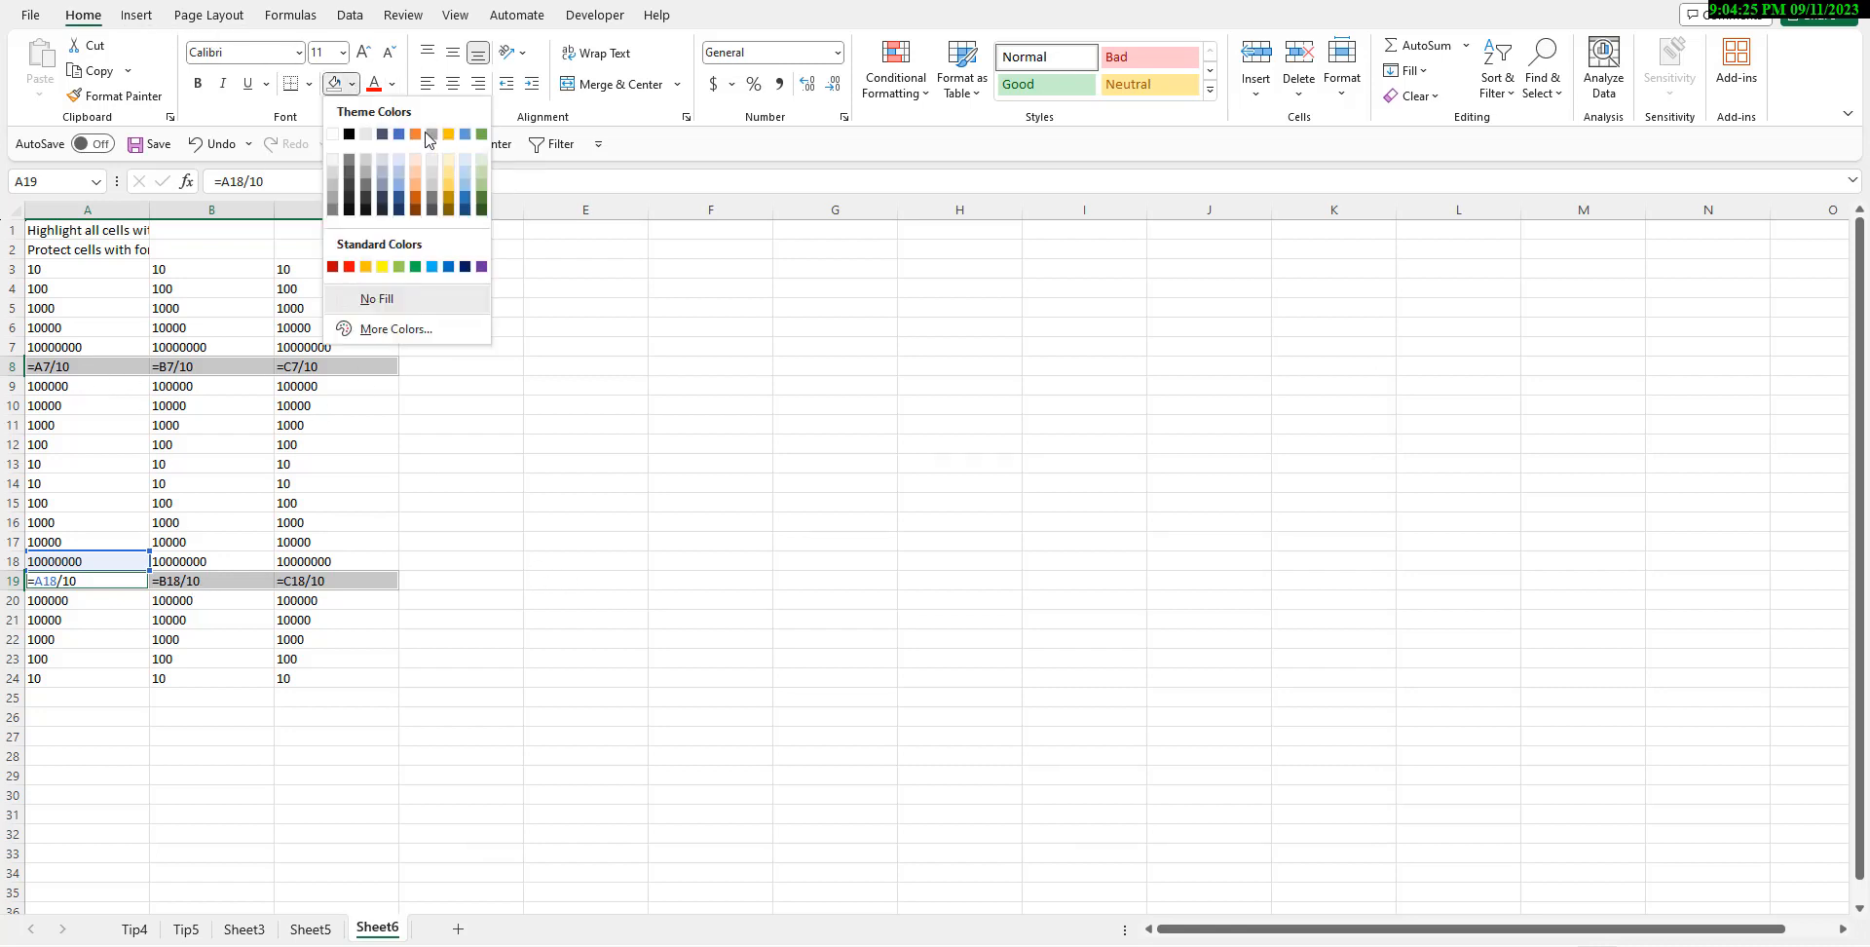
click(382, 266)
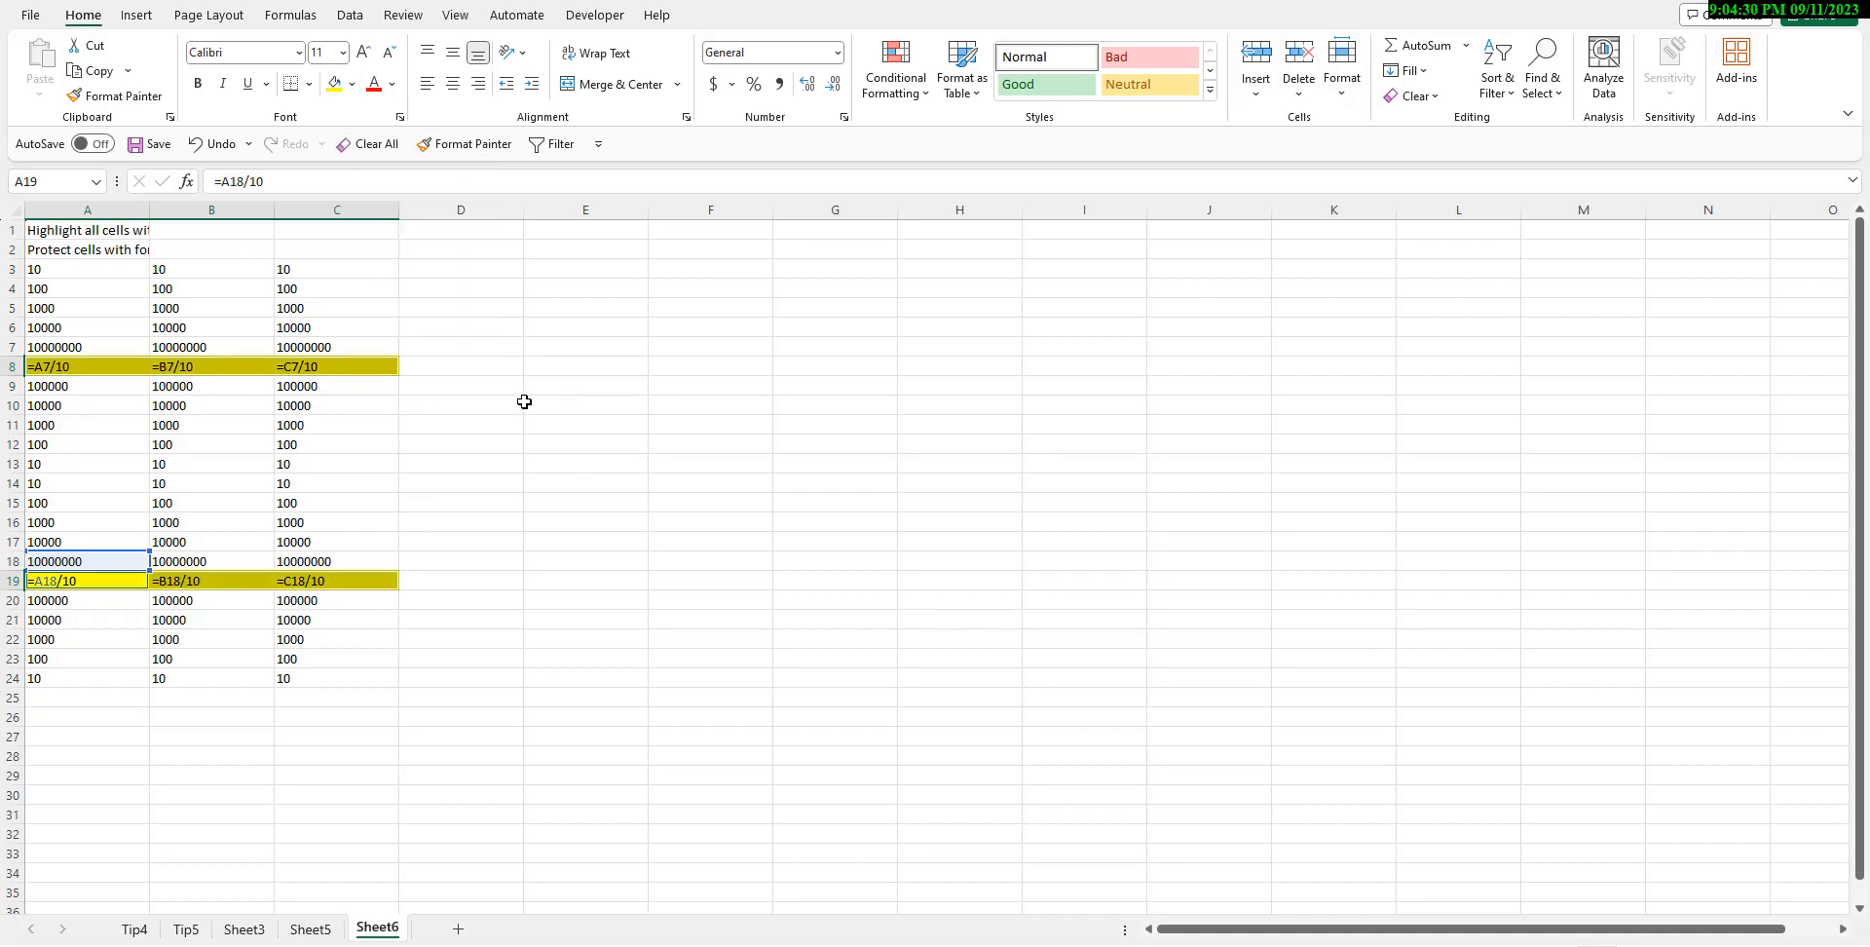
- Turn off the formula display so the worksheet shows calculated values again
click(349, 14)
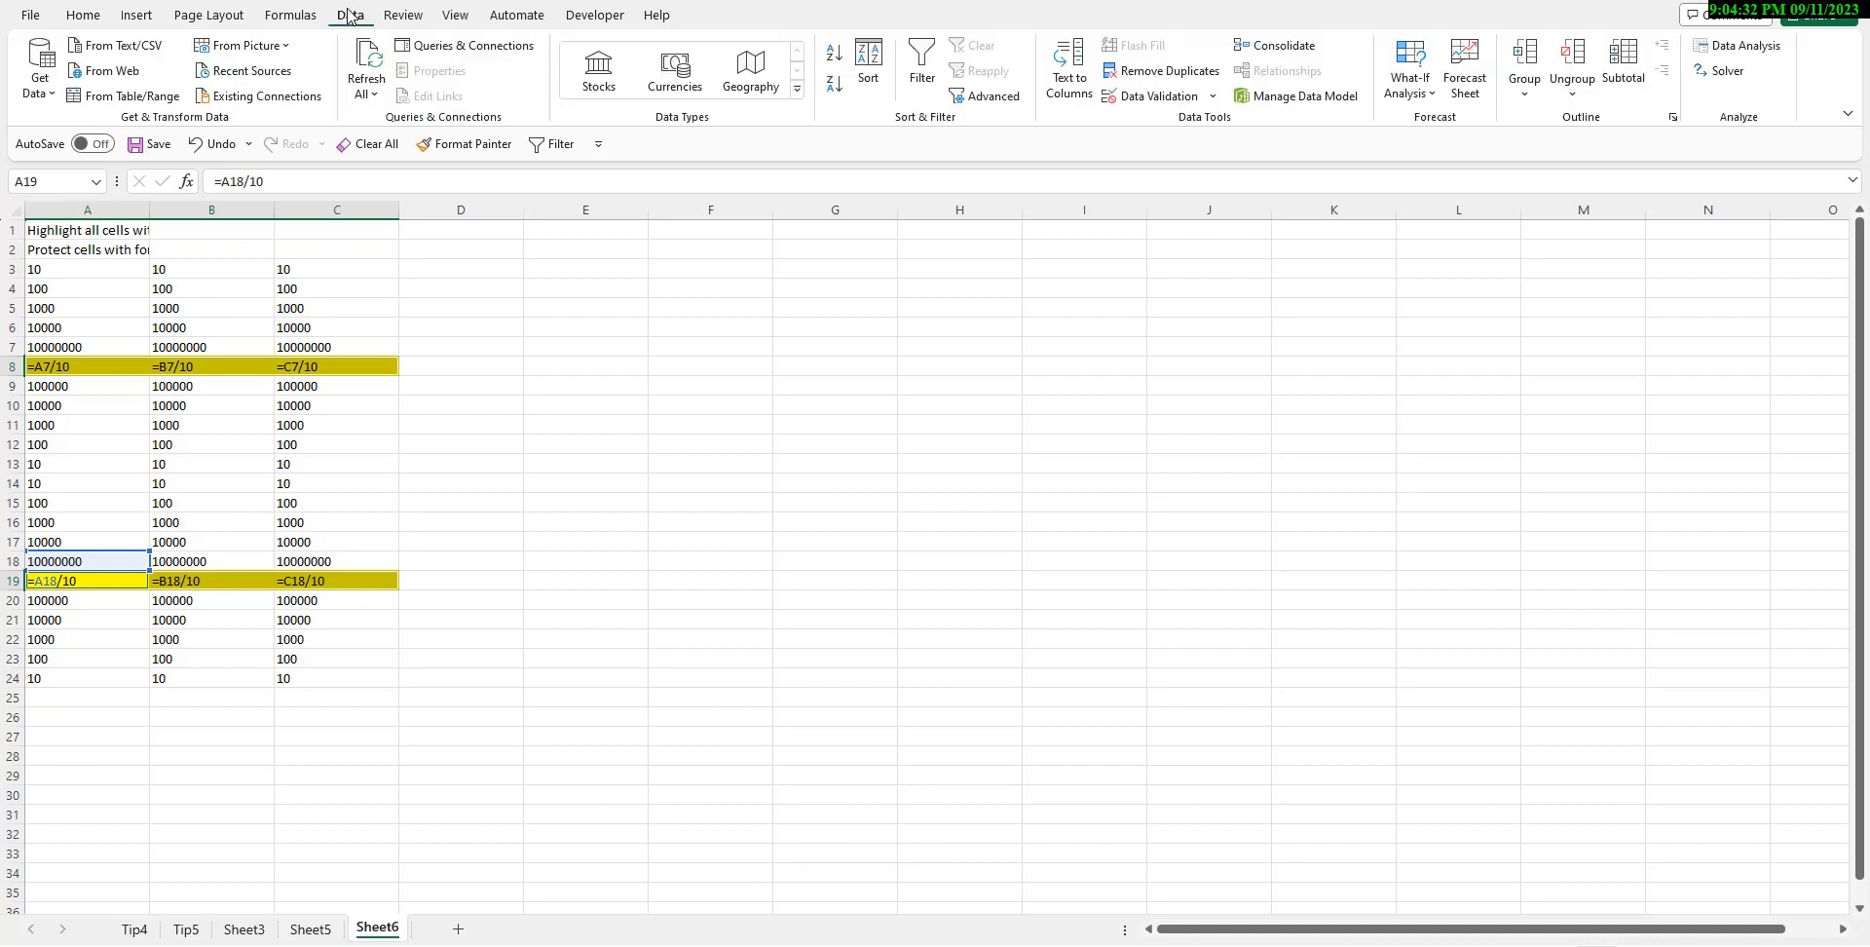
click(292, 14)
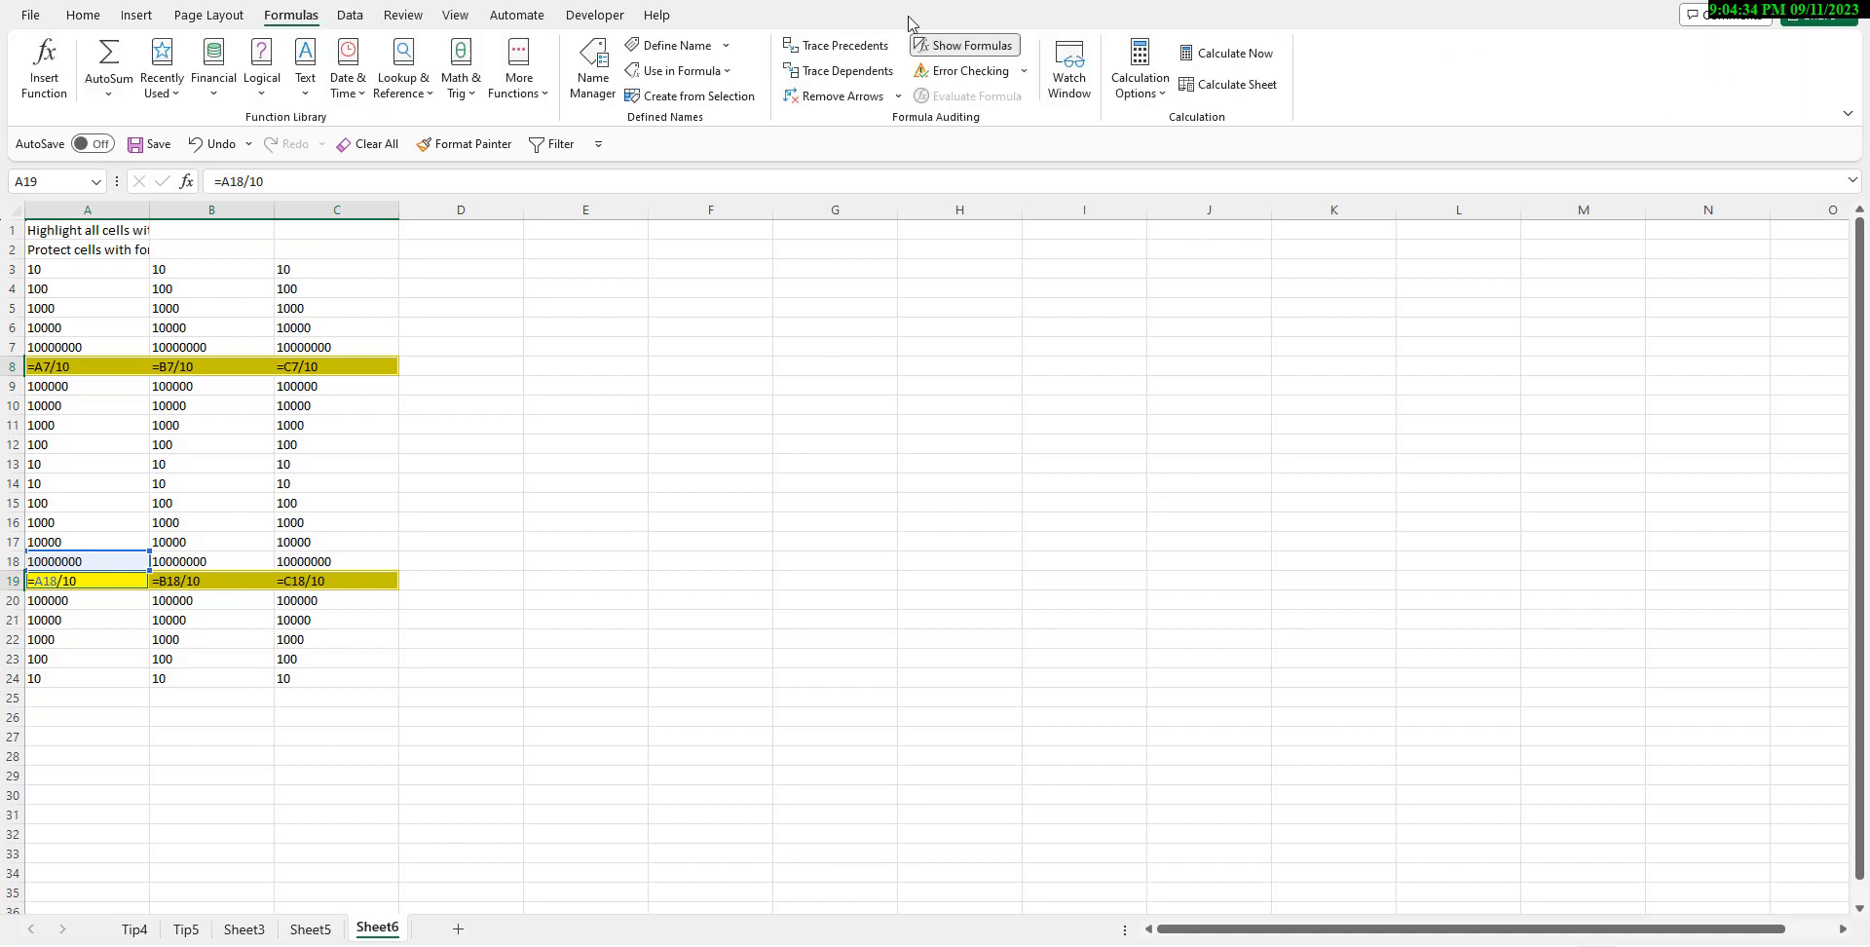
click(962, 50)
click(557, 466)
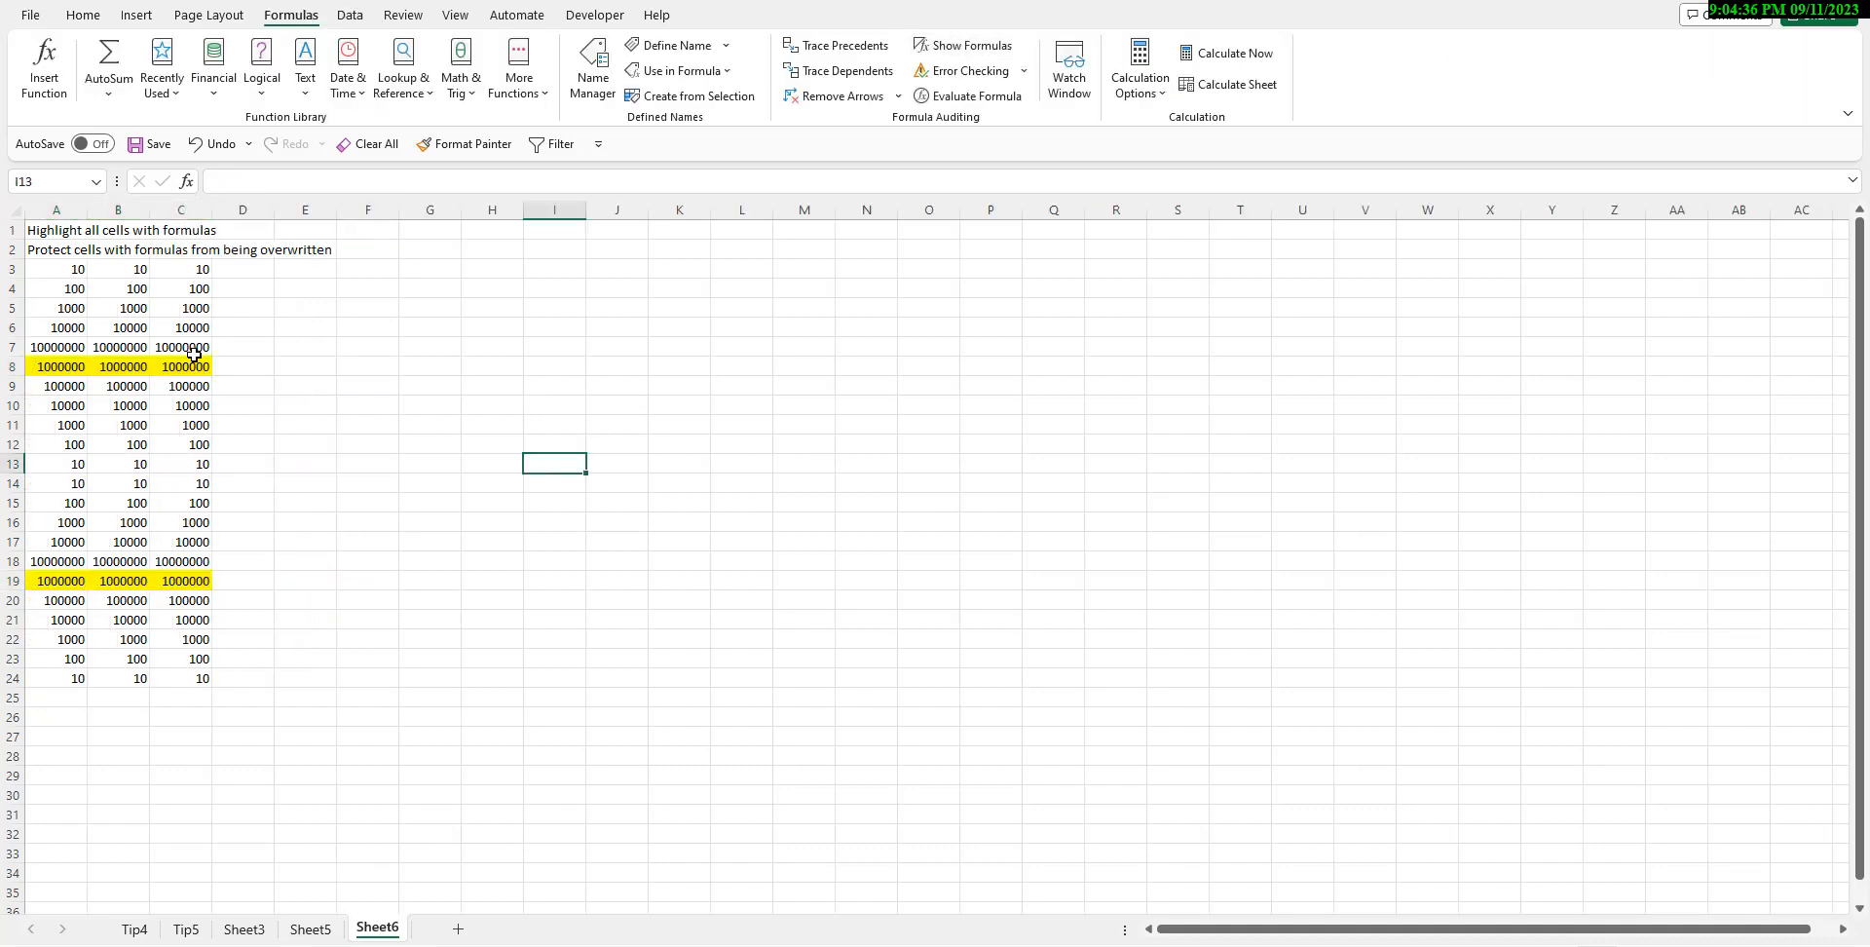
drag(185, 365, 35, 367)
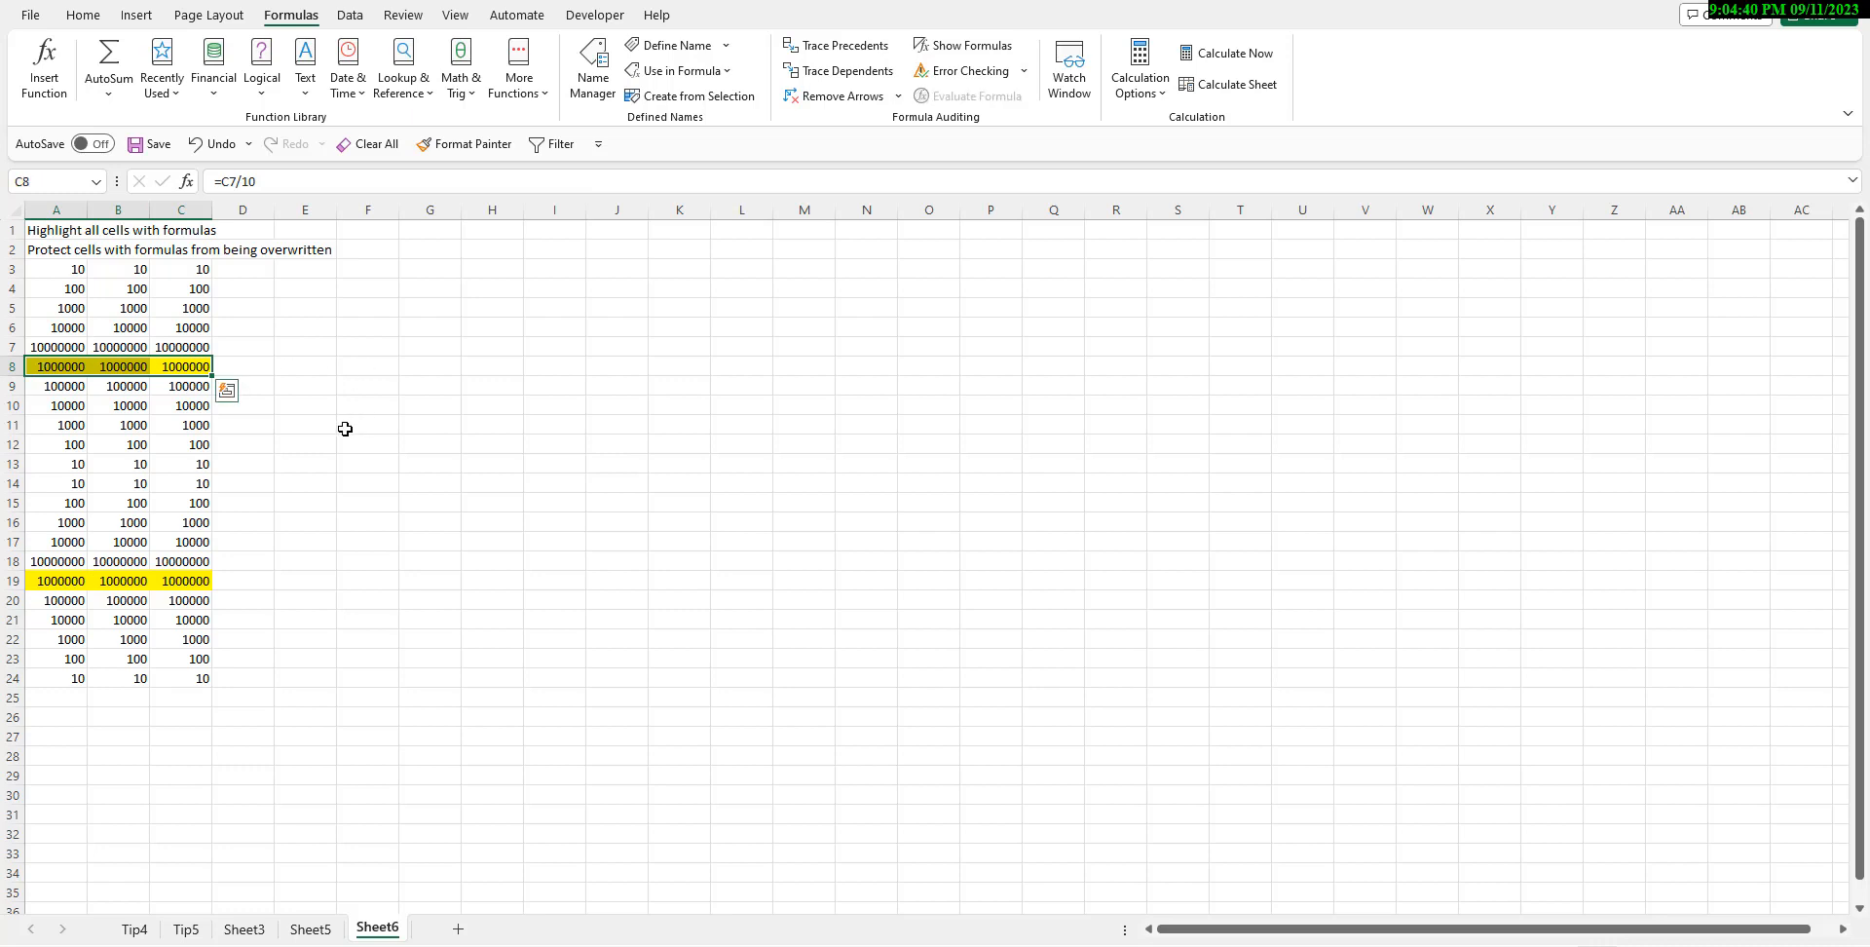
click(122, 428)
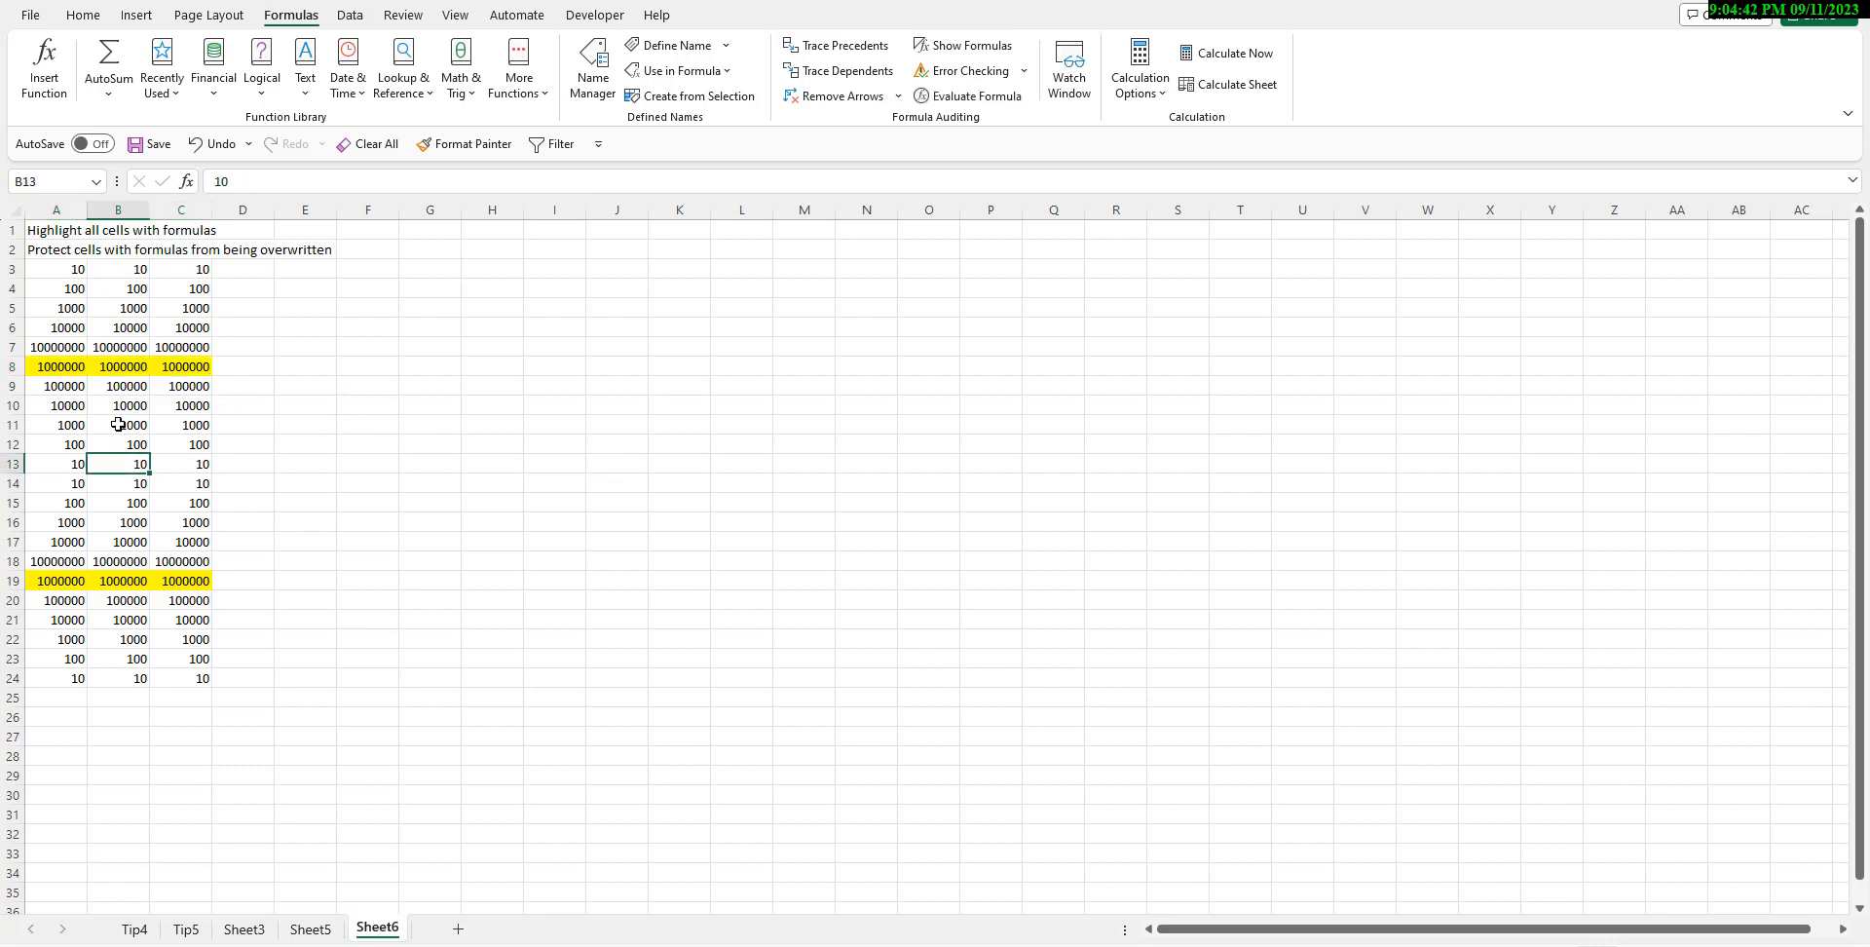
drag(118, 404, 120, 543)
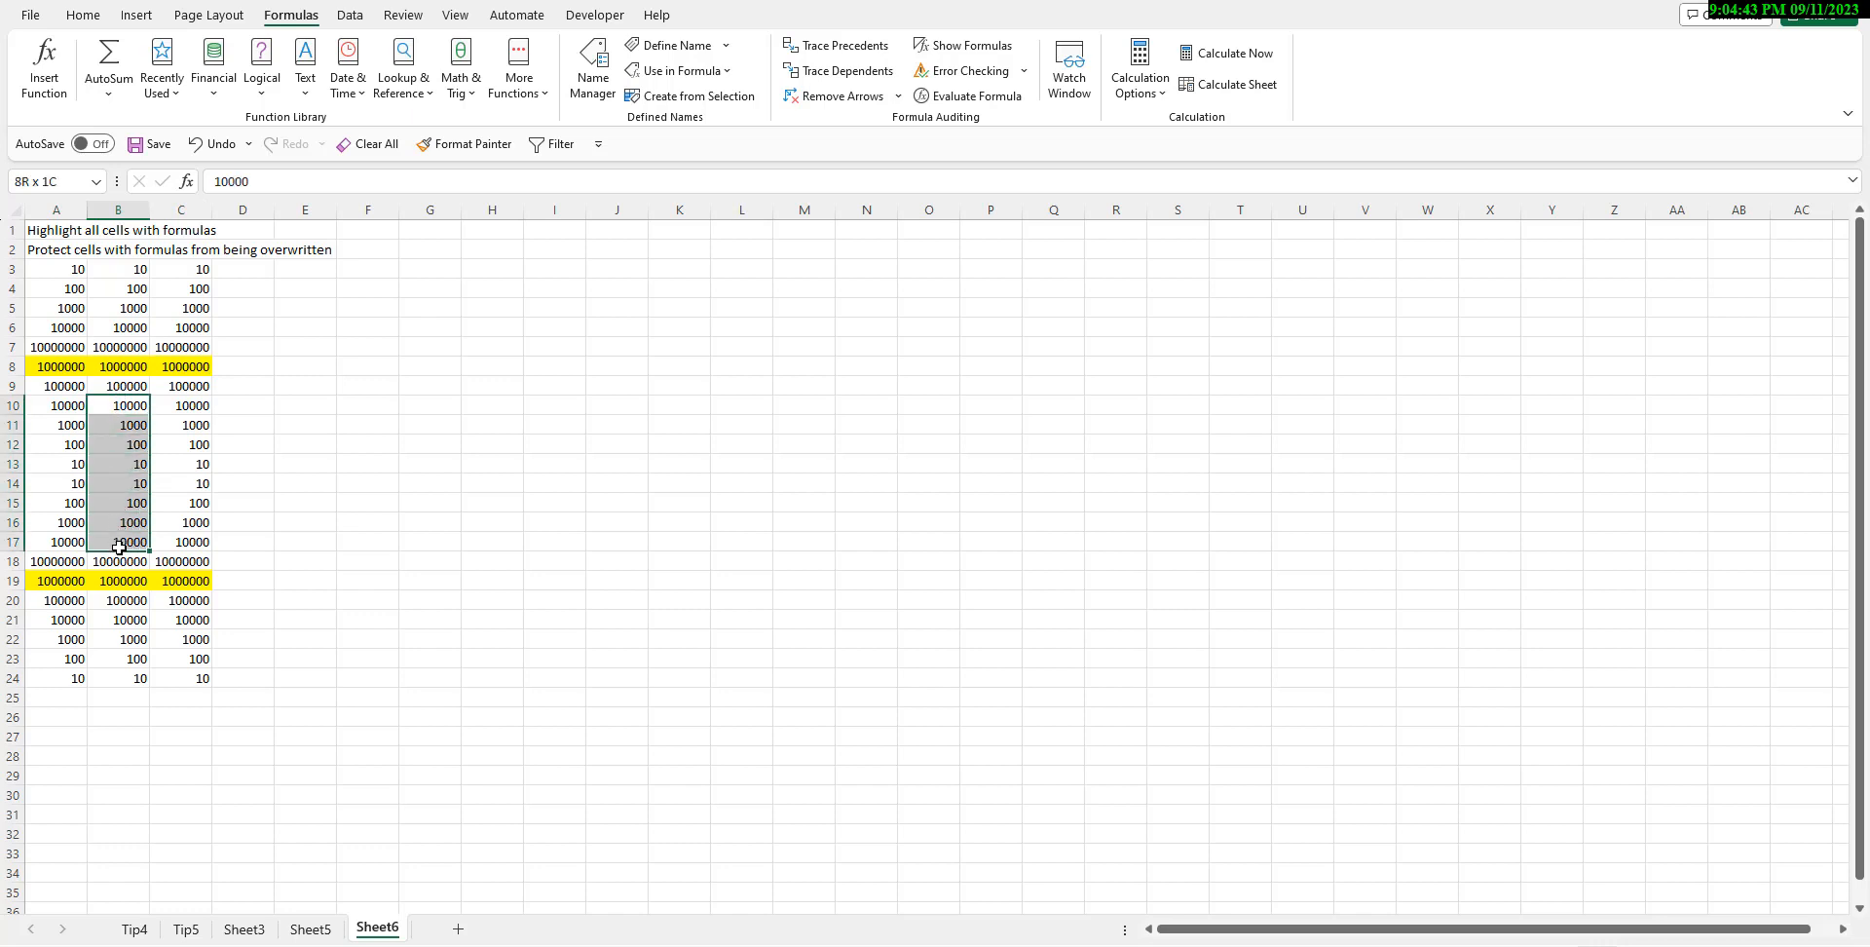
click(128, 477)
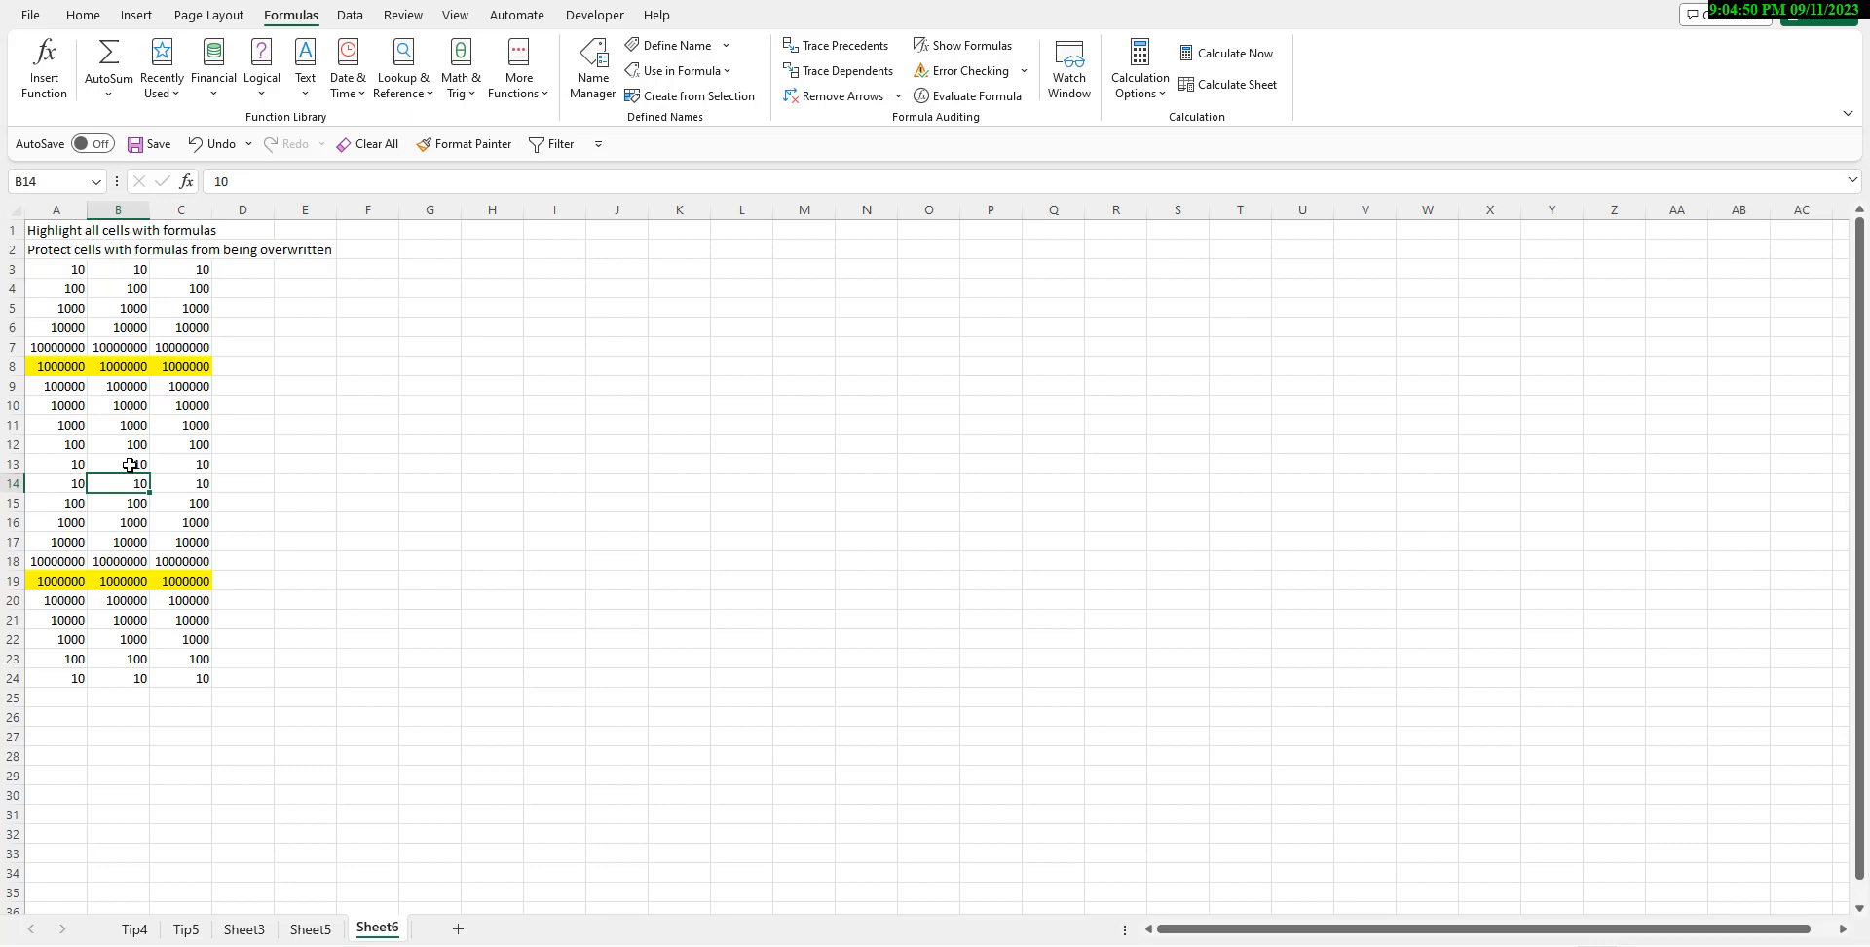
- Select the entire worksheet and remove the Locked protection setting from all its cells
click(407, 461)
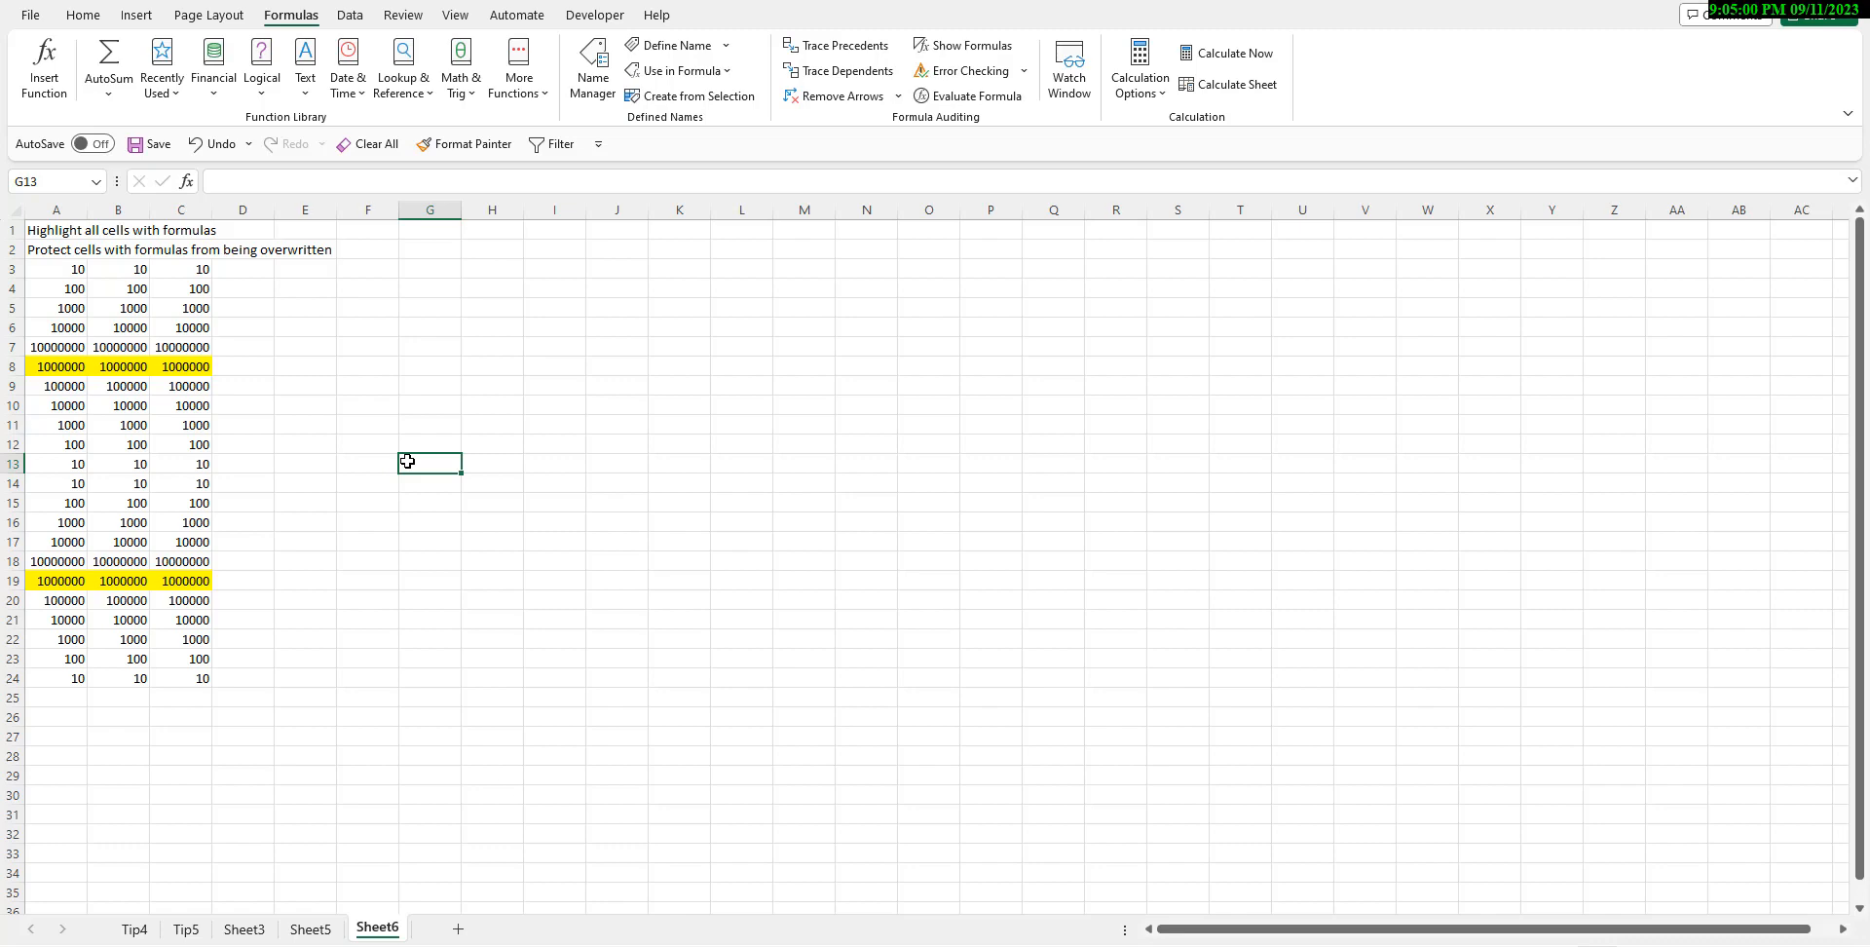
key(ctrl+a)
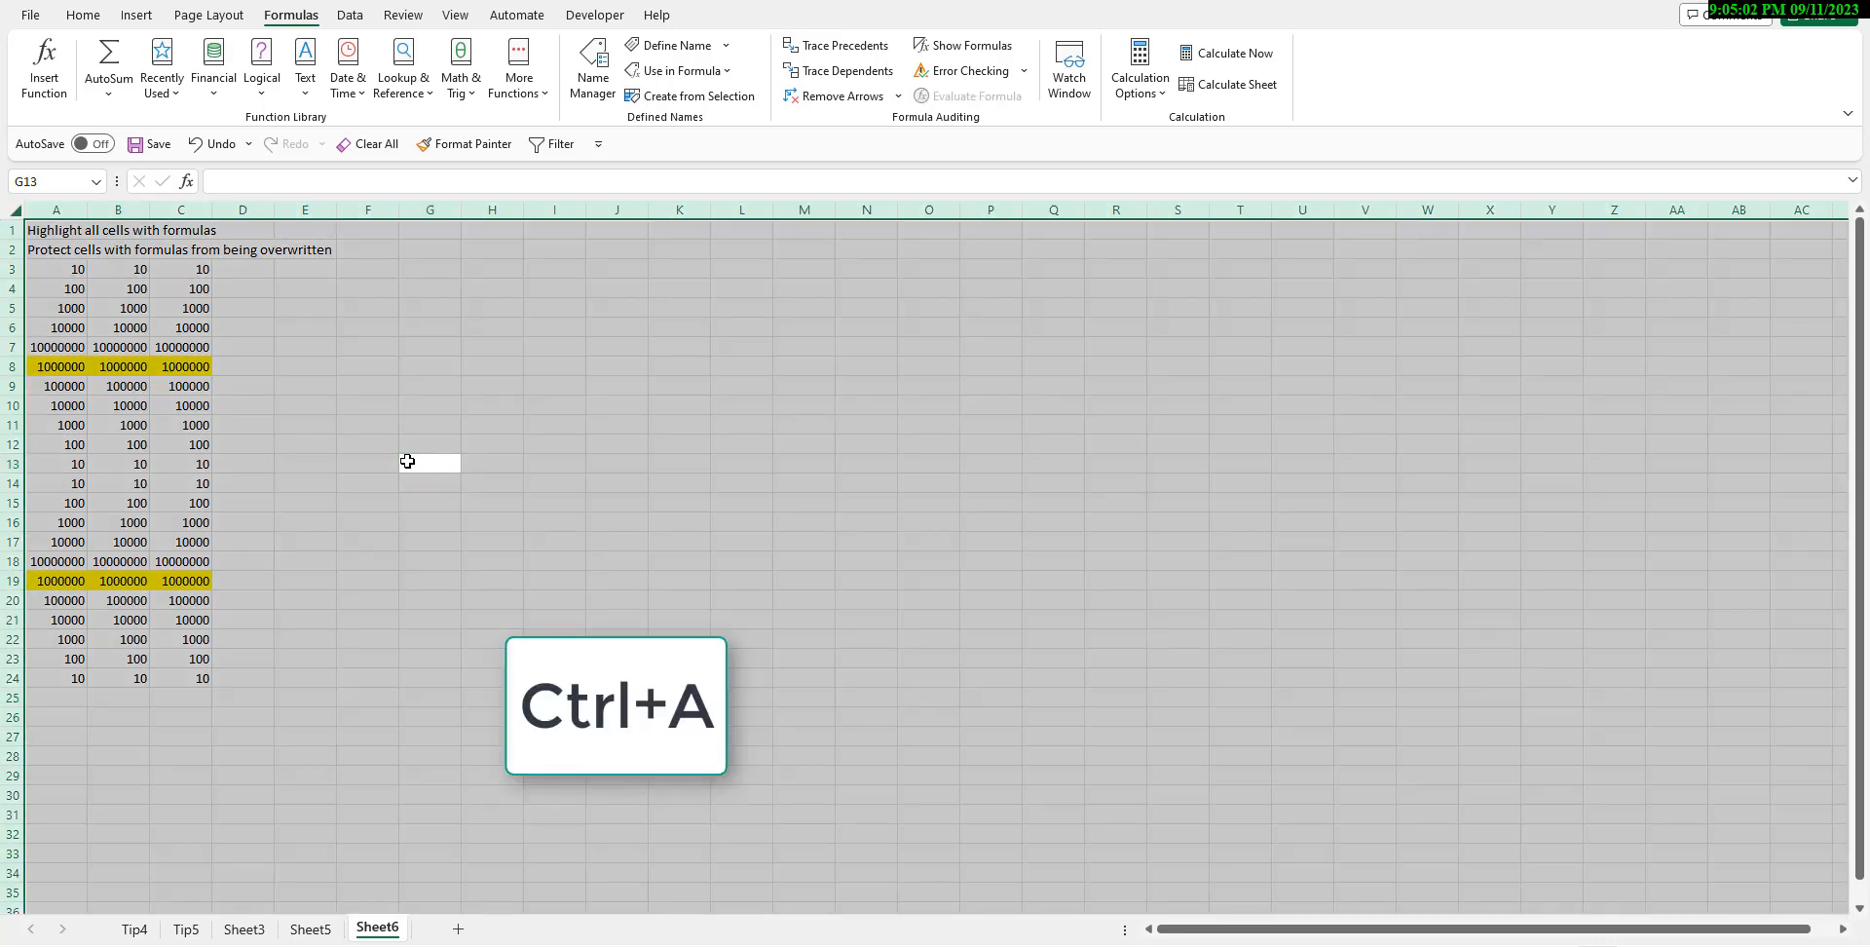
right_click(354, 361)
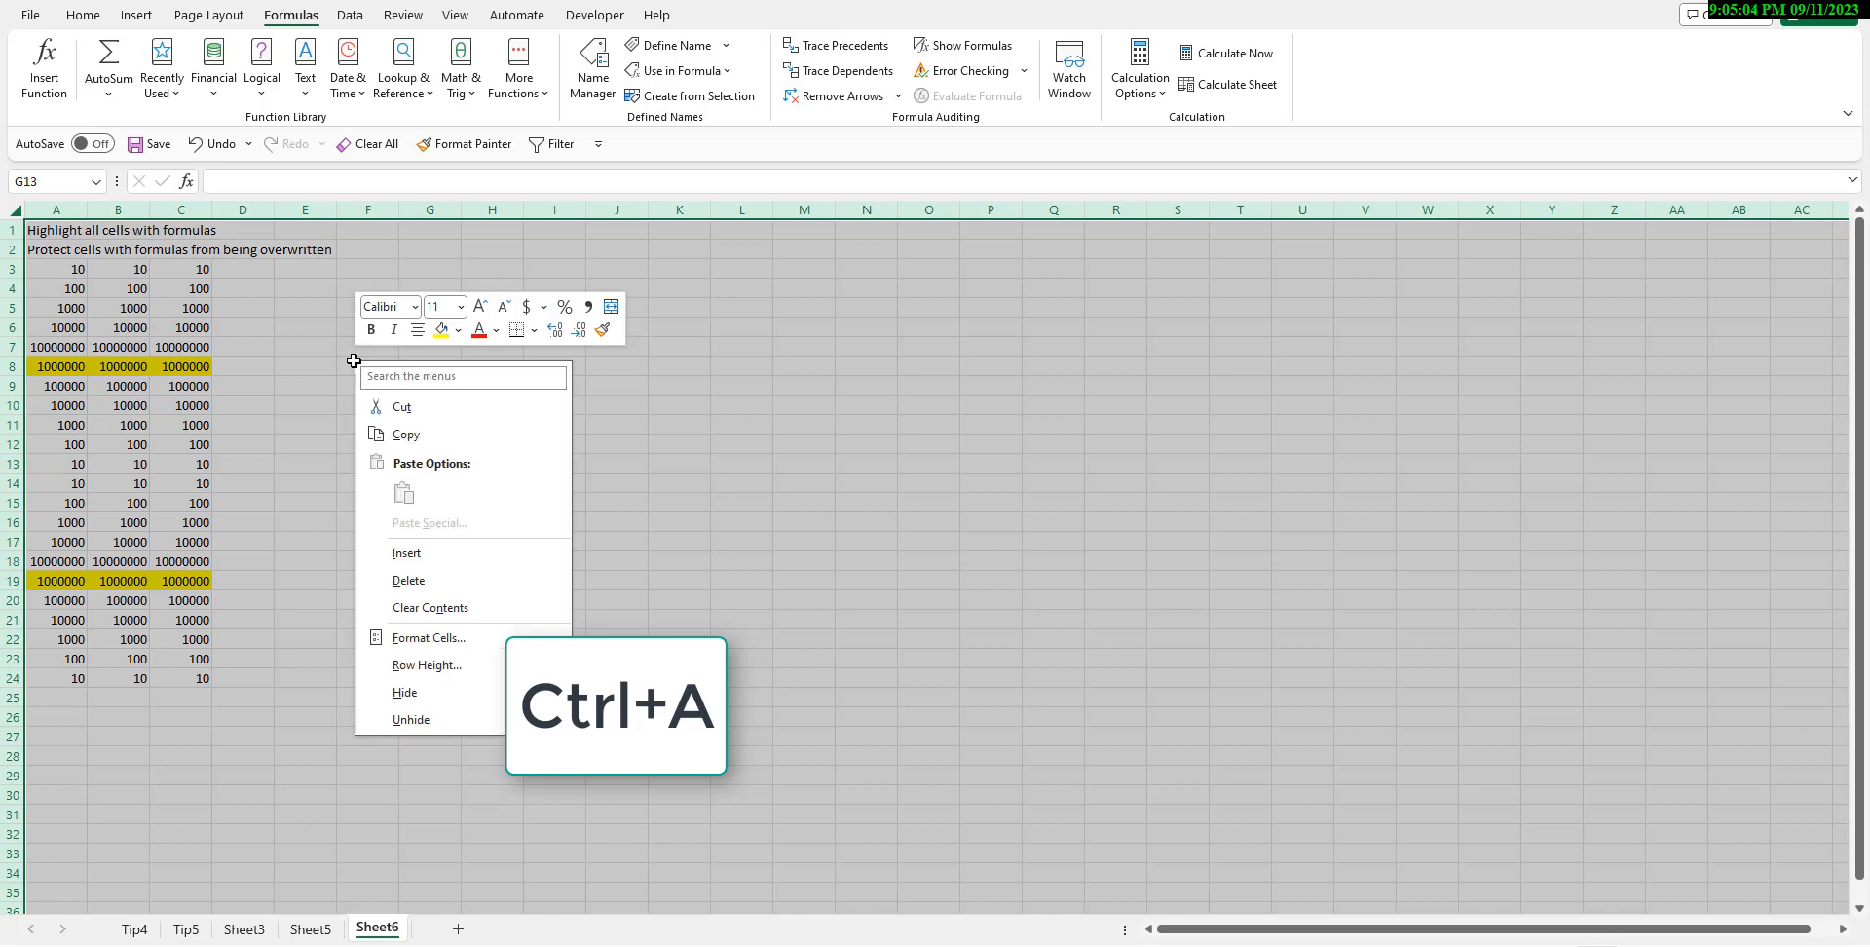
click(445, 646)
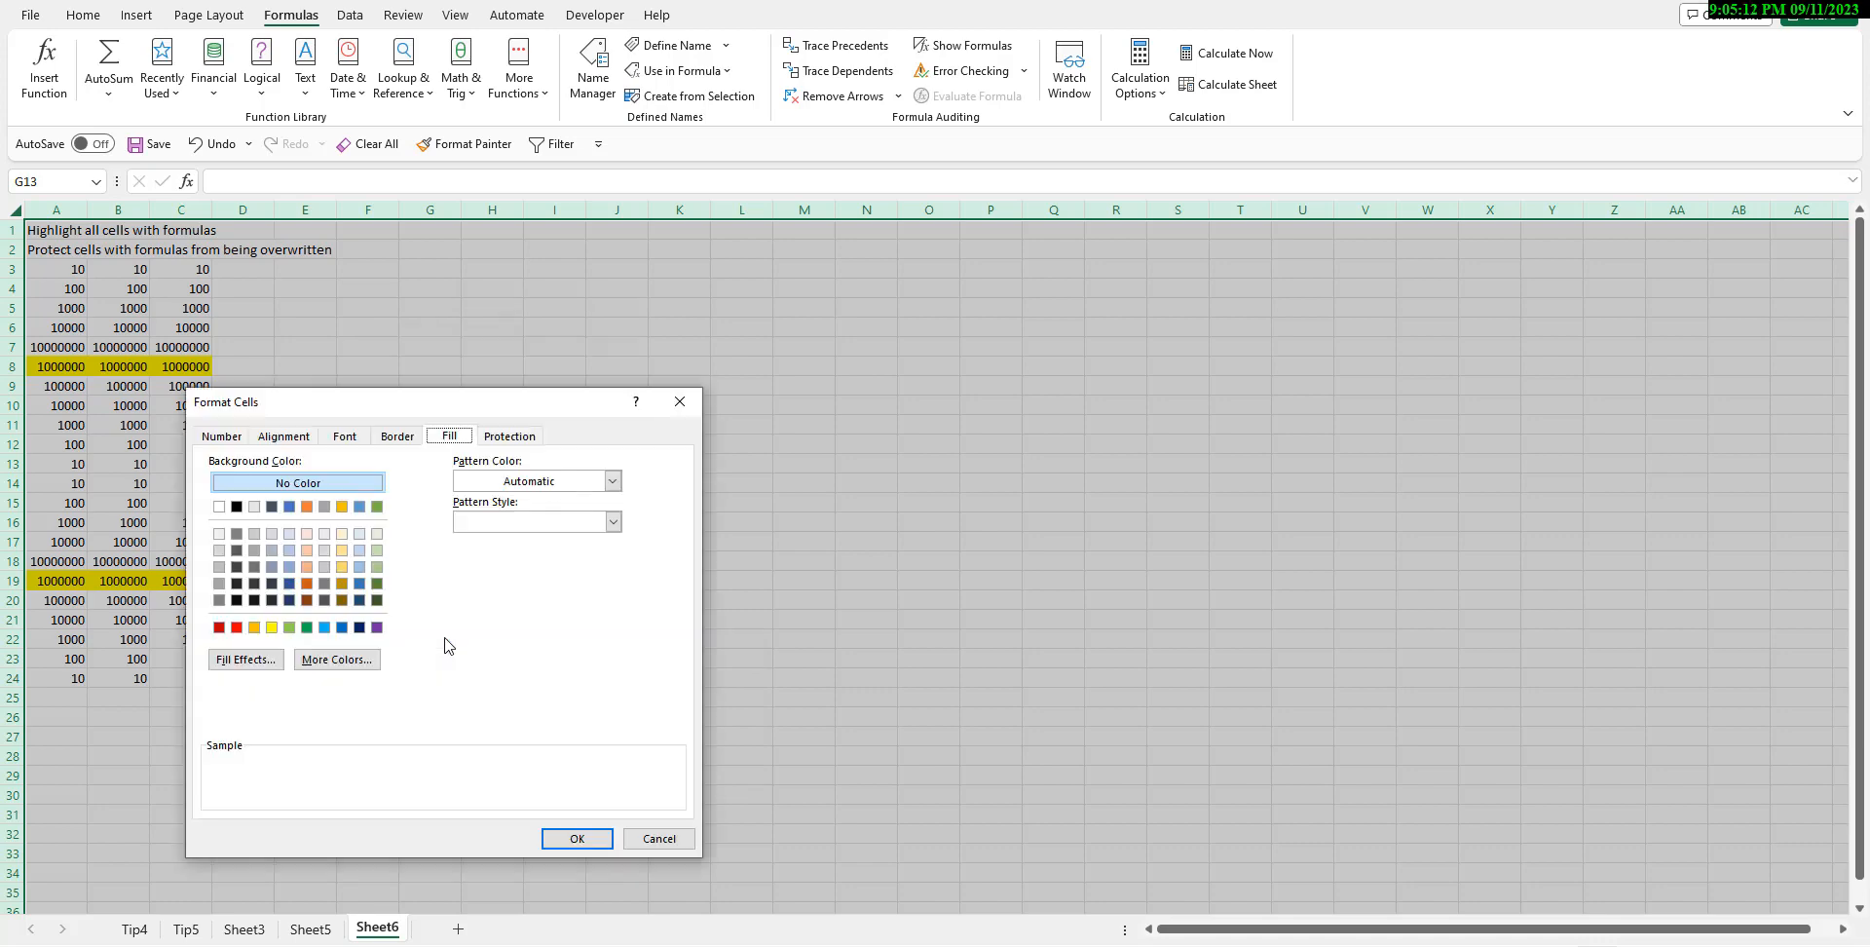
key(ctrl+1)
click(522, 434)
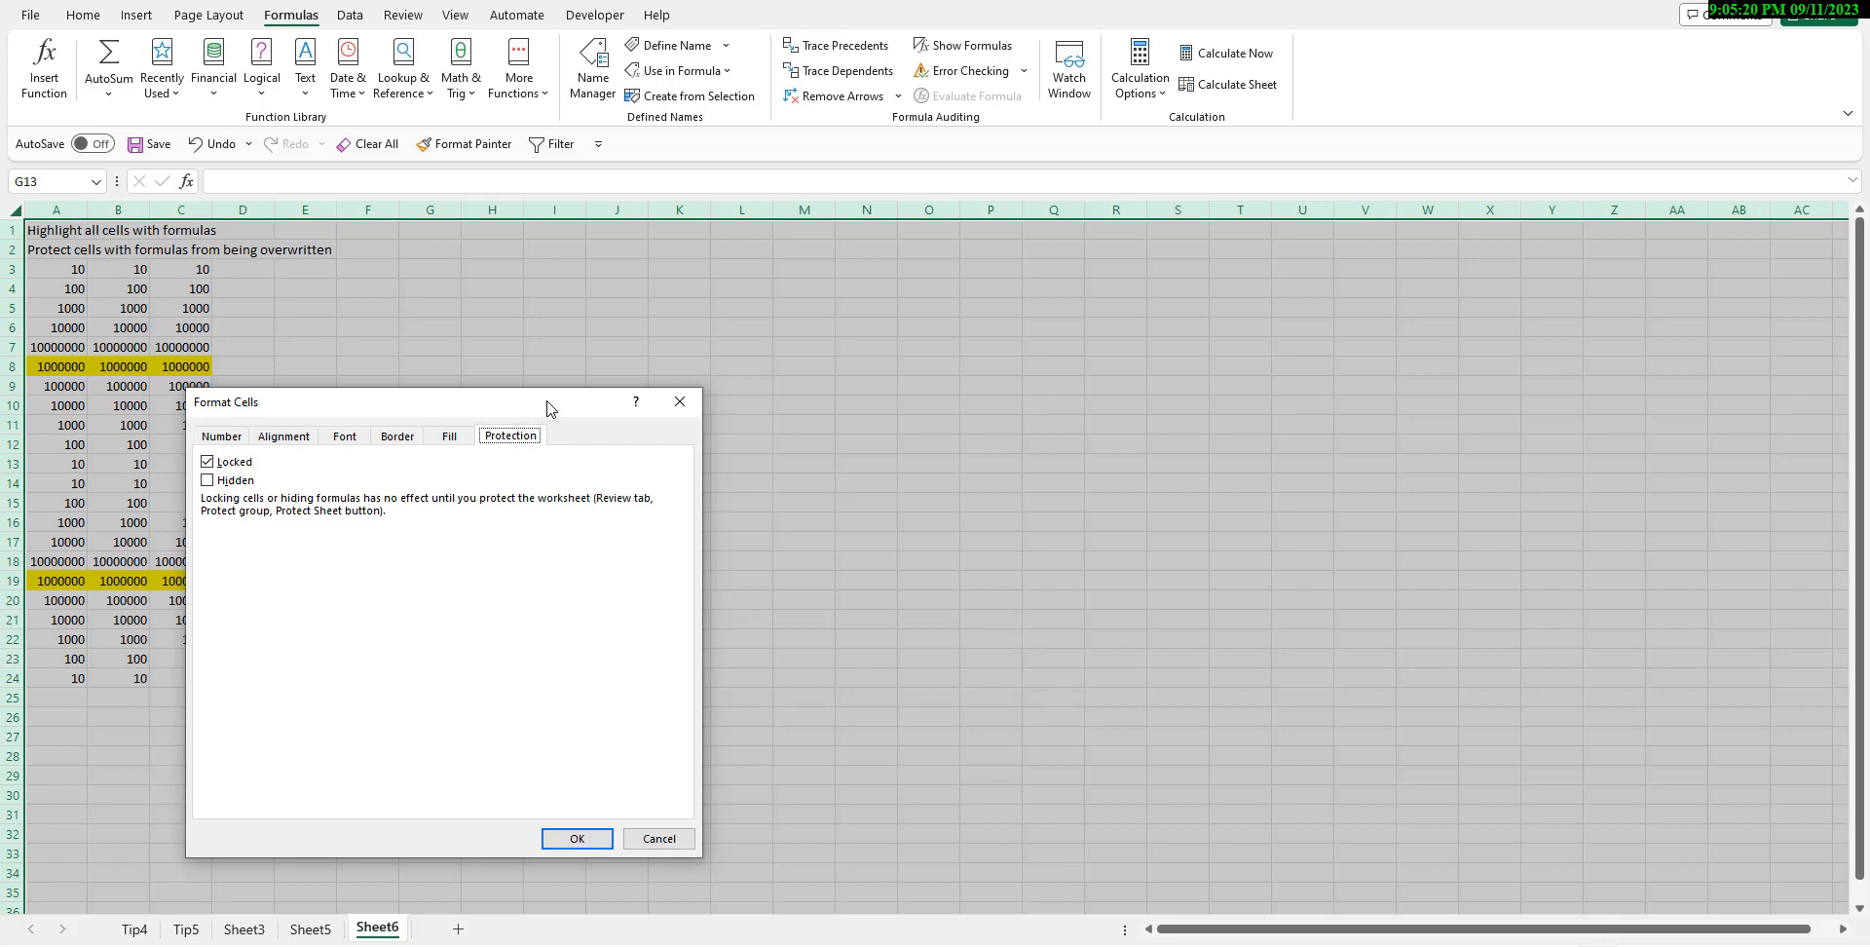
drag(546, 404, 924, 308)
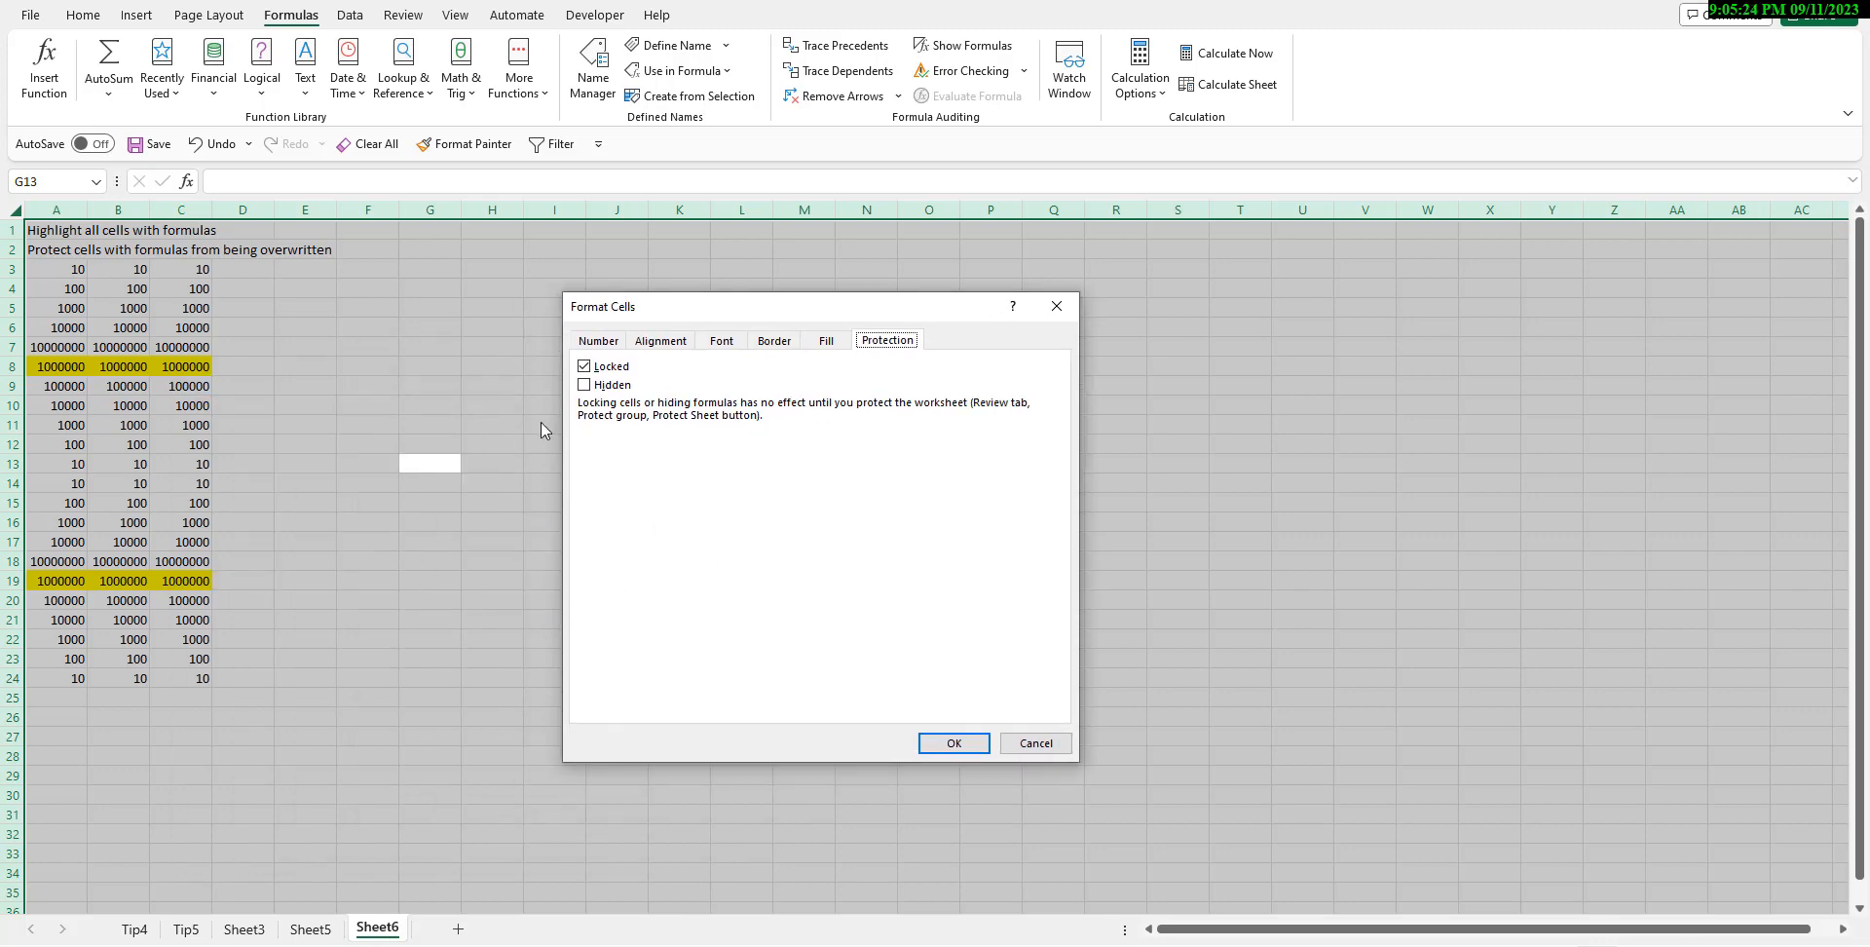
click(583, 365)
click(623, 371)
click(979, 746)
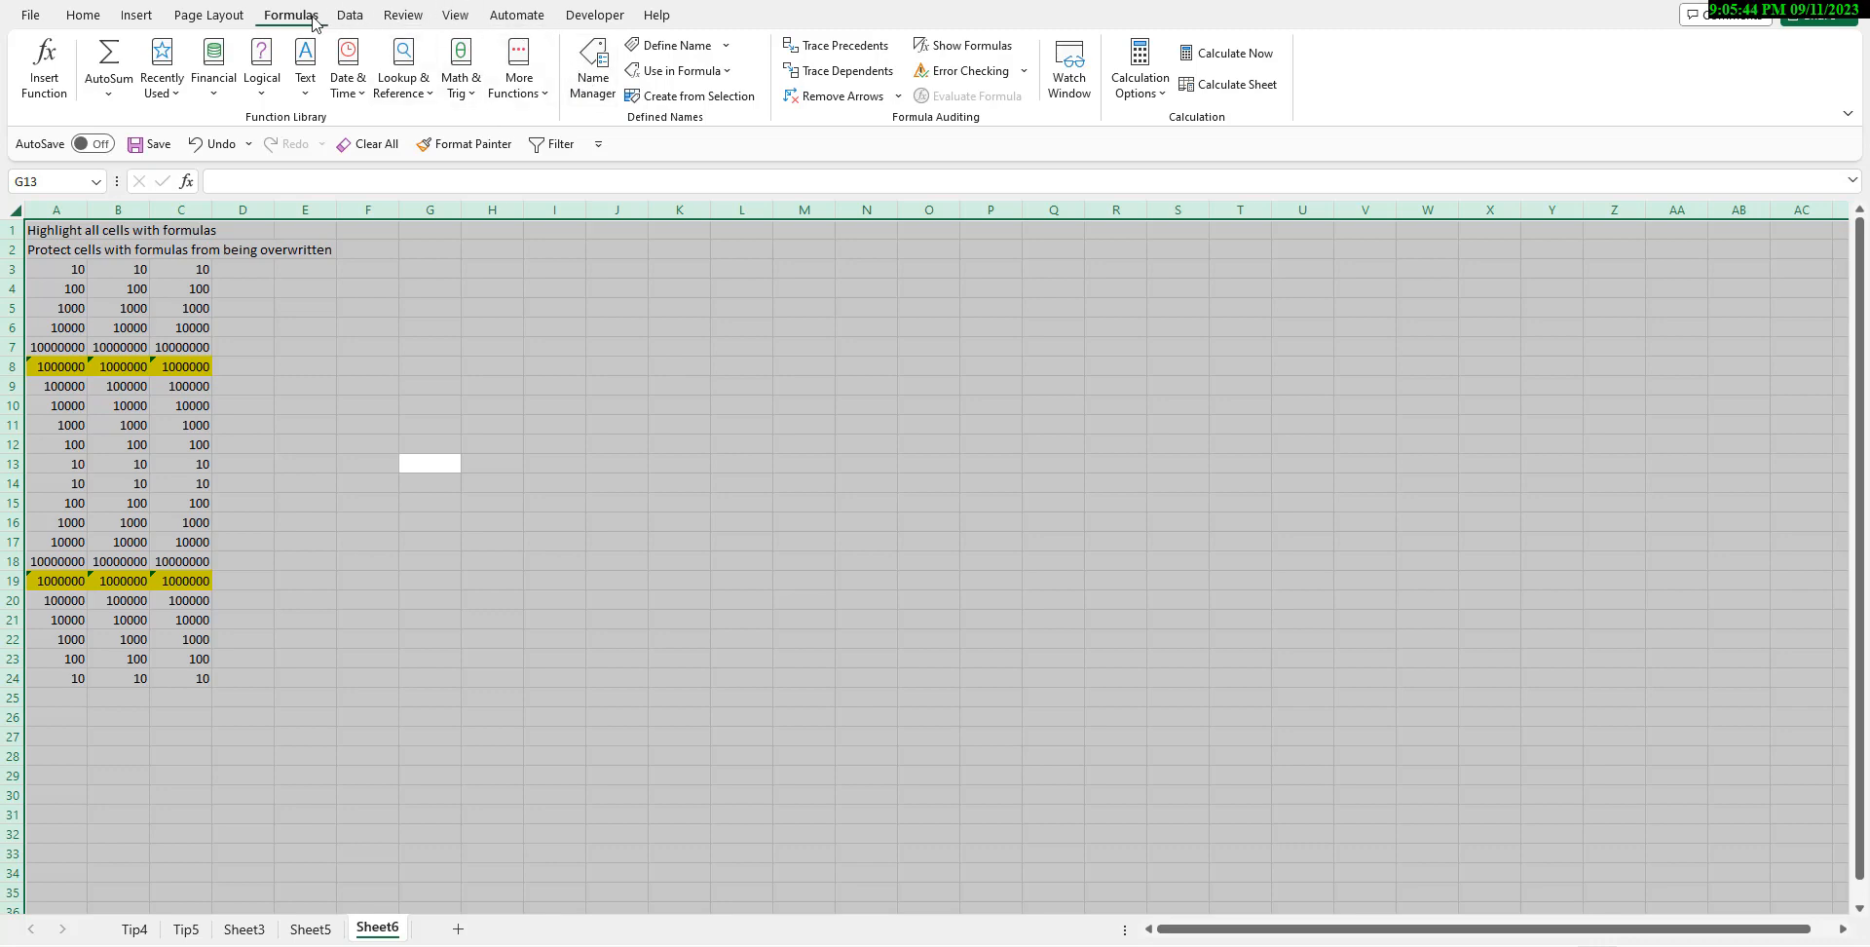
- Protect the worksheet with the default permissions and no password
click(402, 15)
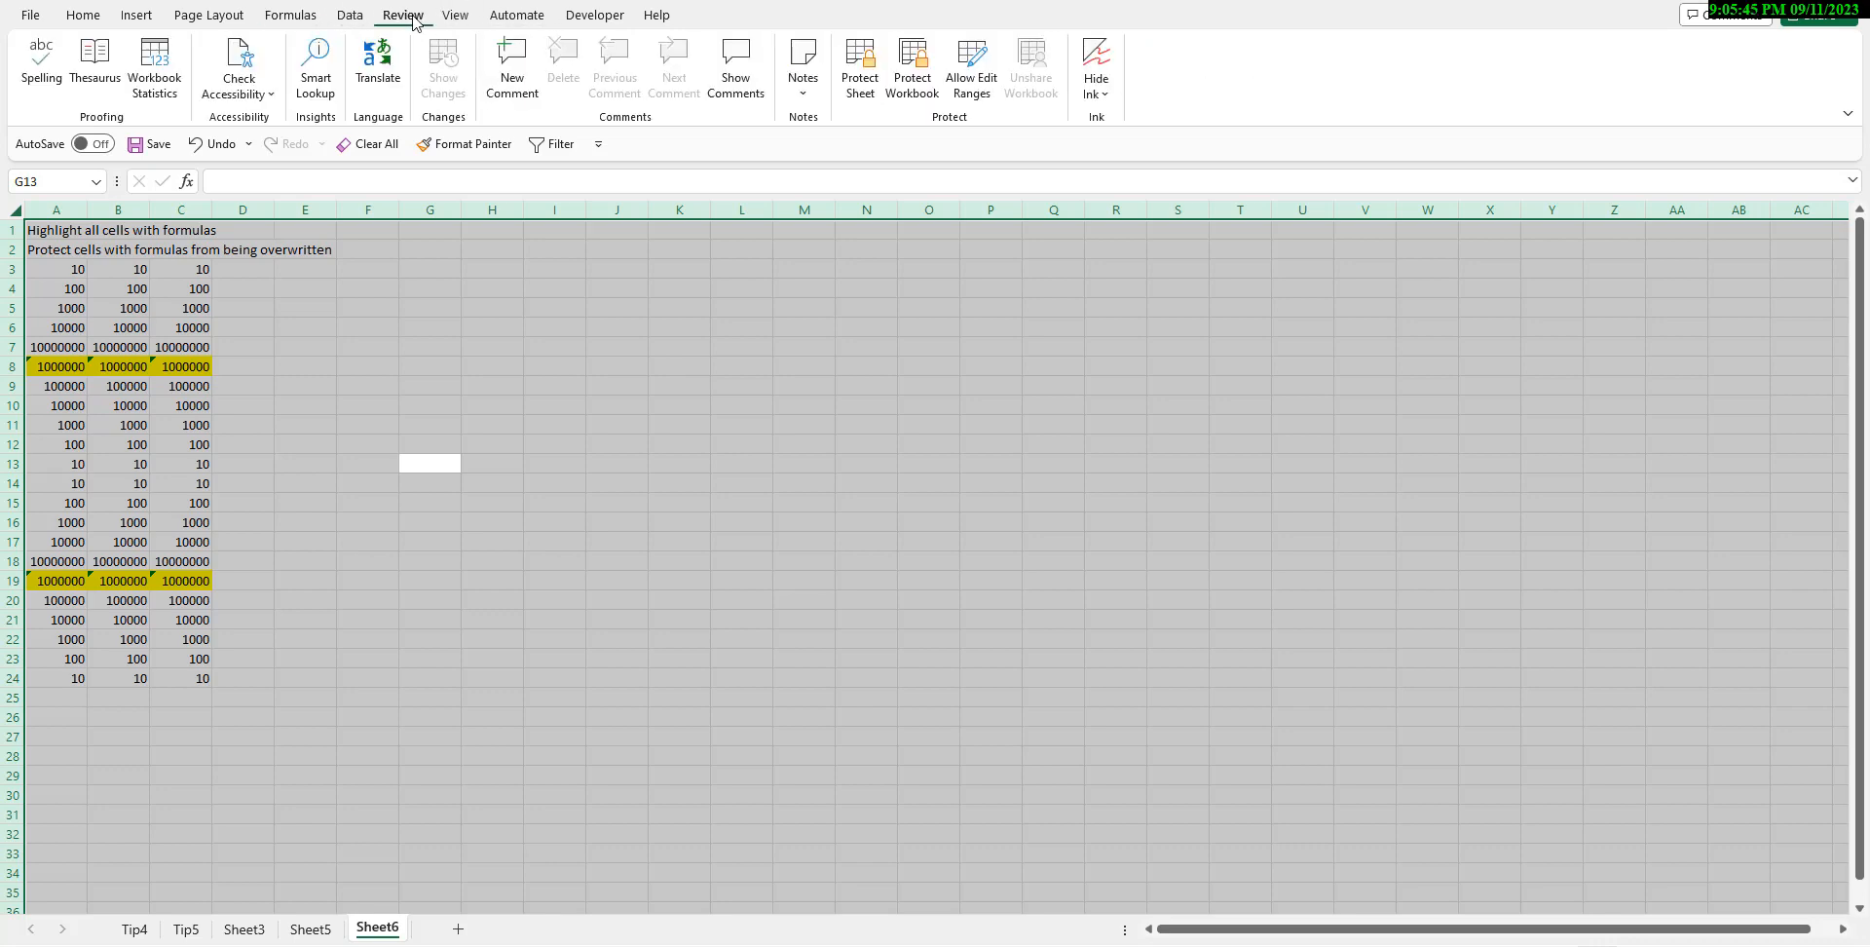
click(866, 68)
click(1101, 668)
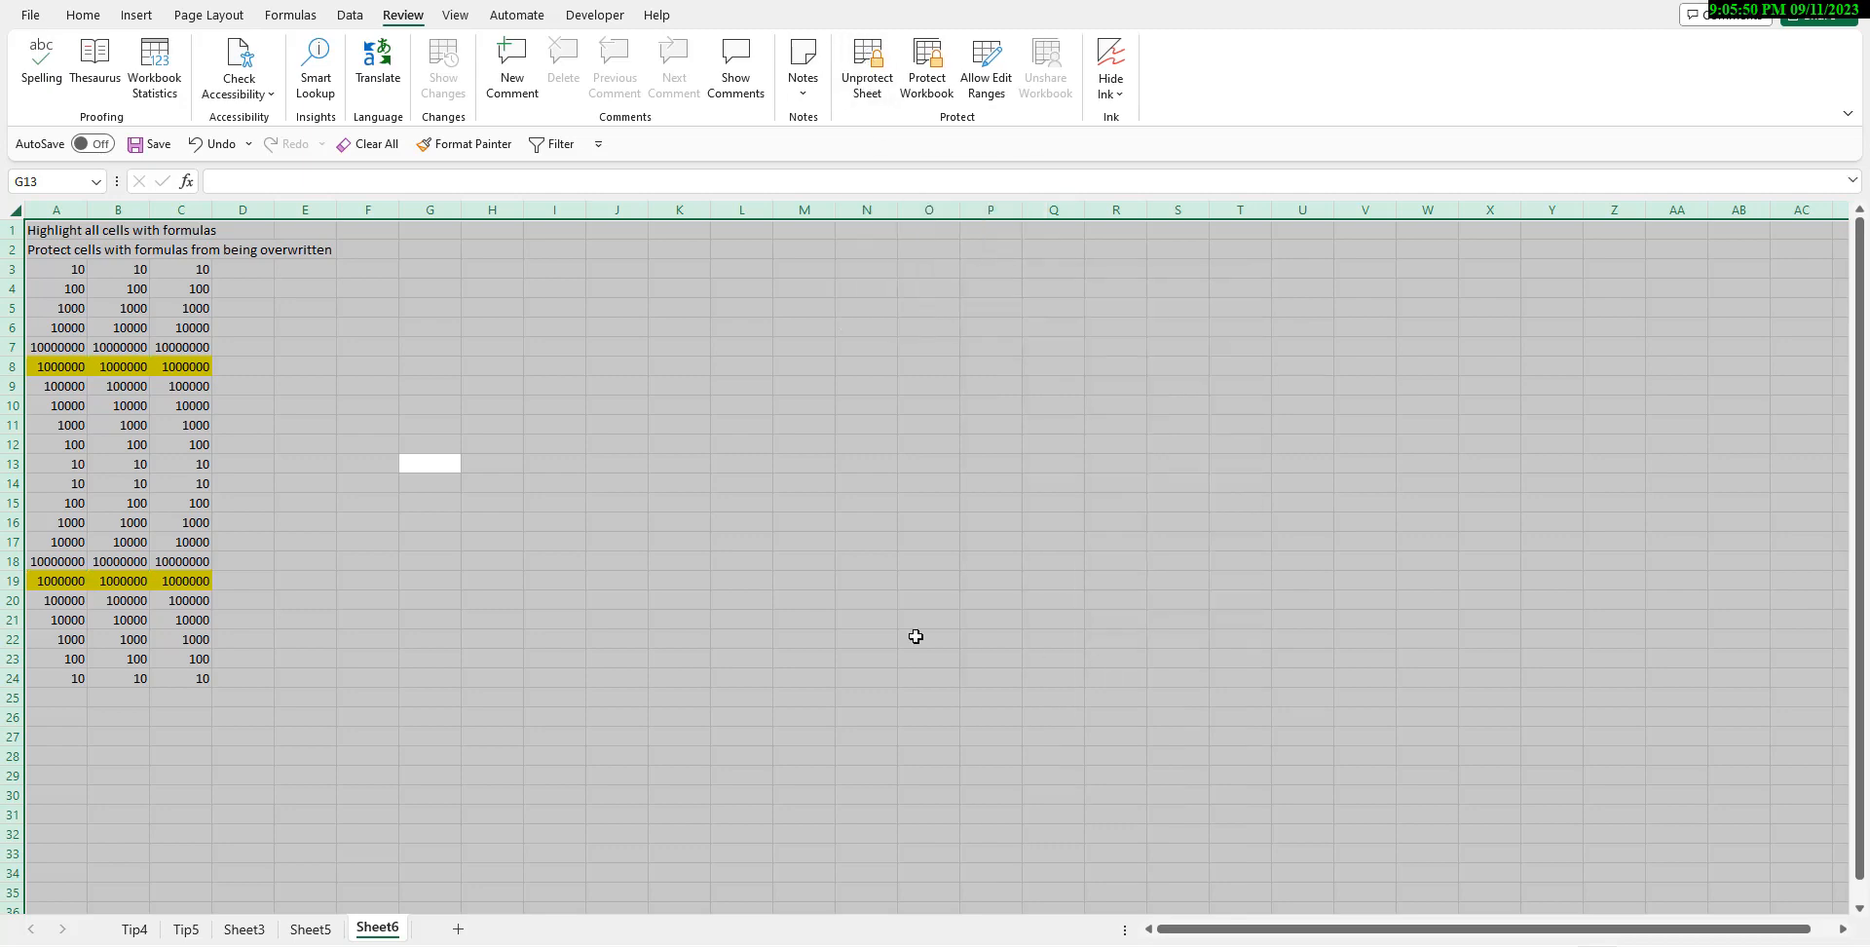
- Enter the test values 89798 in cell F18 and 908098 in cell F19
click(380, 557)
text(89098)
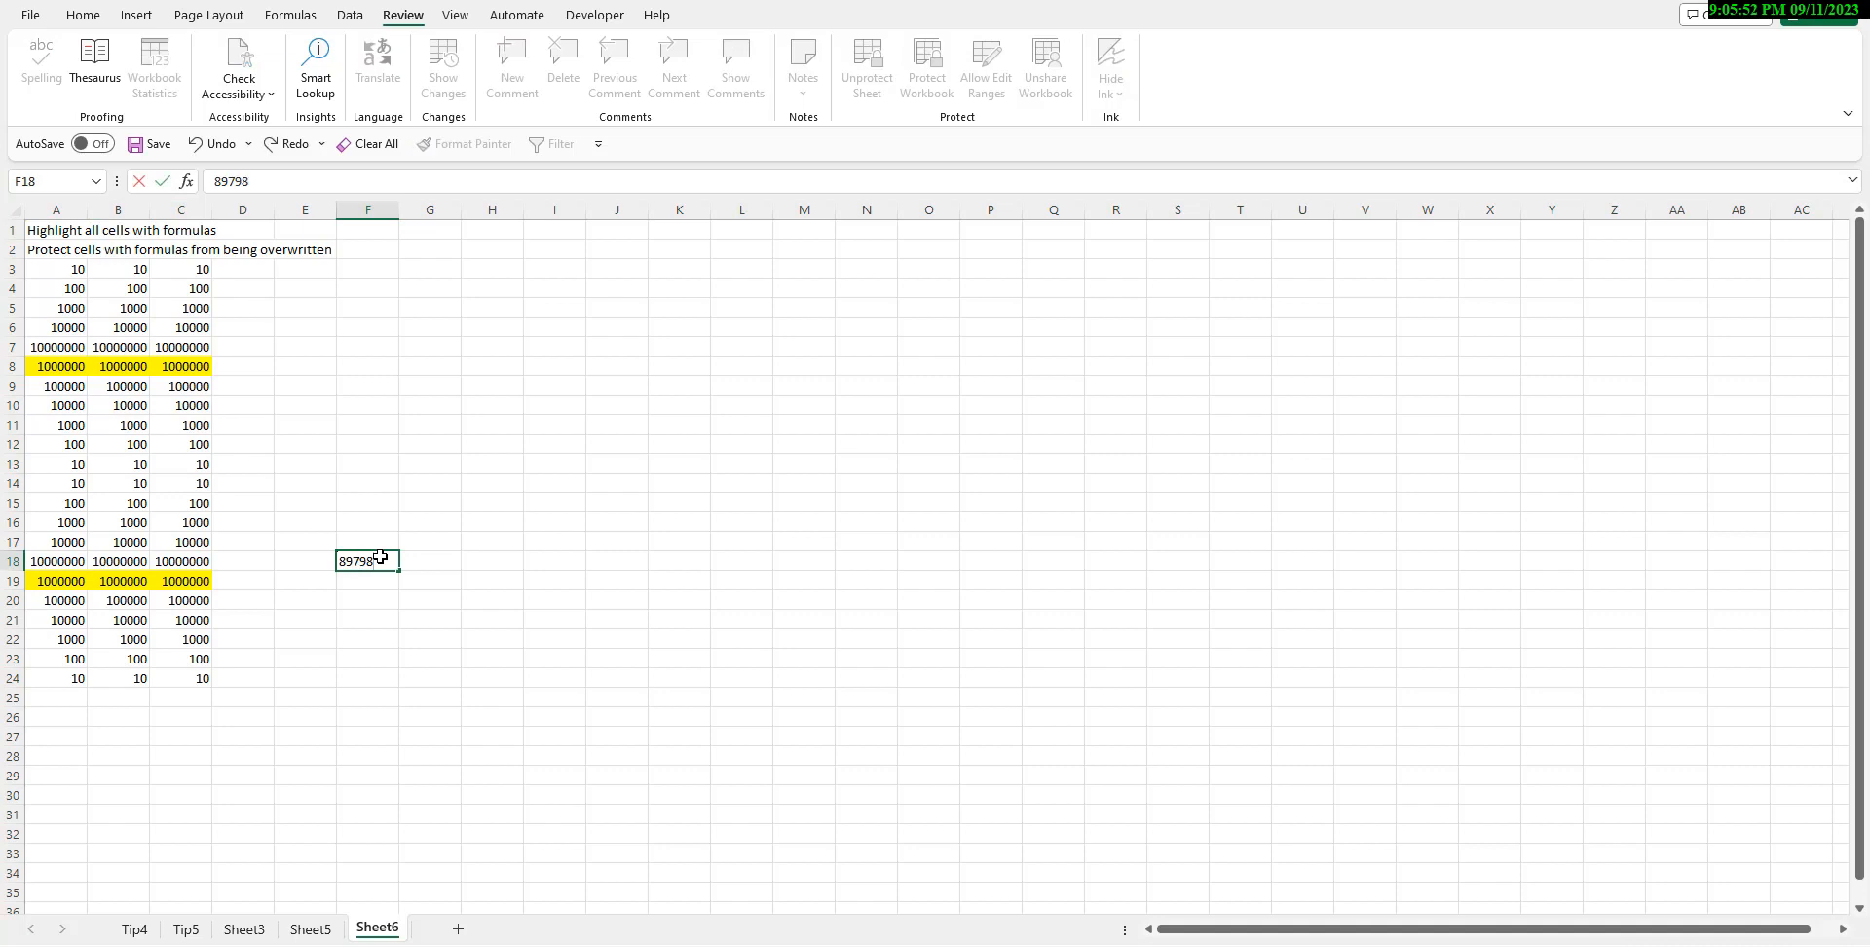
key(Return)
text(908098)
key(Return)
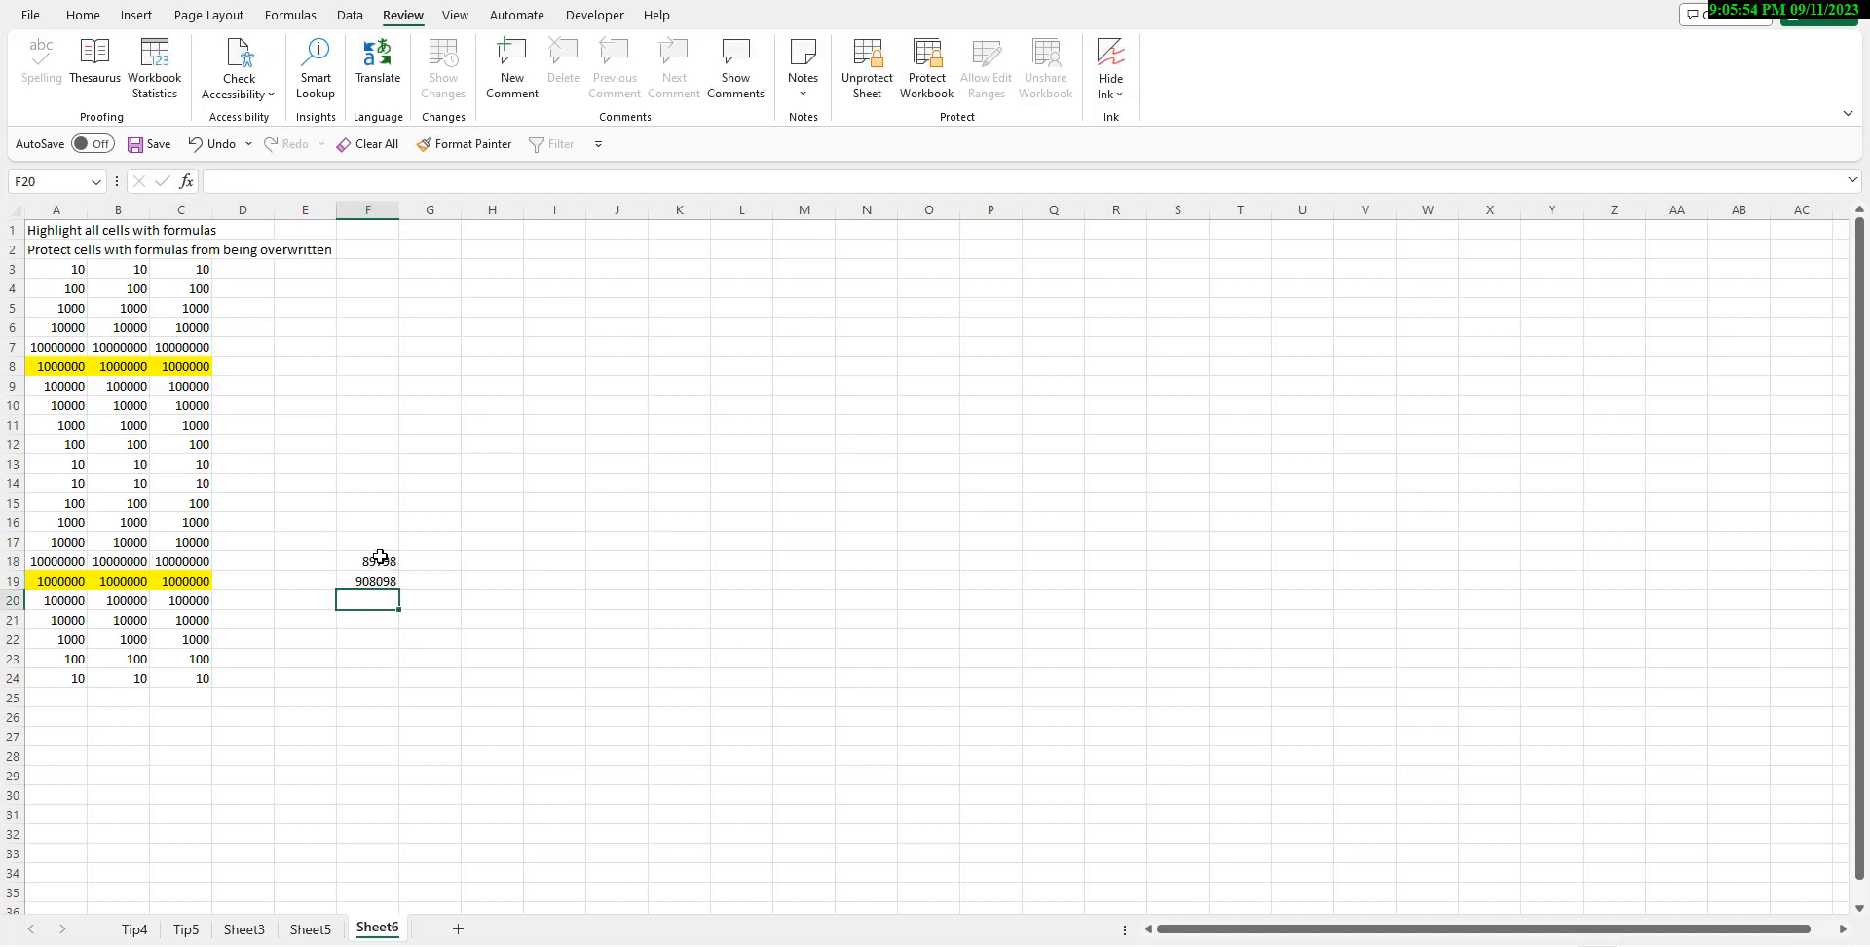
- Delete the test values from cells F19 and F18
key(Up)
key(Delete)
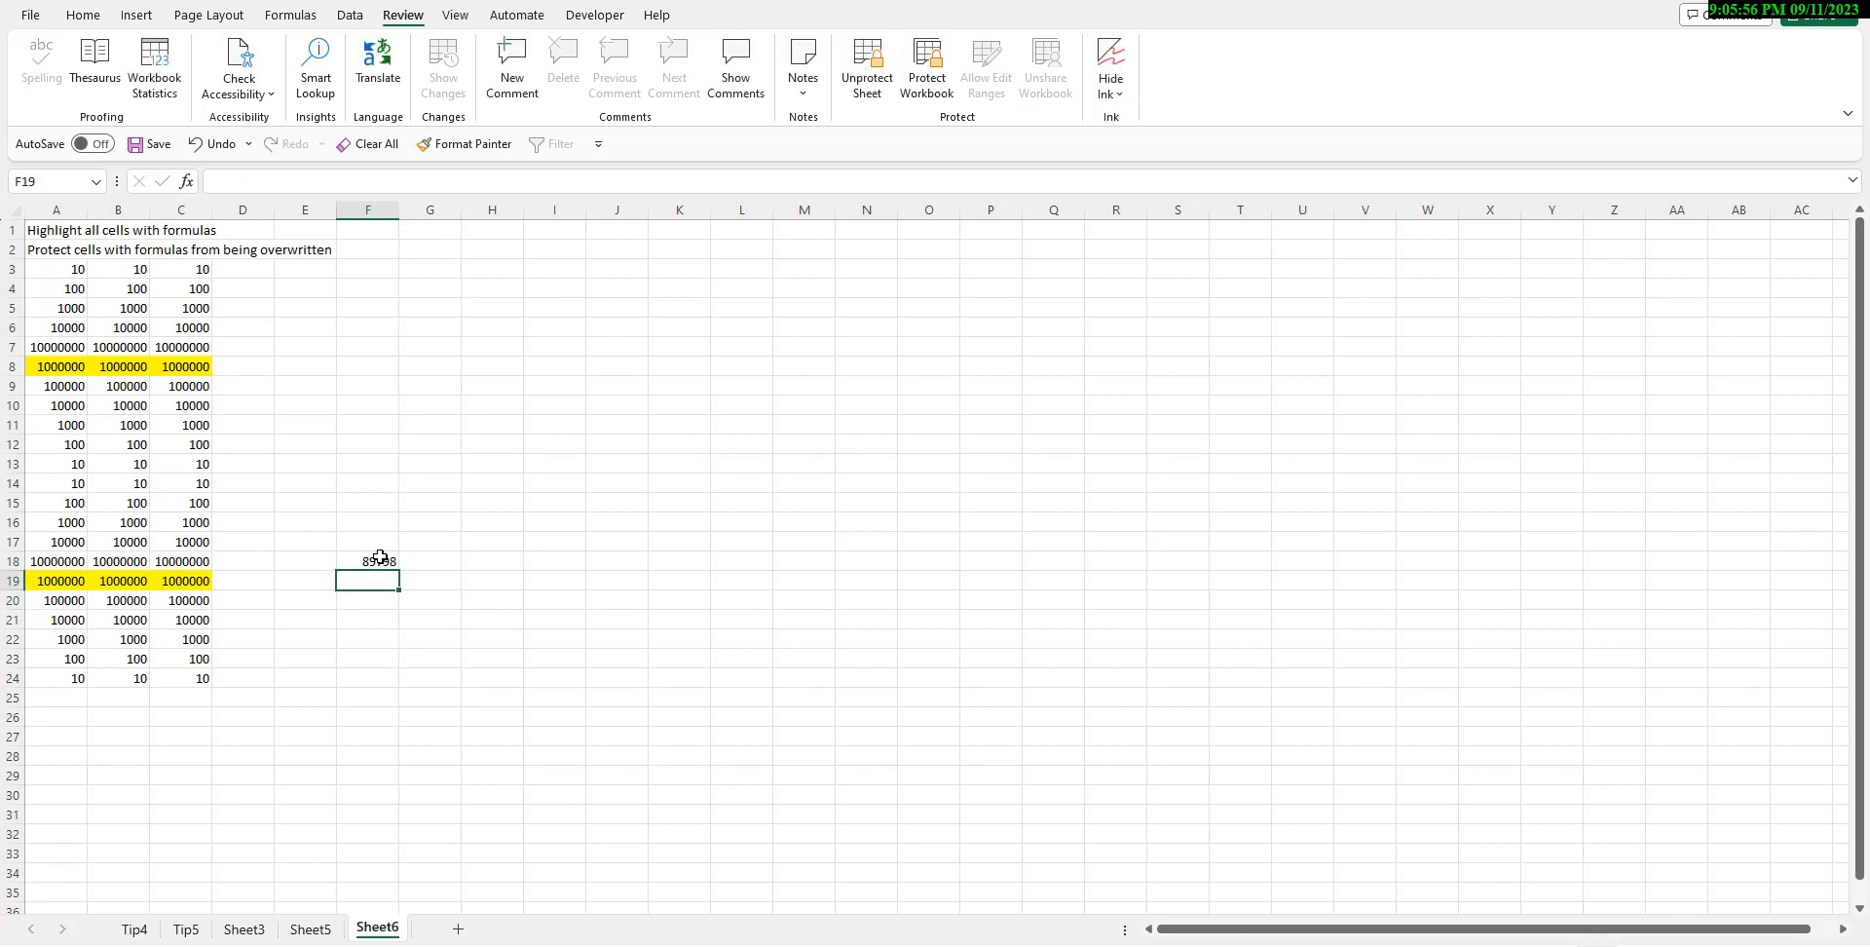
key(Up)
key(Delete)
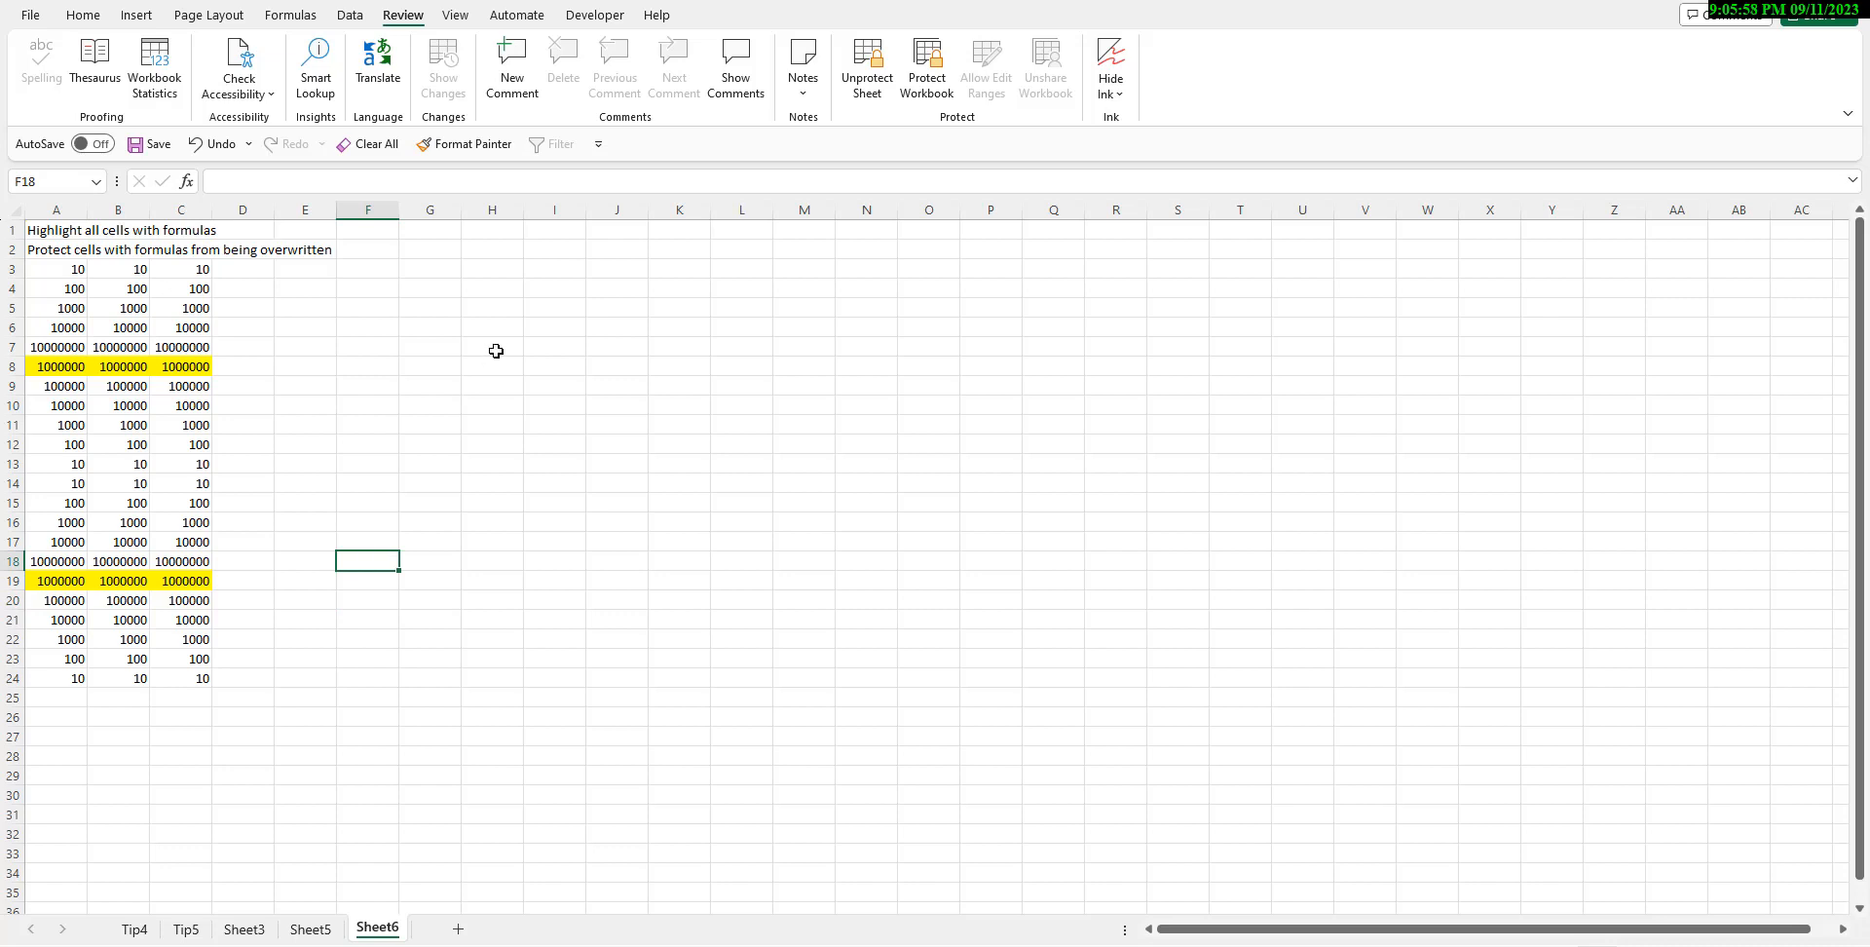
- Examine the constant cells in column C and the yellow formula cells in A8:C8 and A19:C19
click(174, 310)
drag(173, 271, 180, 346)
drag(71, 368, 183, 367)
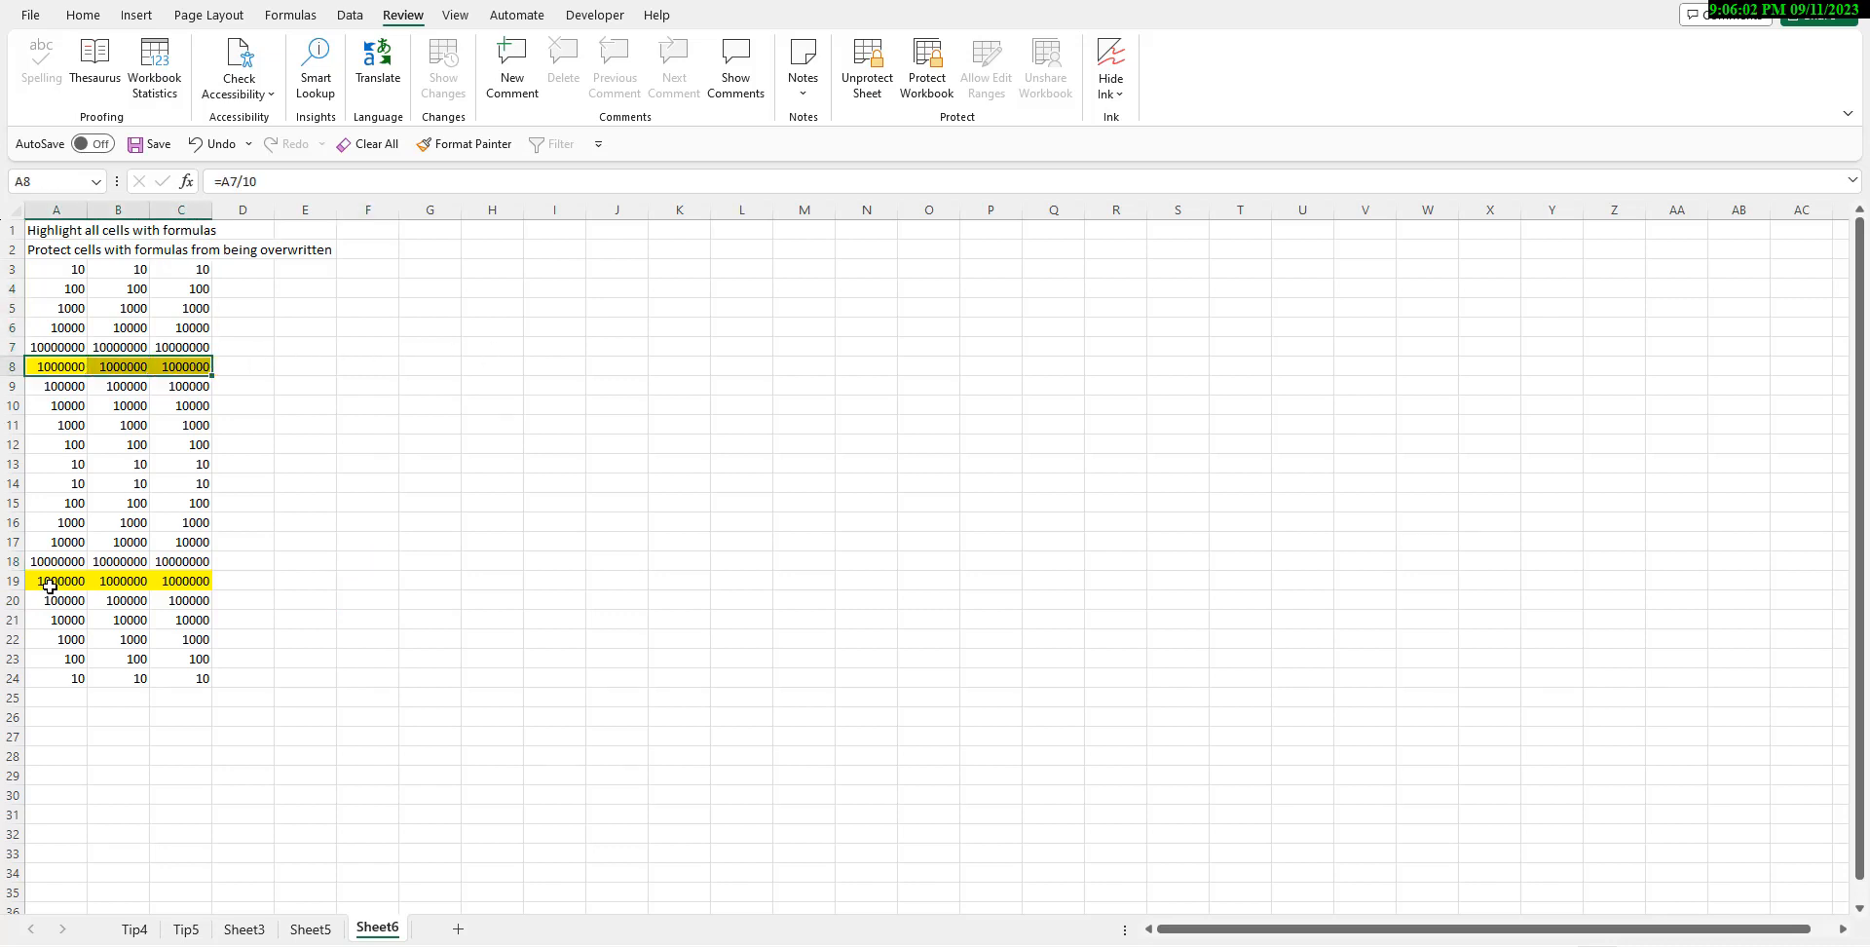
drag(49, 582, 182, 584)
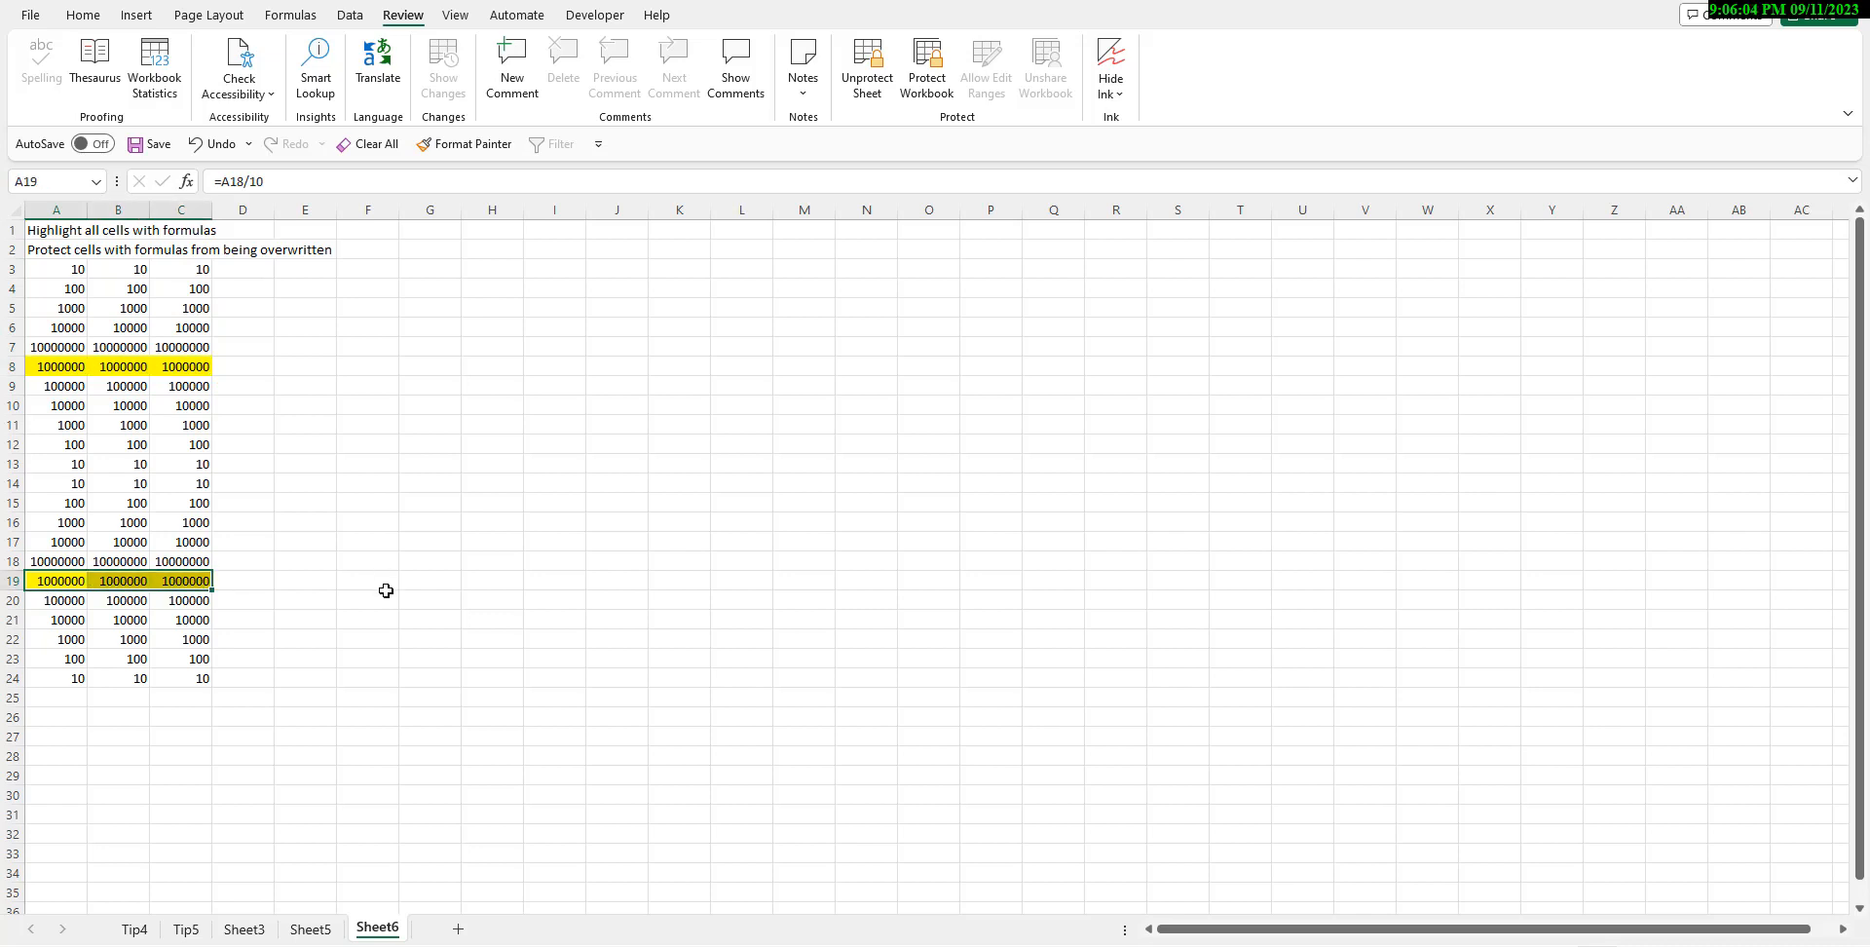
click(302, 557)
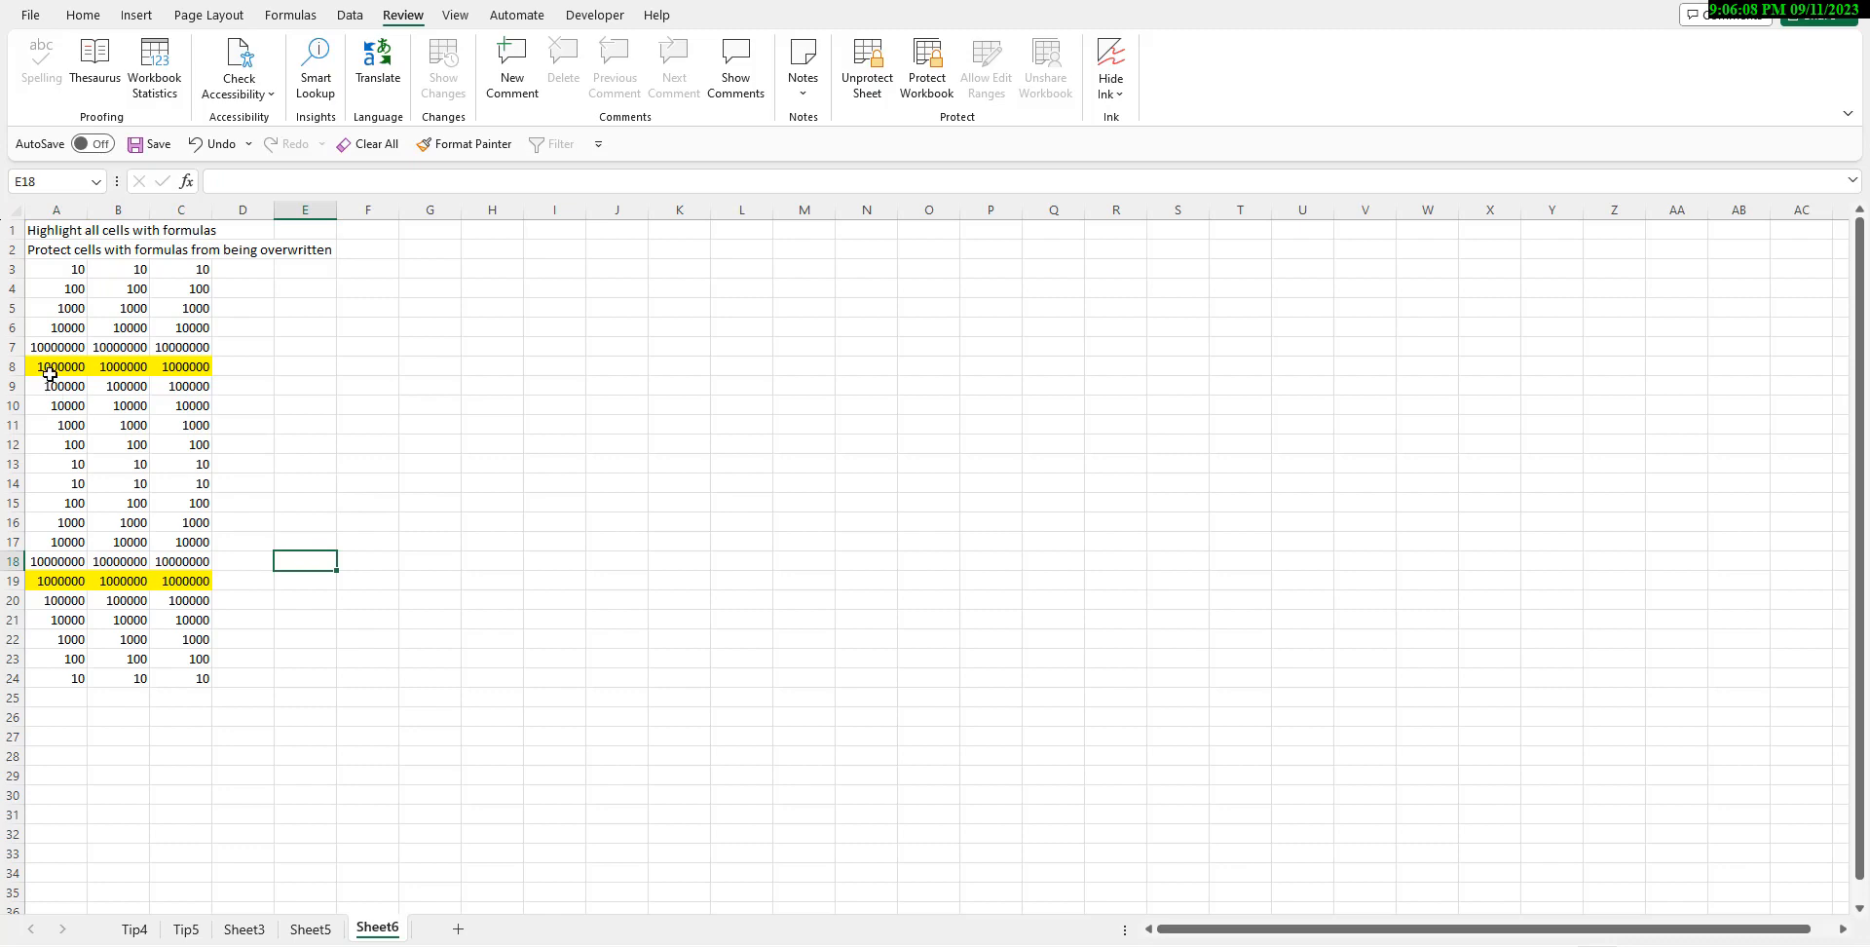
drag(49, 371, 164, 368)
drag(58, 581, 194, 581)
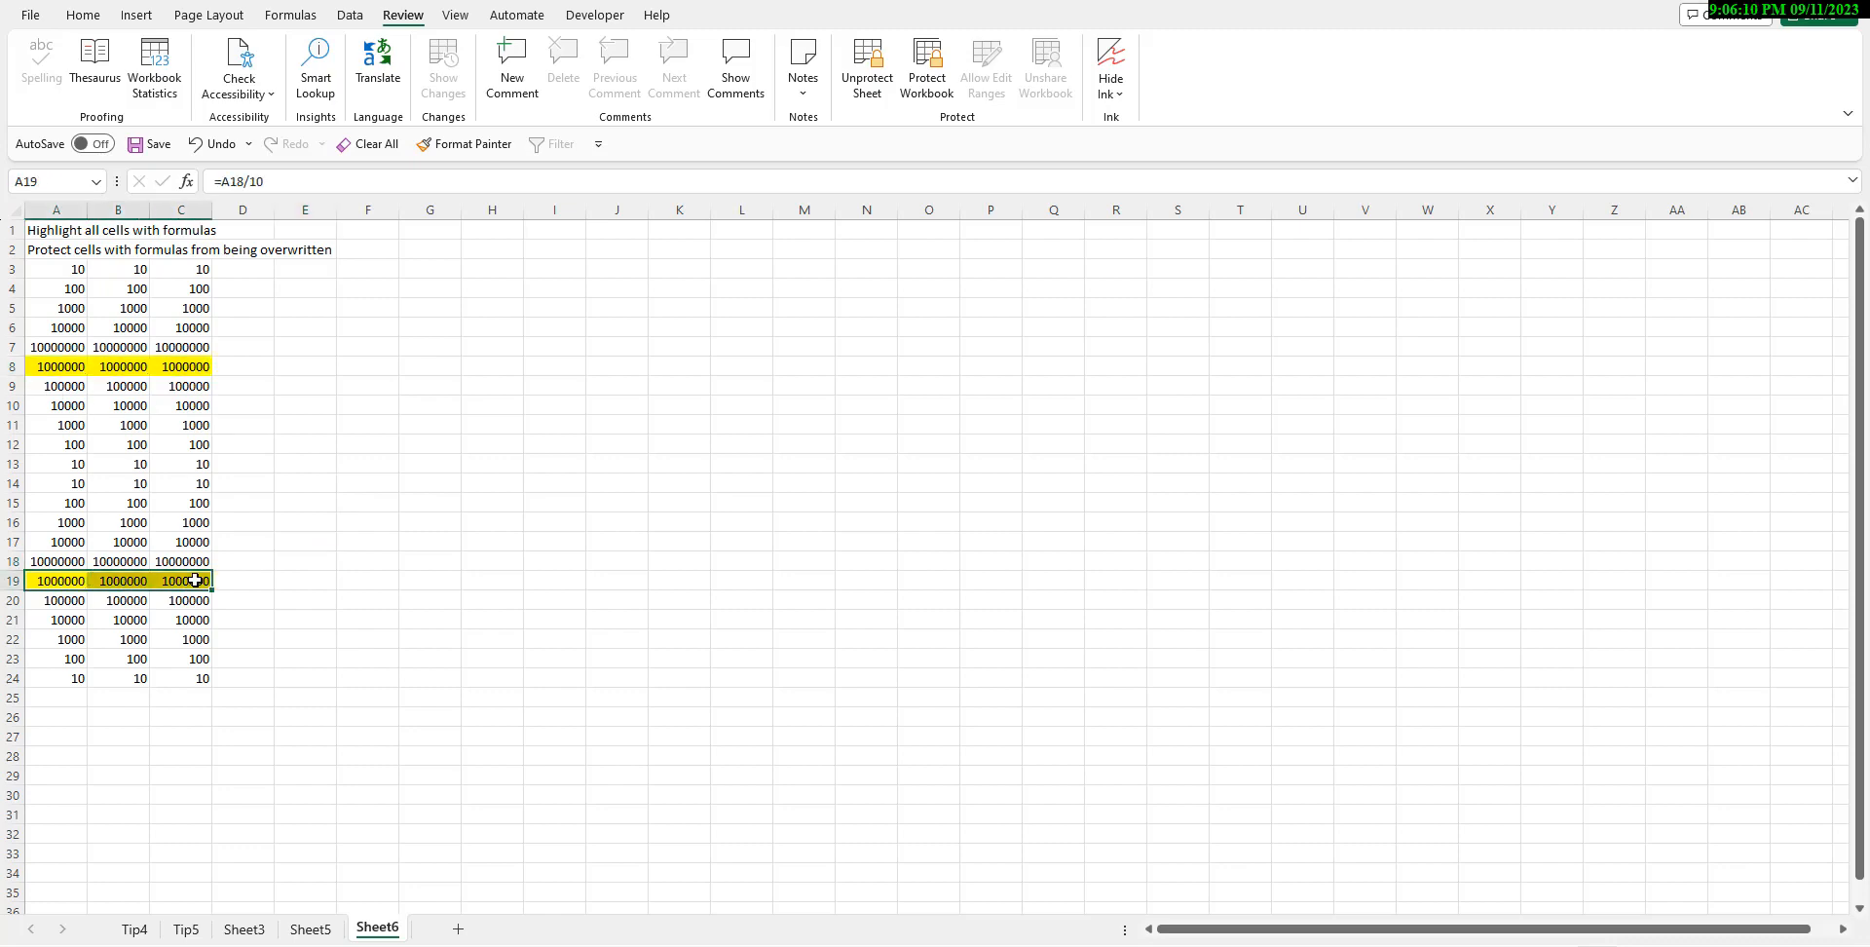
- Find all cells on the sheet that match the yellow format of cell C8, leaving the search text empty
click(326, 526)
key(ctrl+f)
text(=)
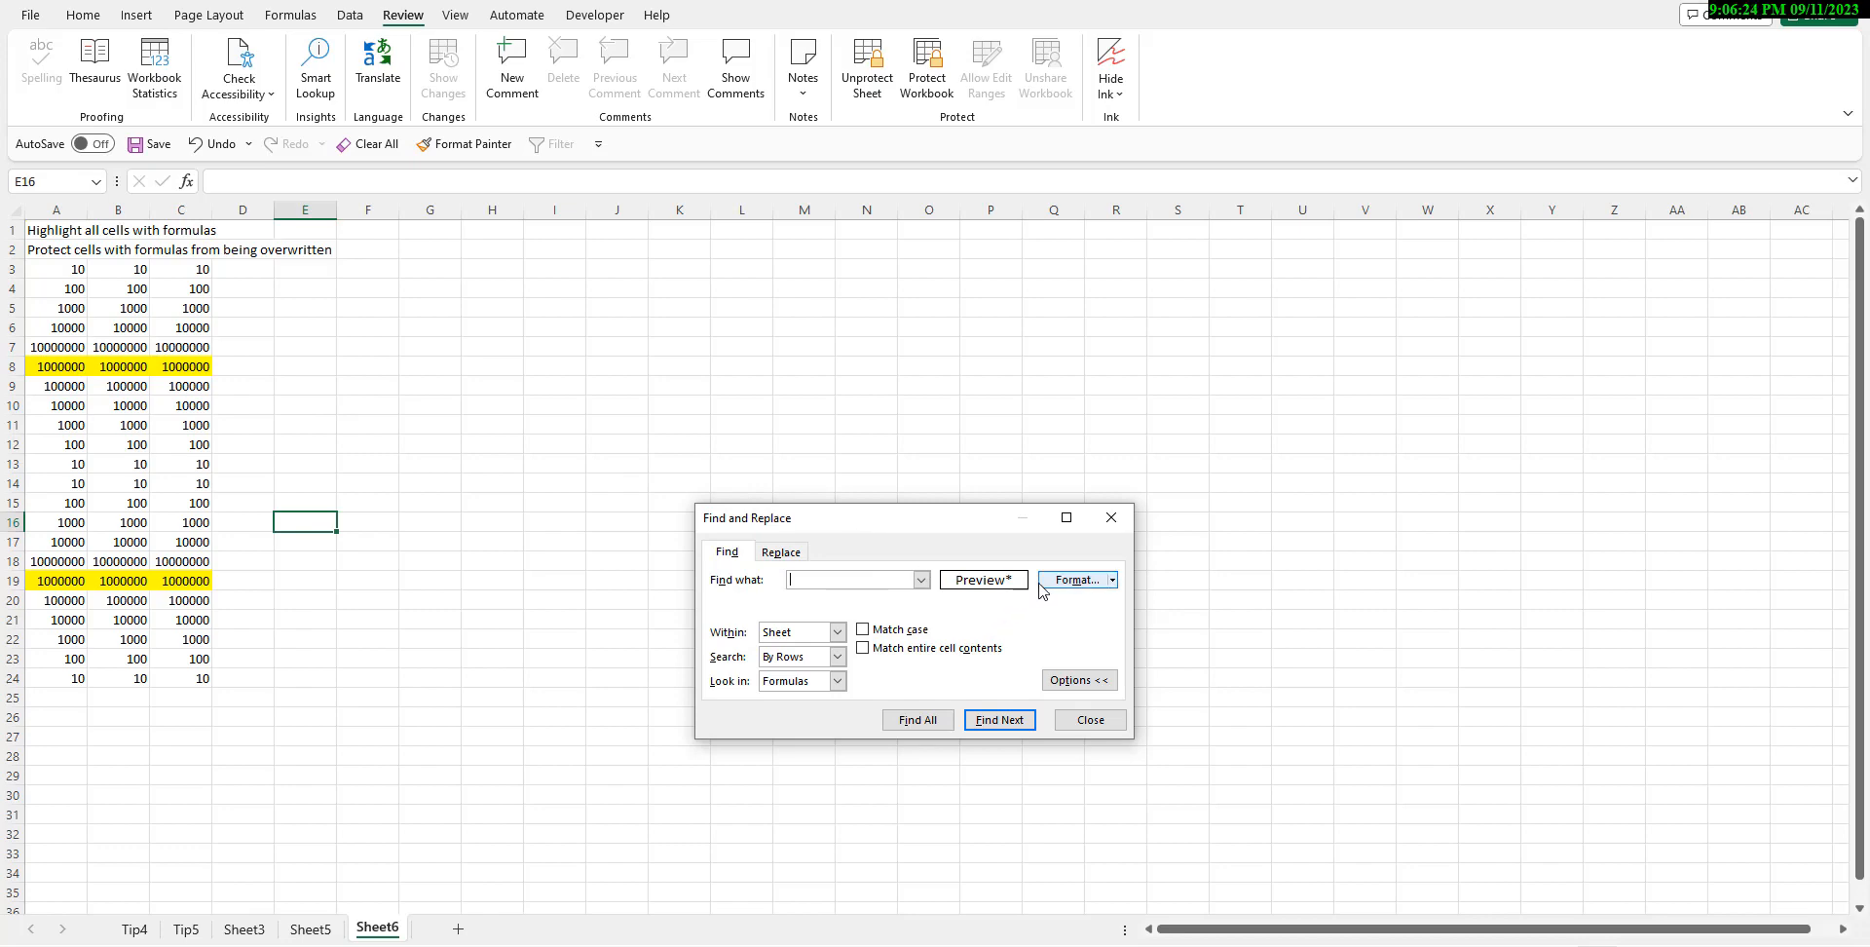
click(1112, 580)
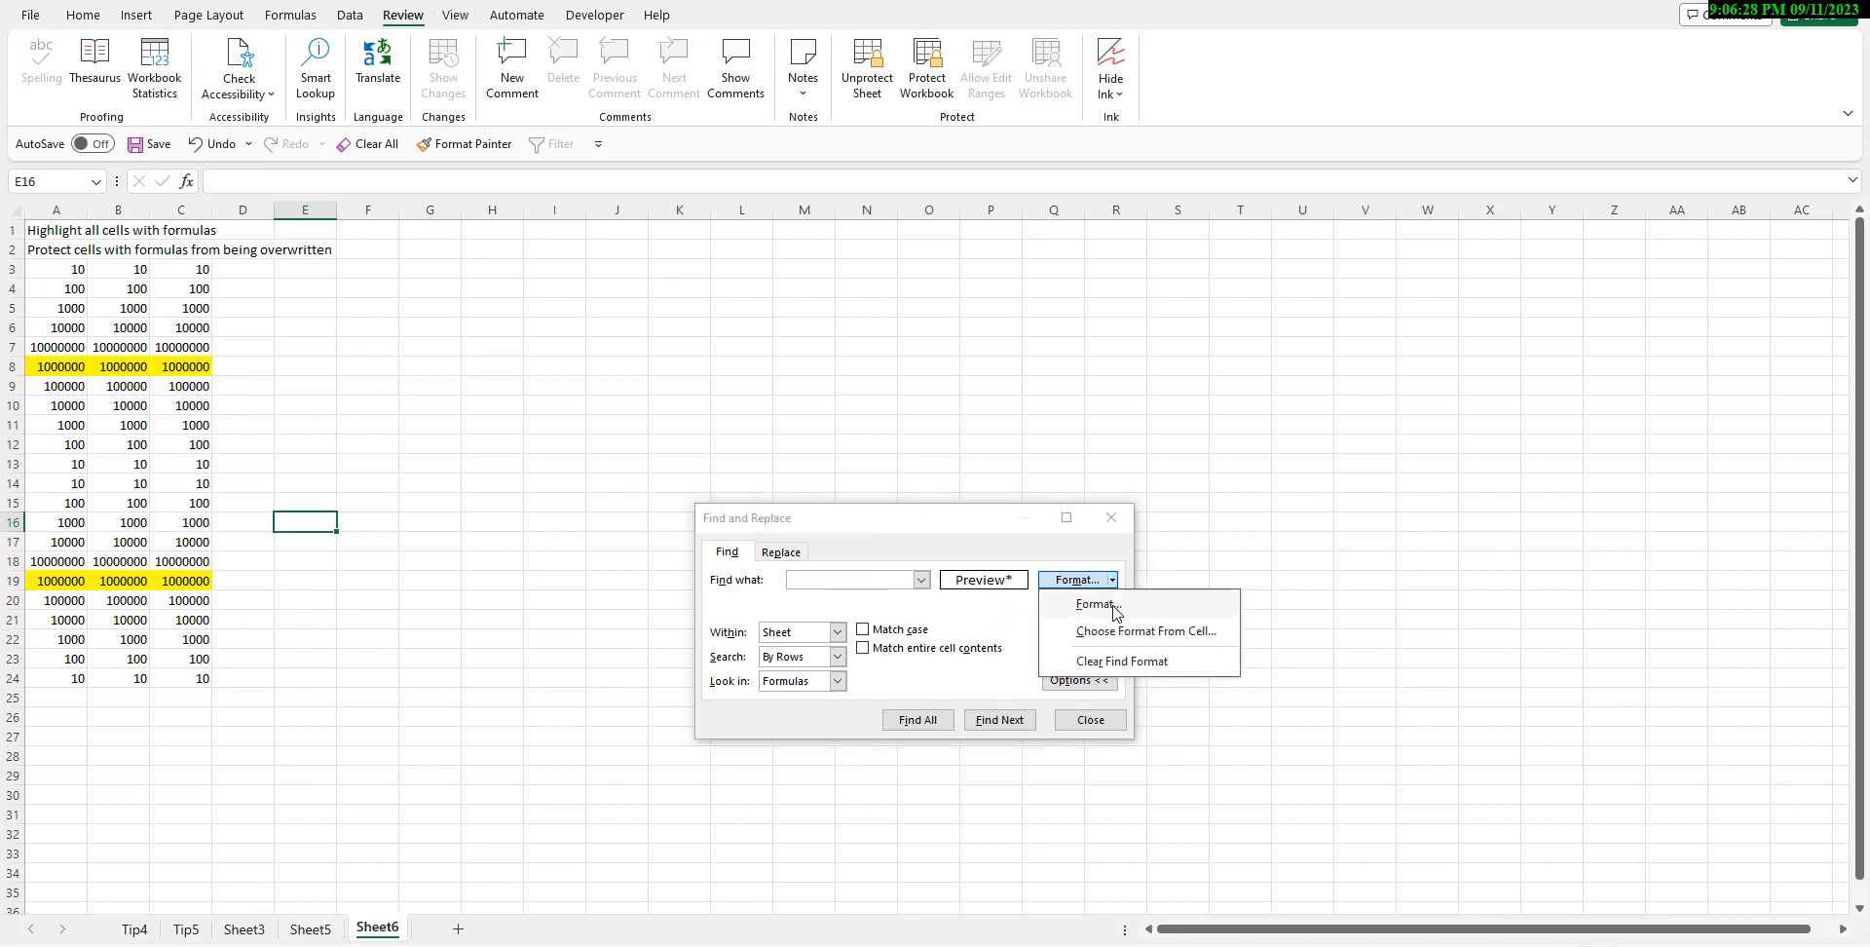
click(1115, 607)
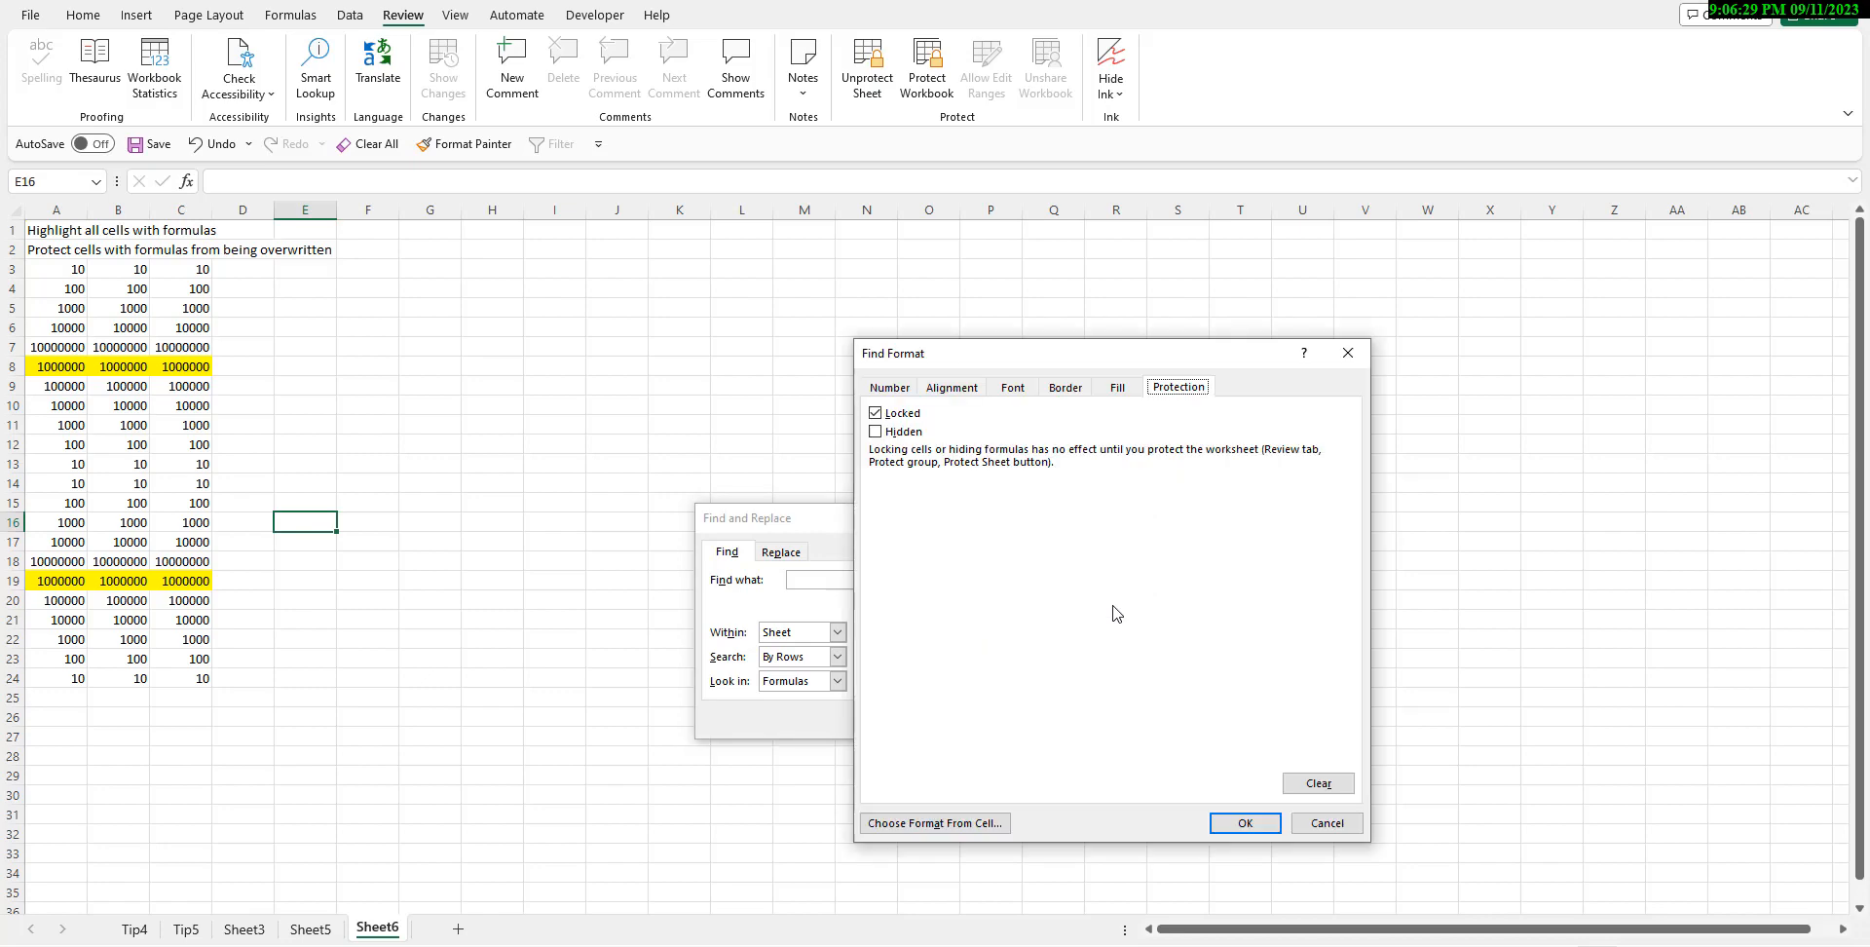
click(1130, 388)
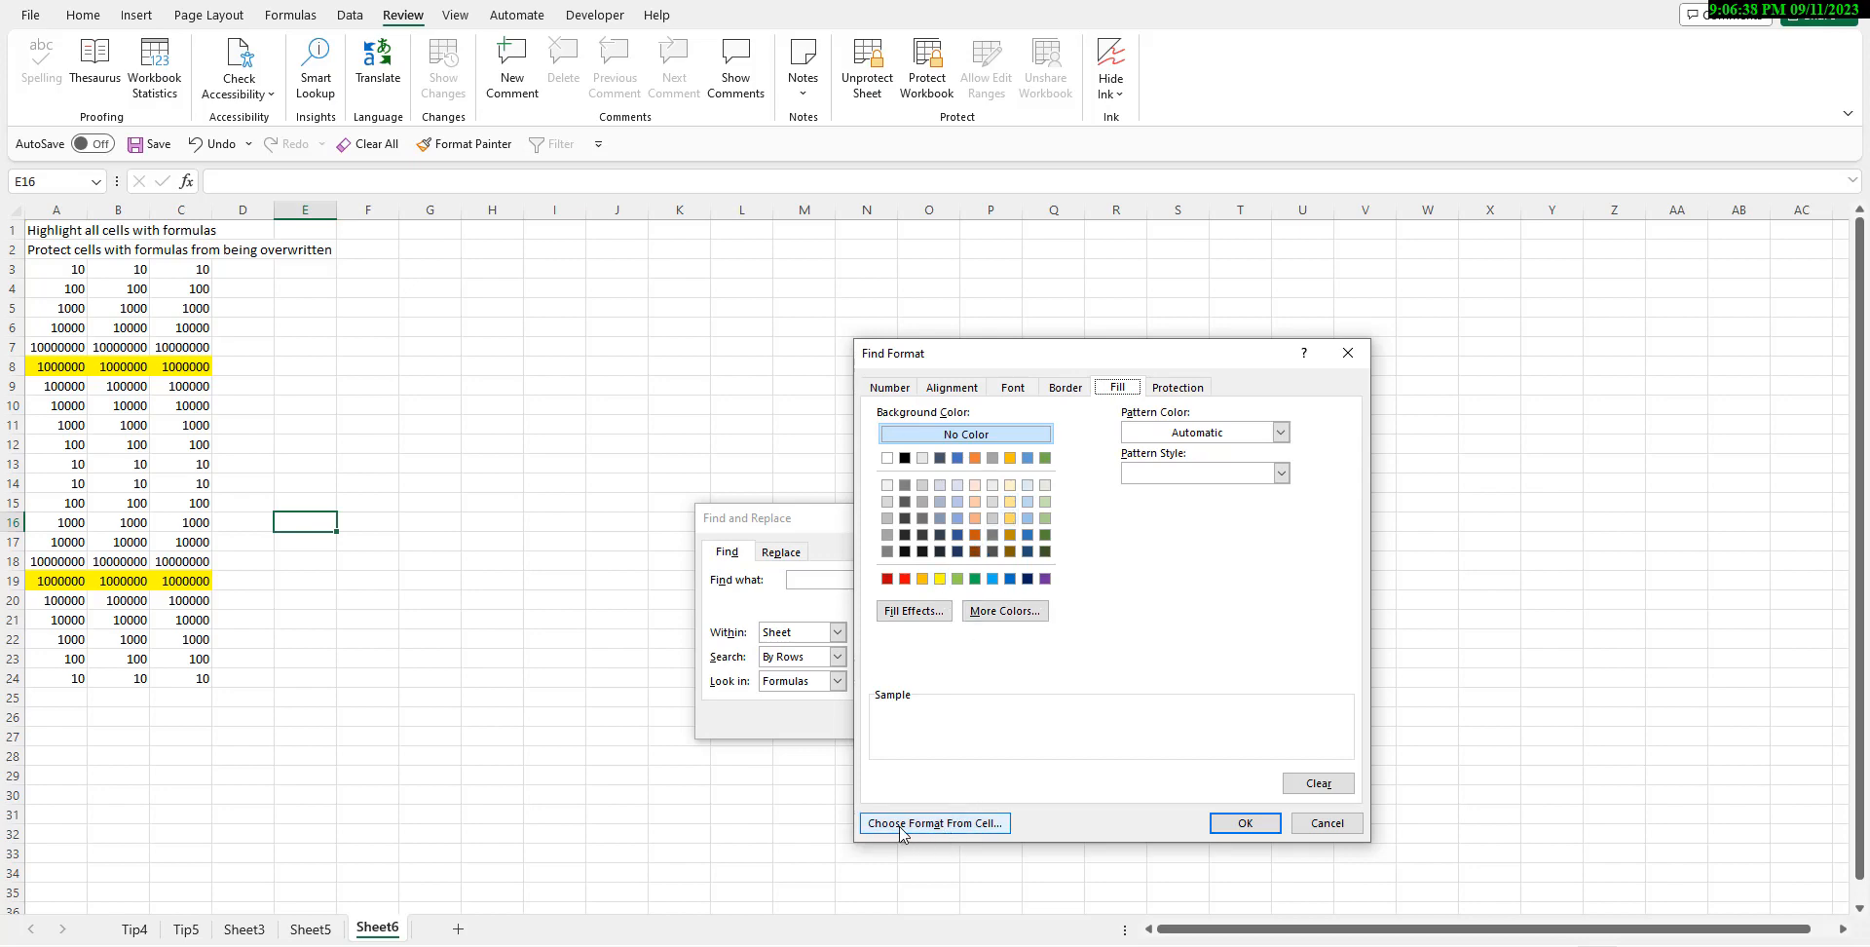
click(933, 824)
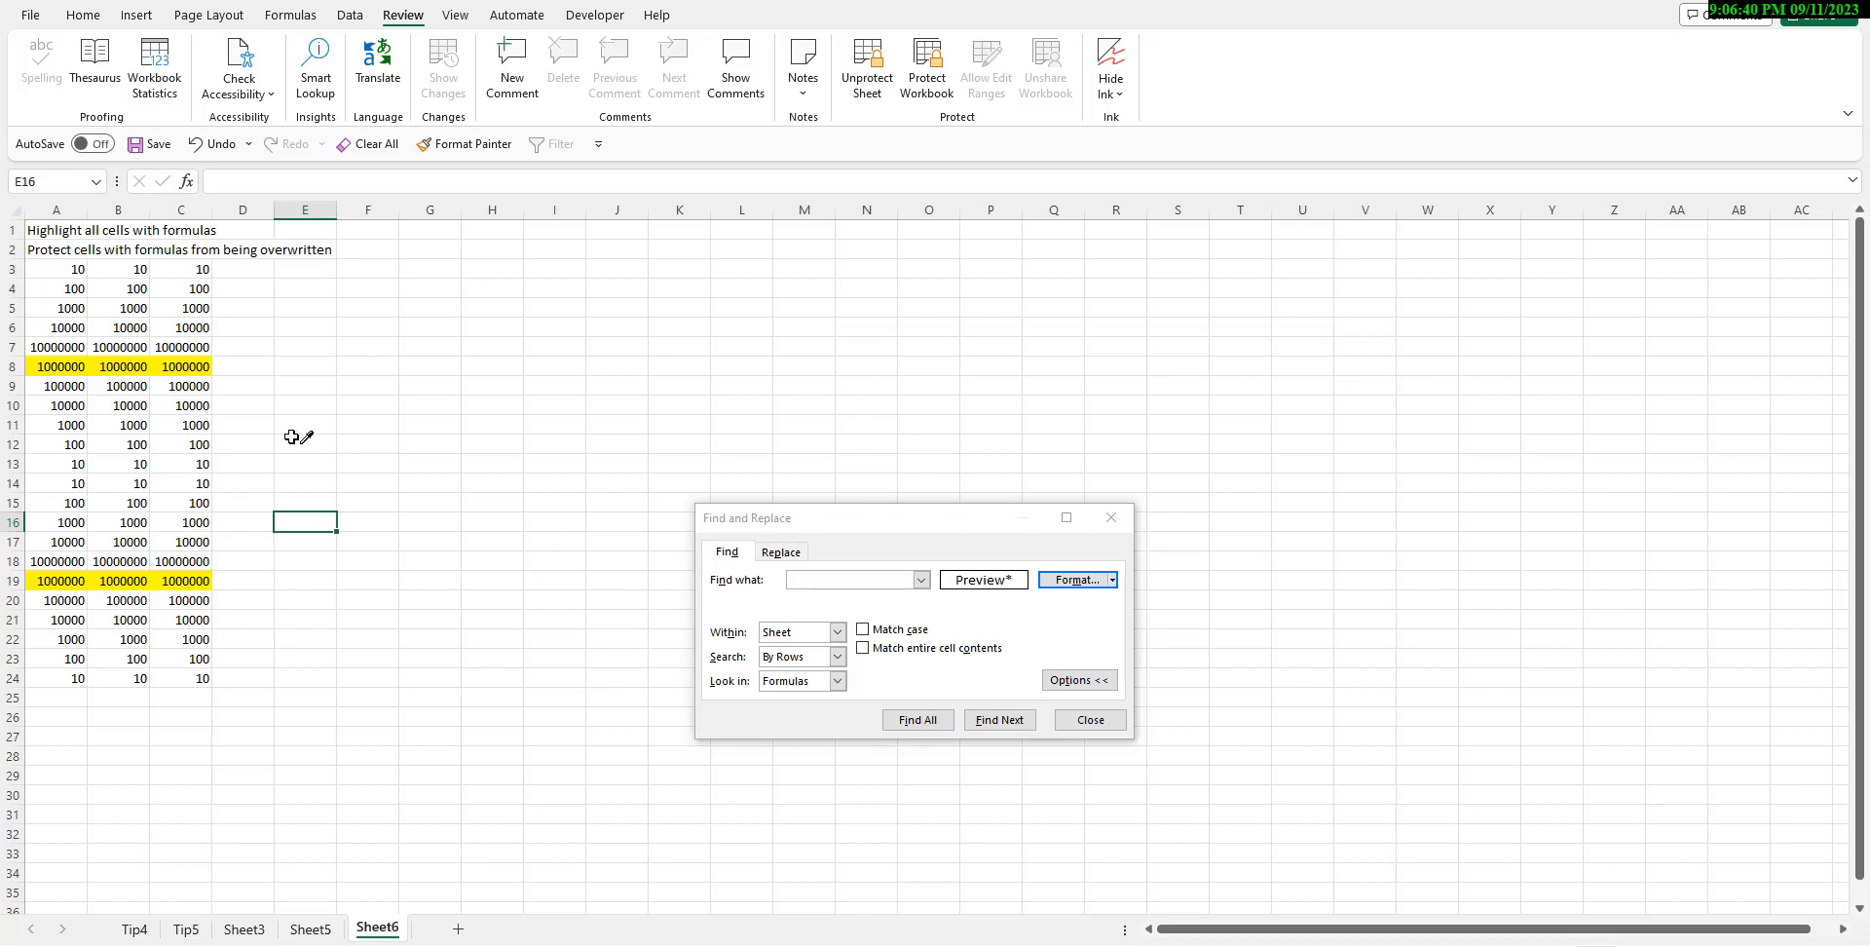
click(193, 363)
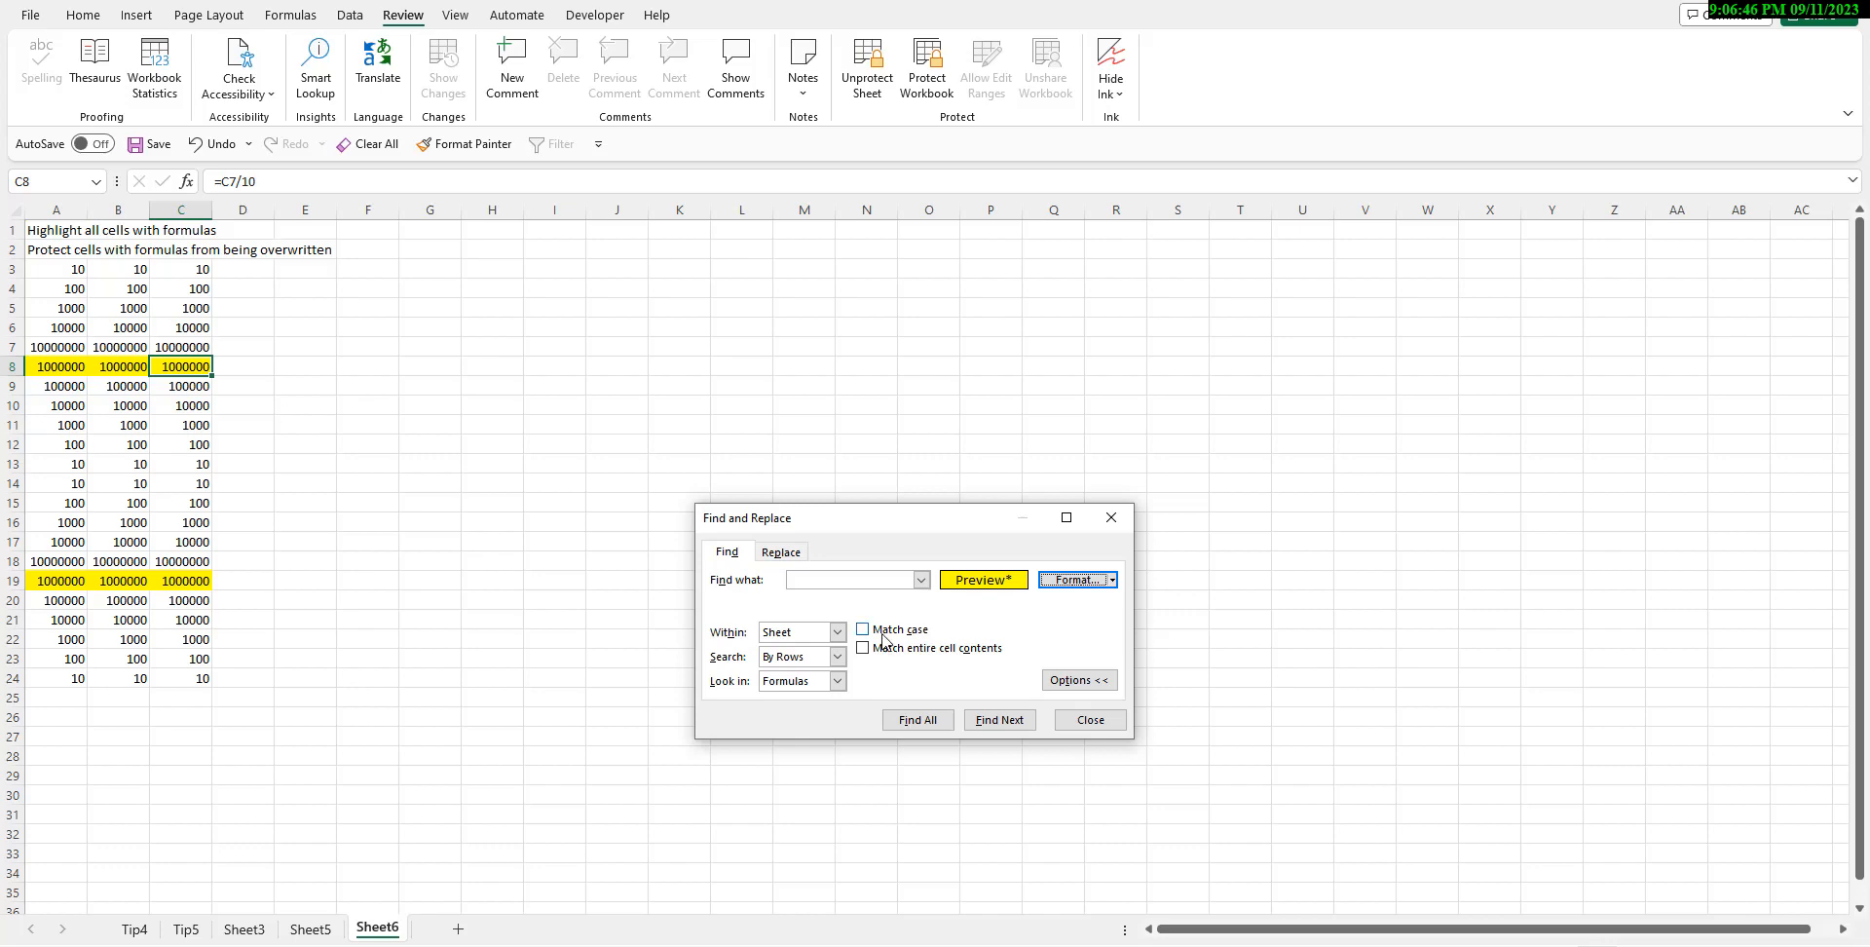
click(910, 723)
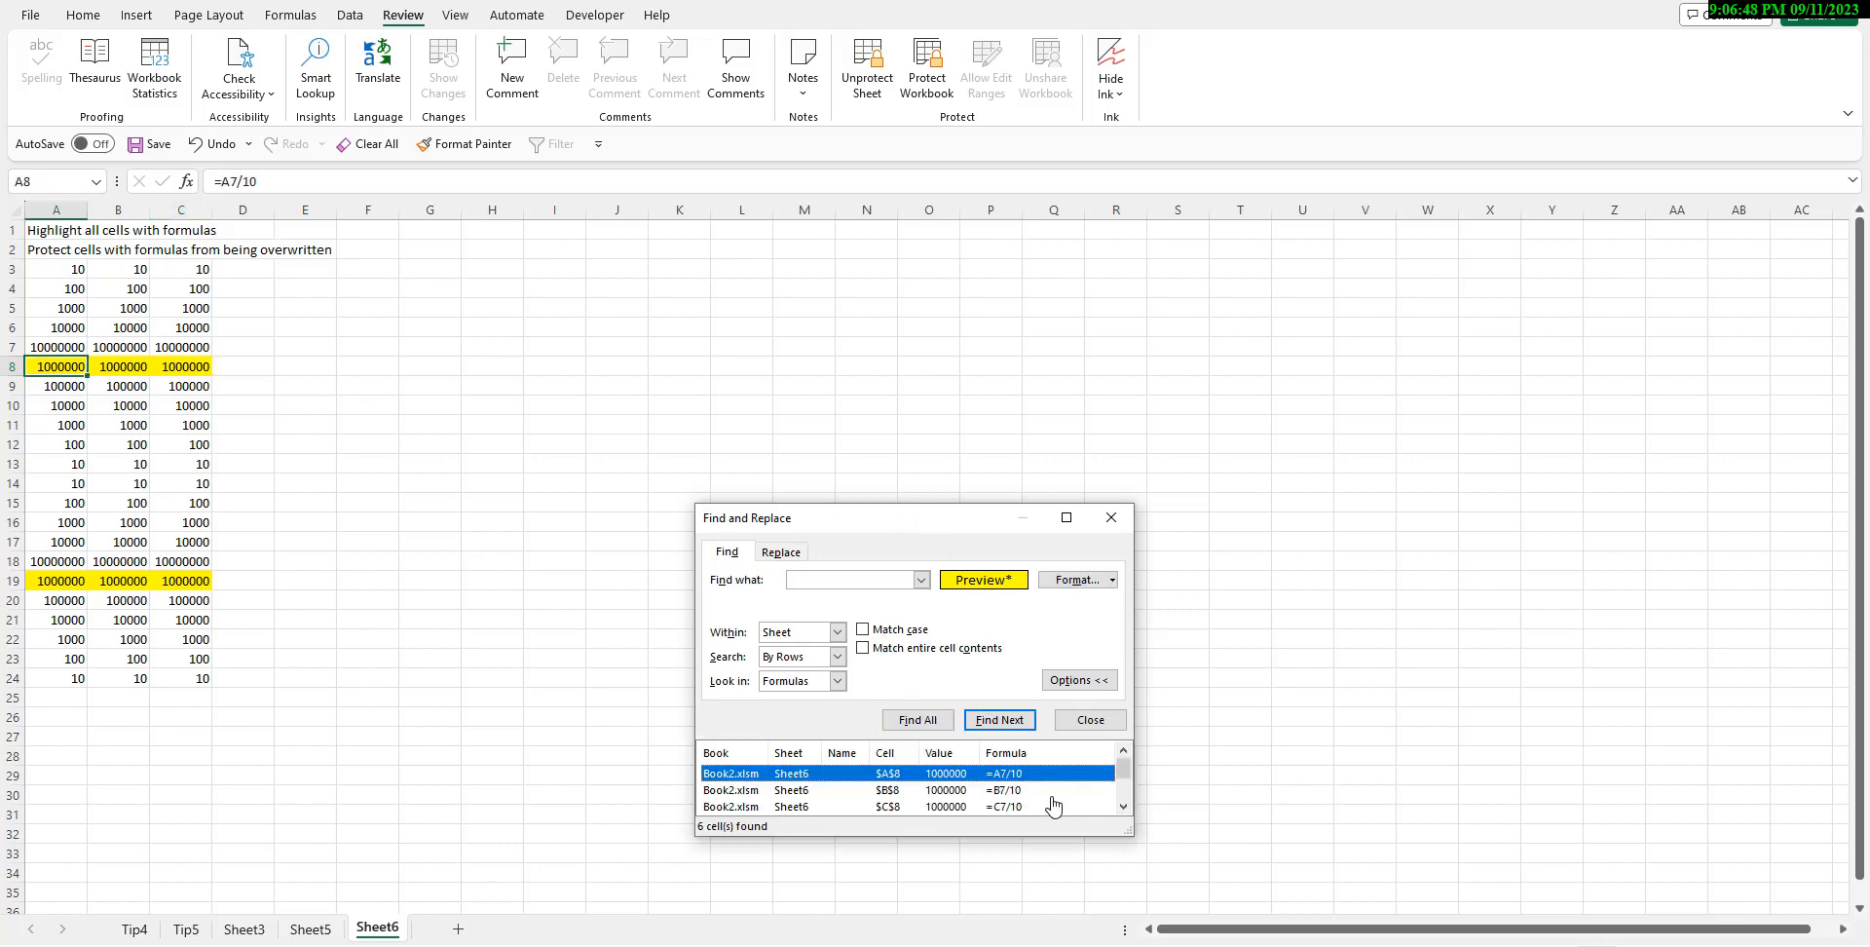
- Select all the yellow formula cells through the search results and close the search
drag(1124, 818, 1379, 942)
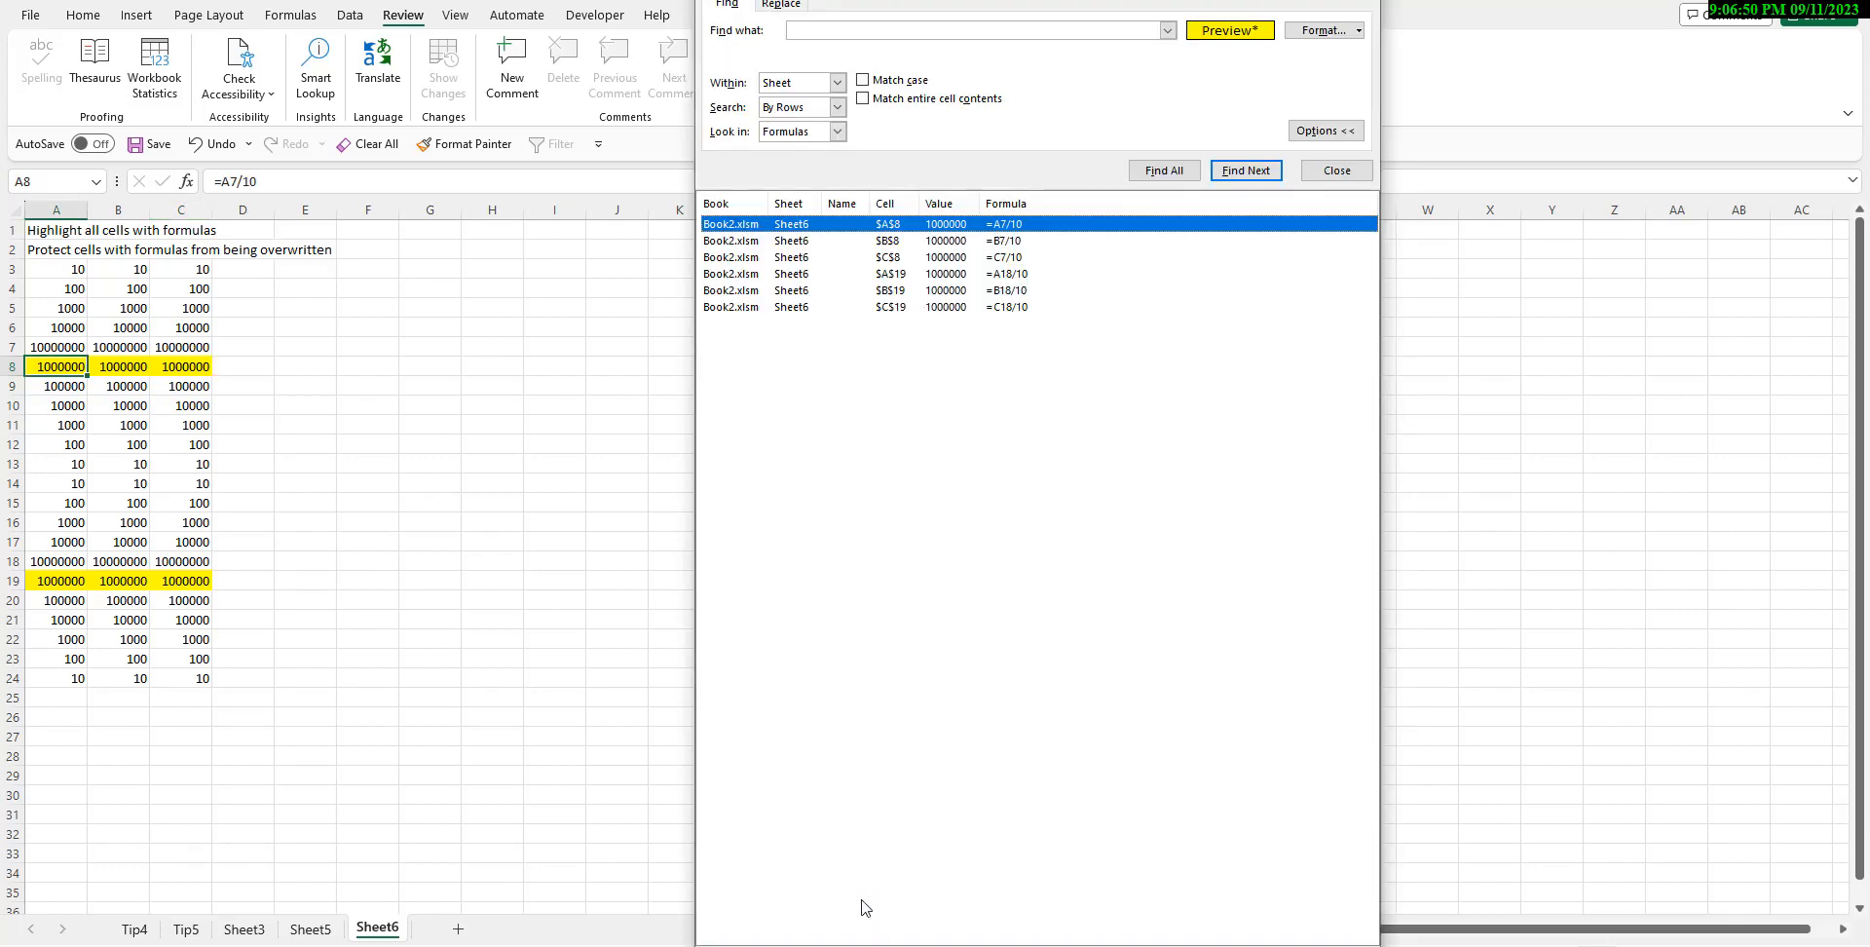
drag(825, 308, 730, 230)
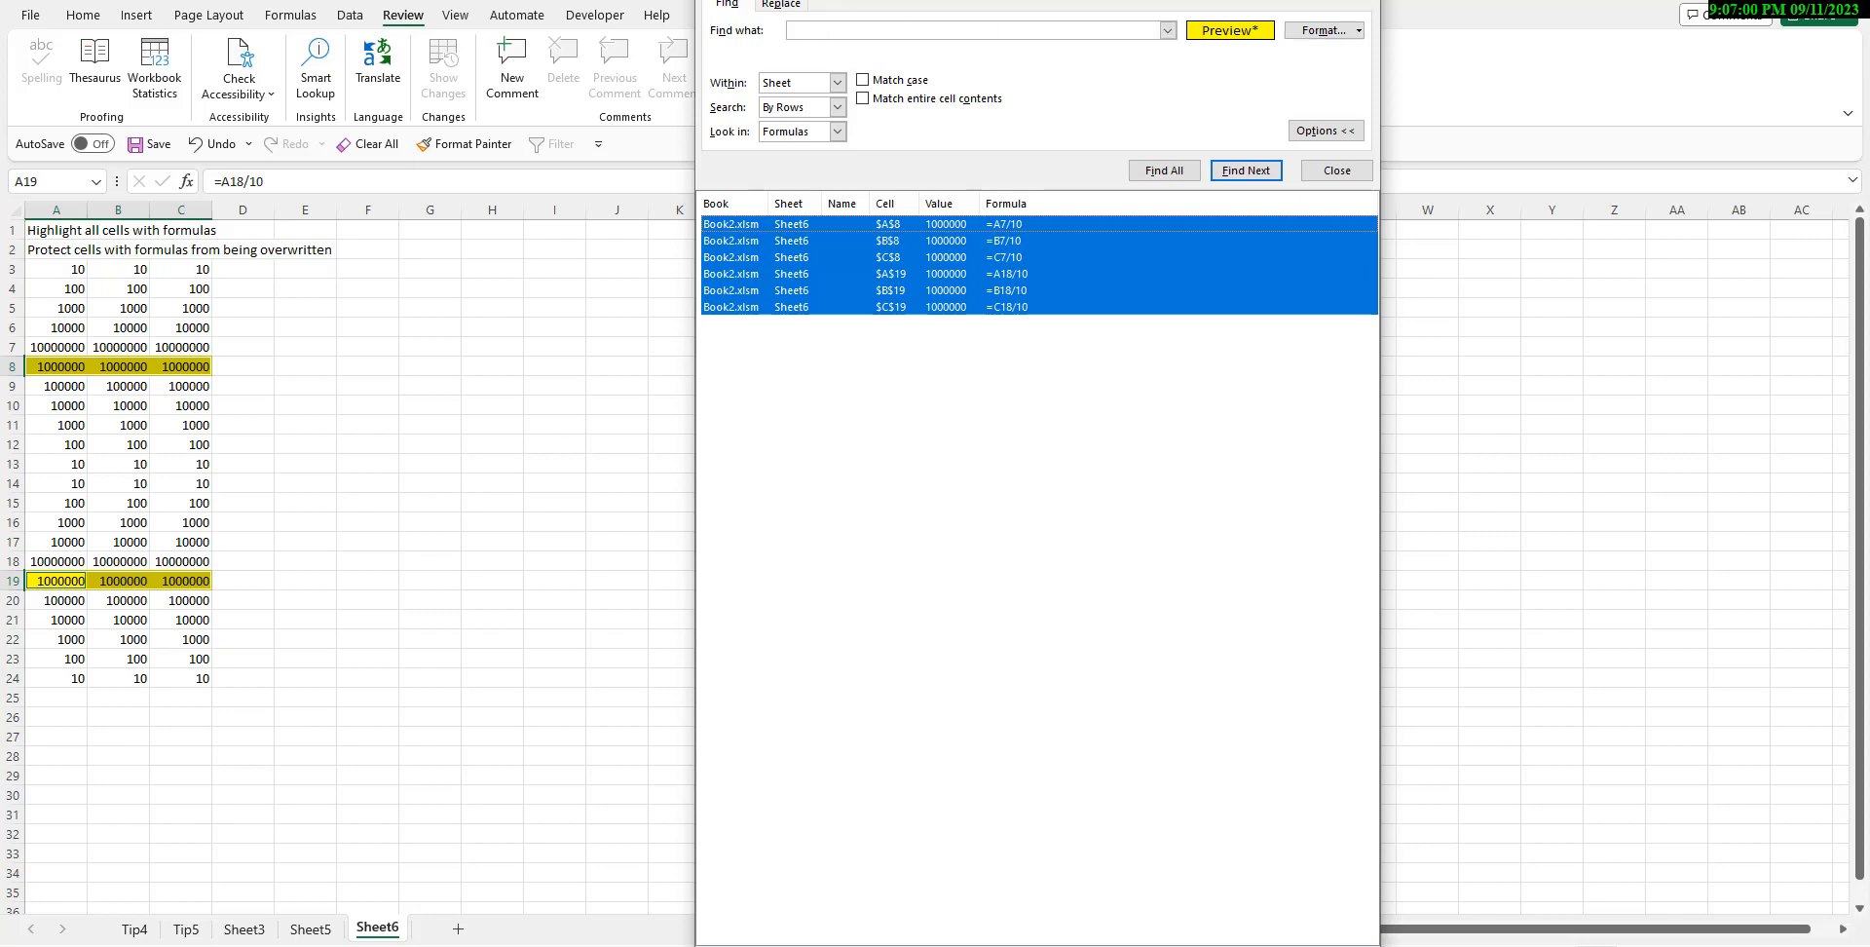
key(Escape)
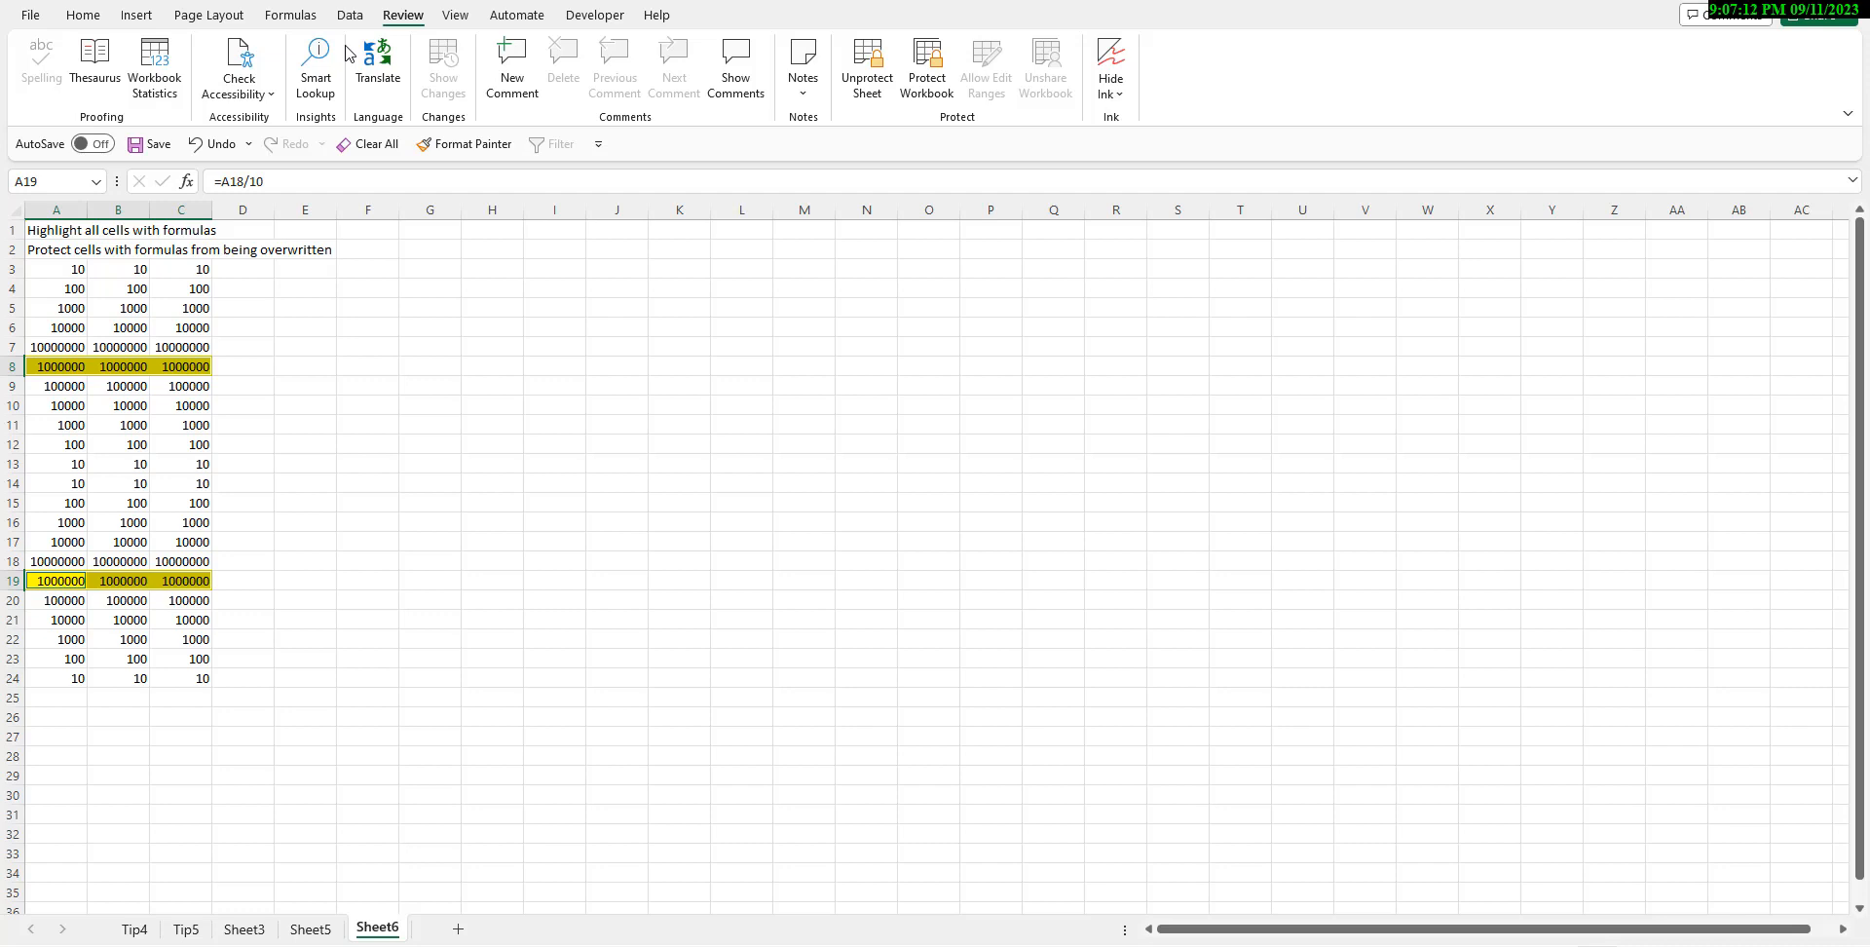
- Unprotect the worksheet while keeping the yellow formula cells selected
right_click(151, 366)
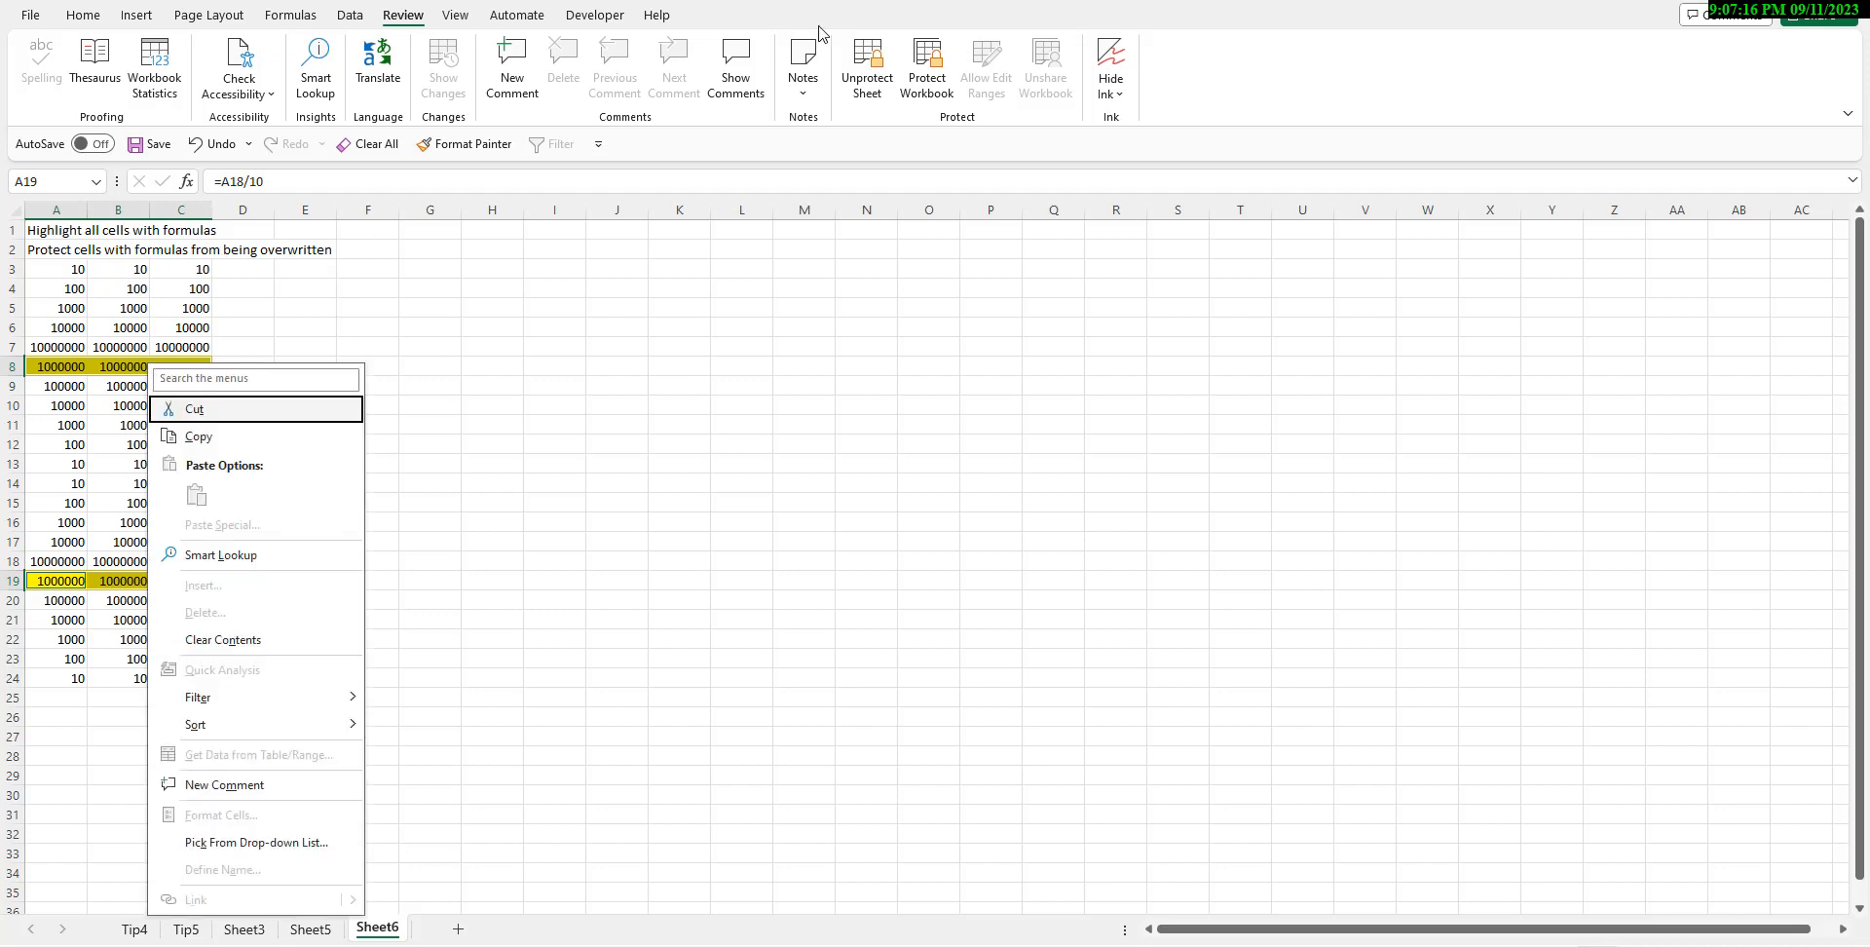
click(874, 12)
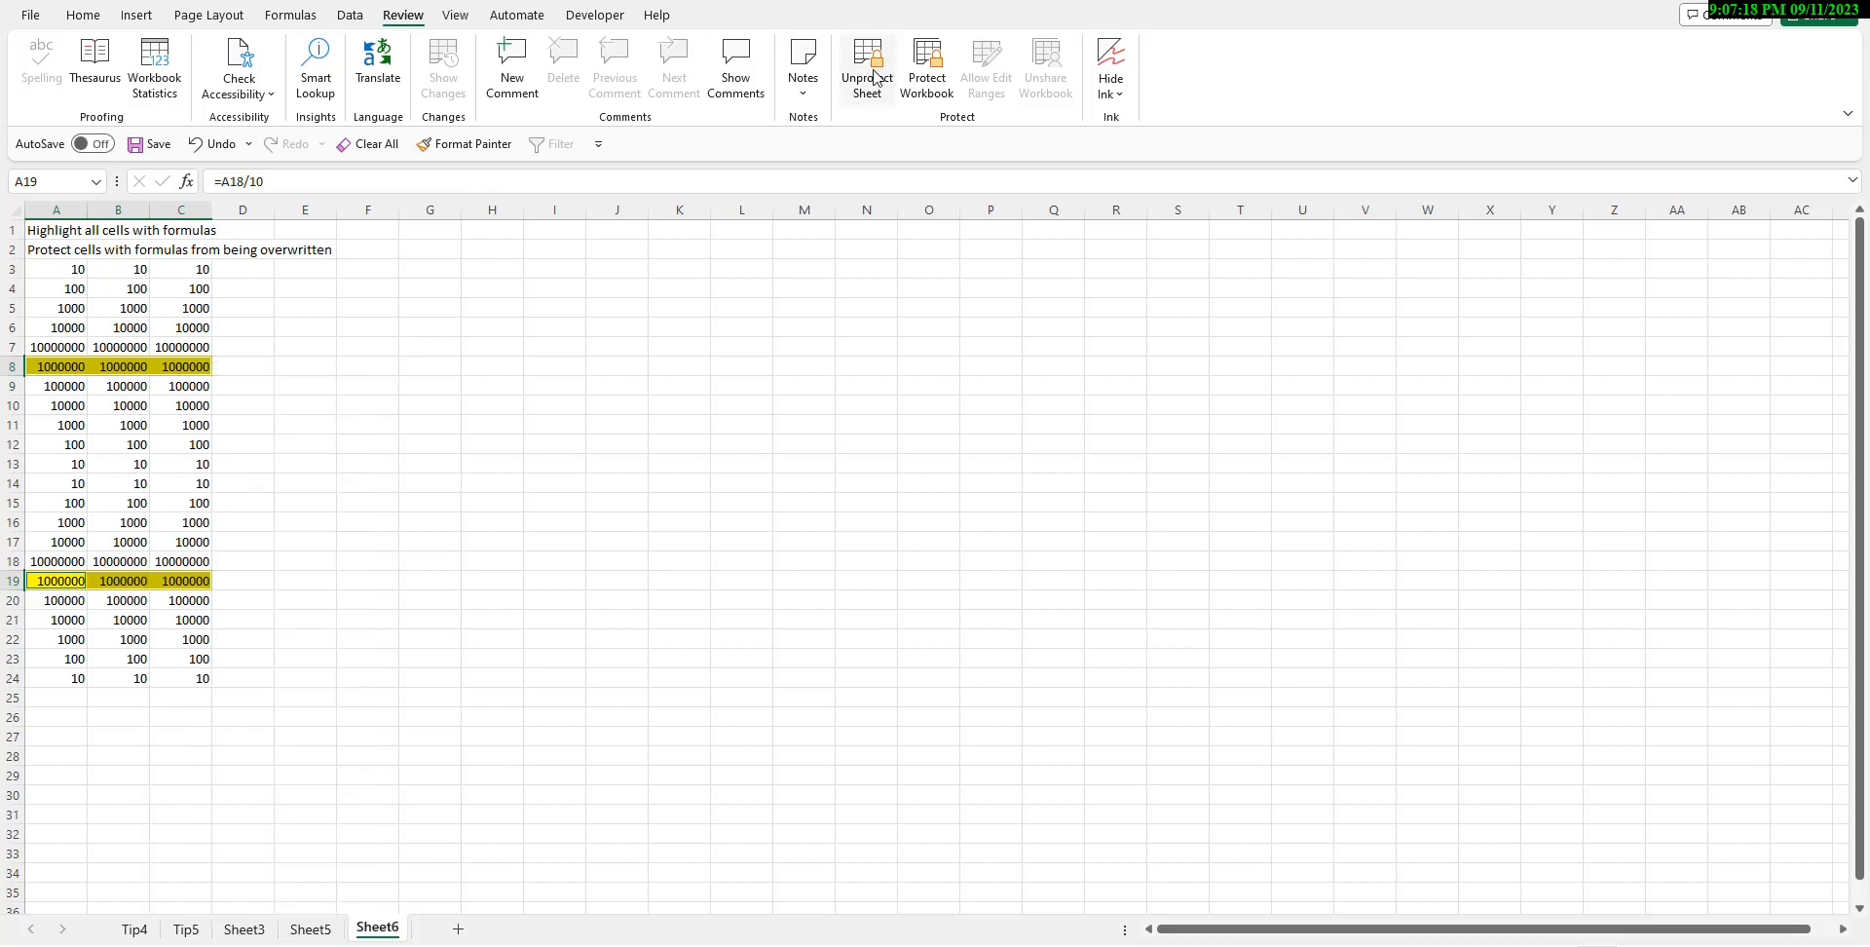
click(875, 74)
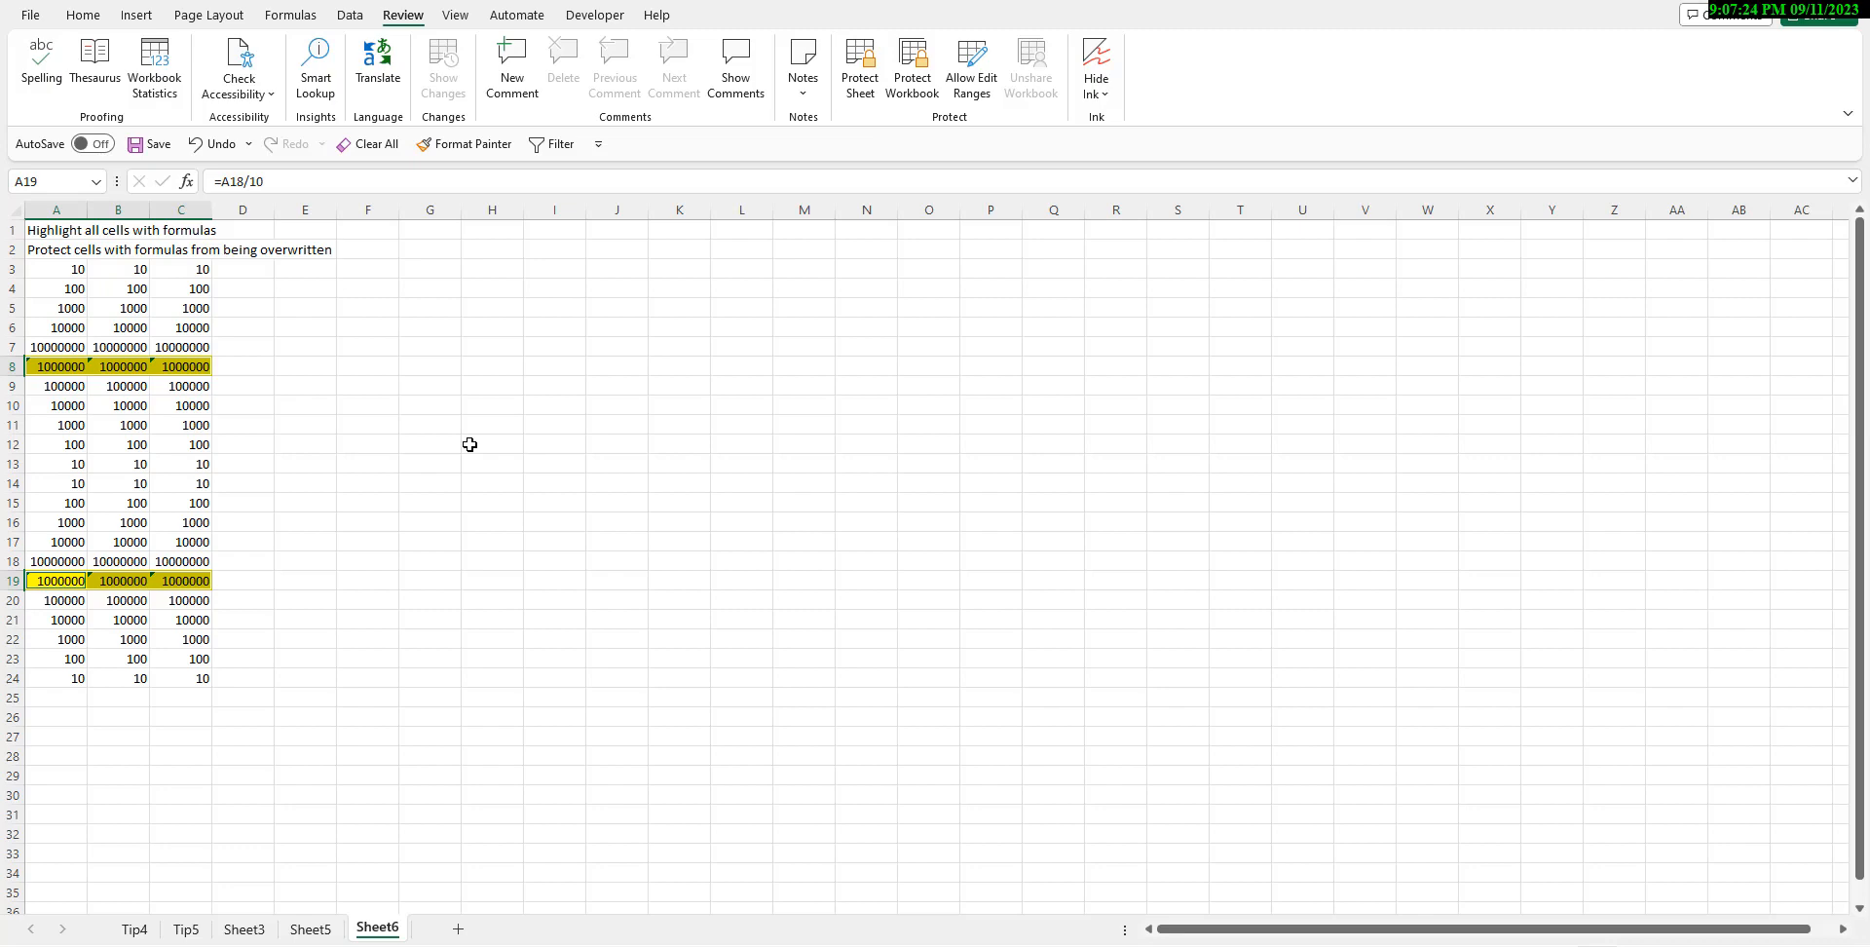
- Set the selected formula cells to Locked and protect the worksheet with the default permissions and no password
key(ctrl+1)
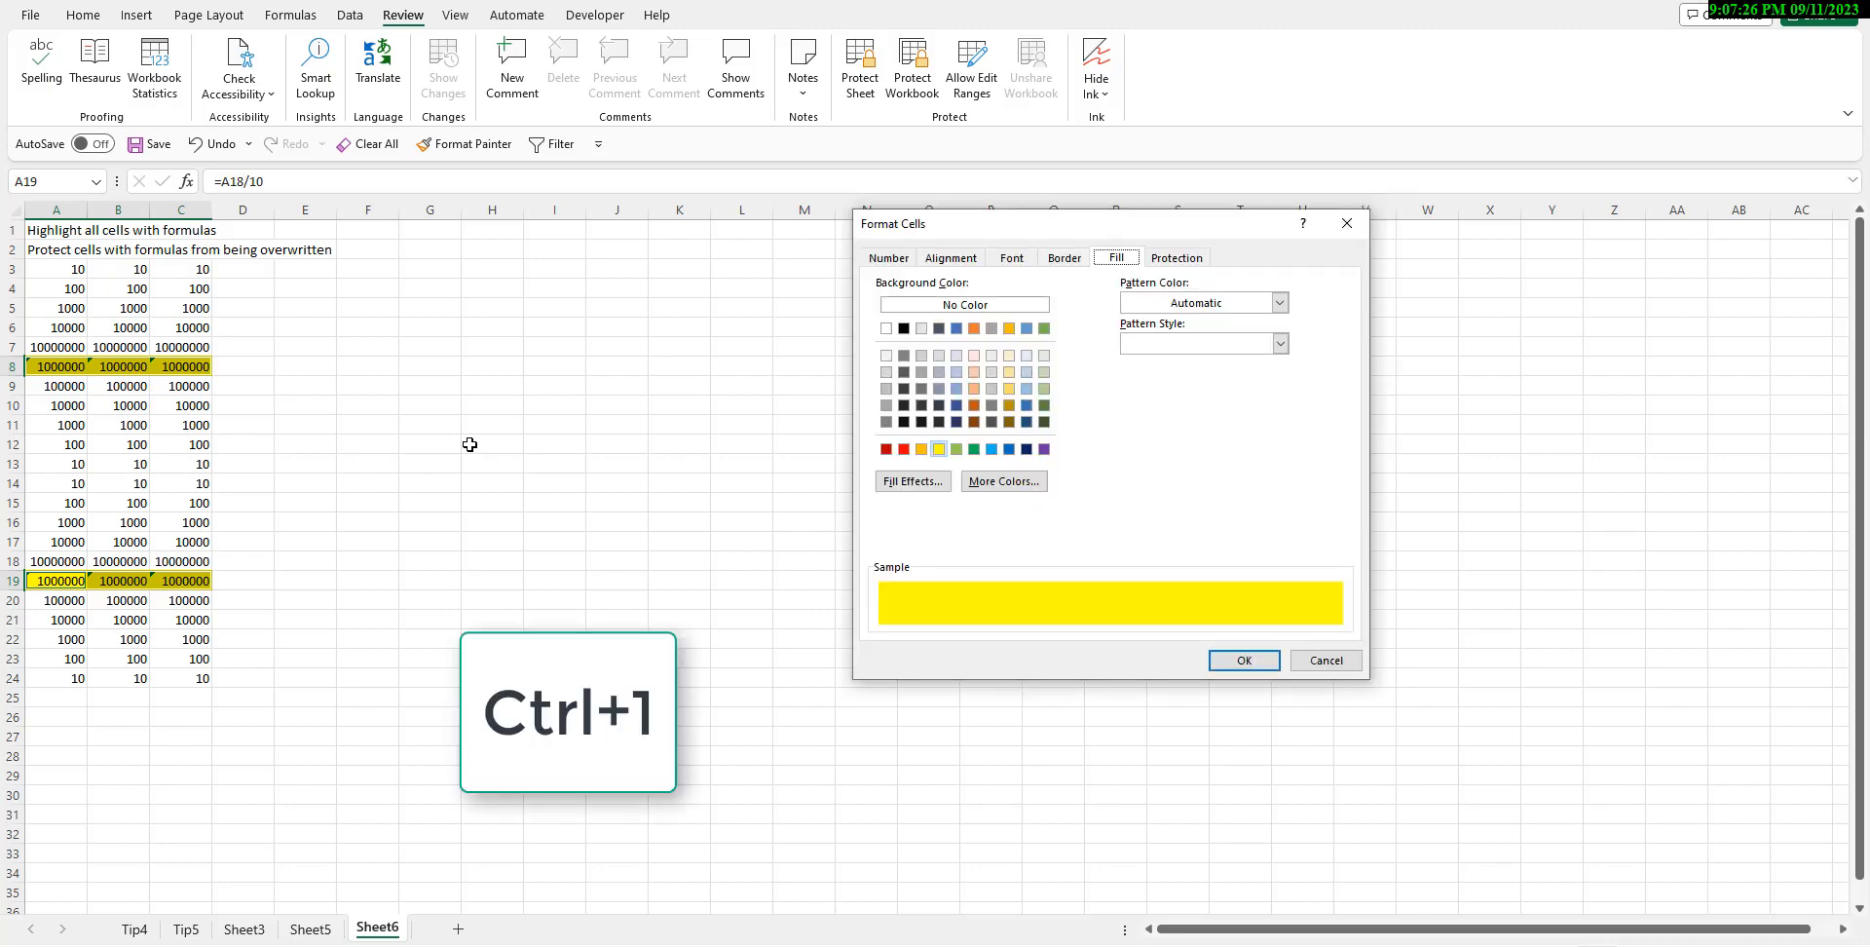
click(1176, 257)
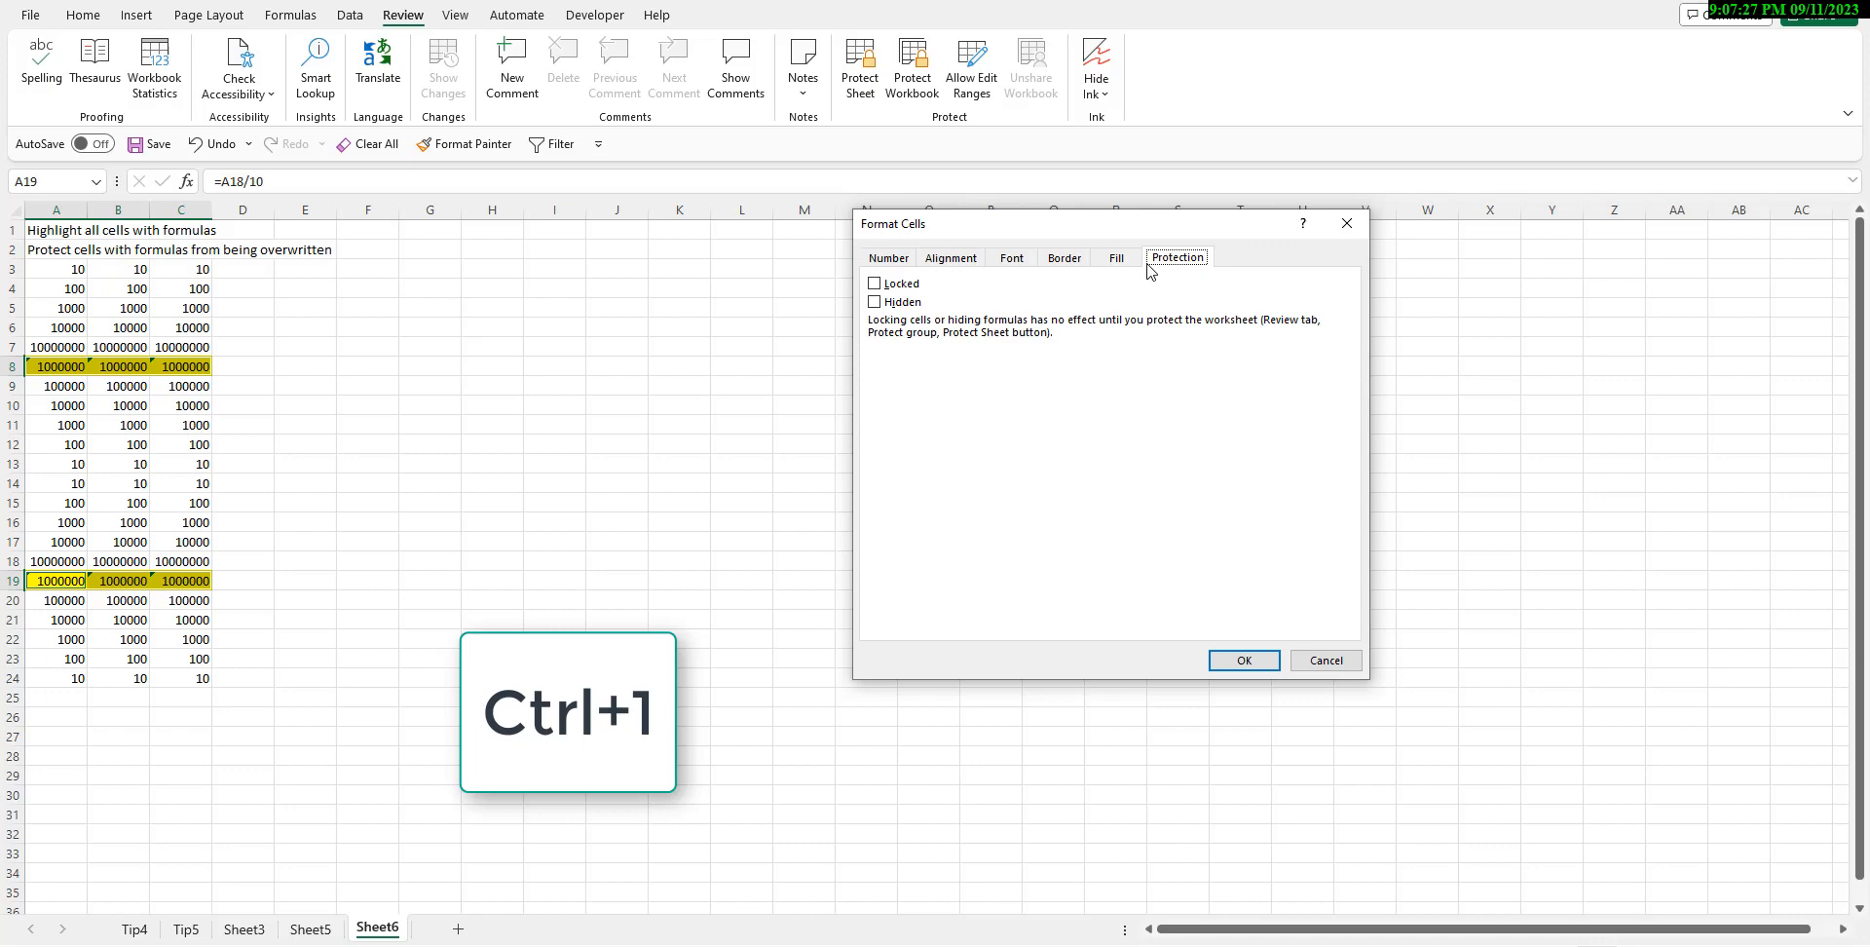
click(874, 286)
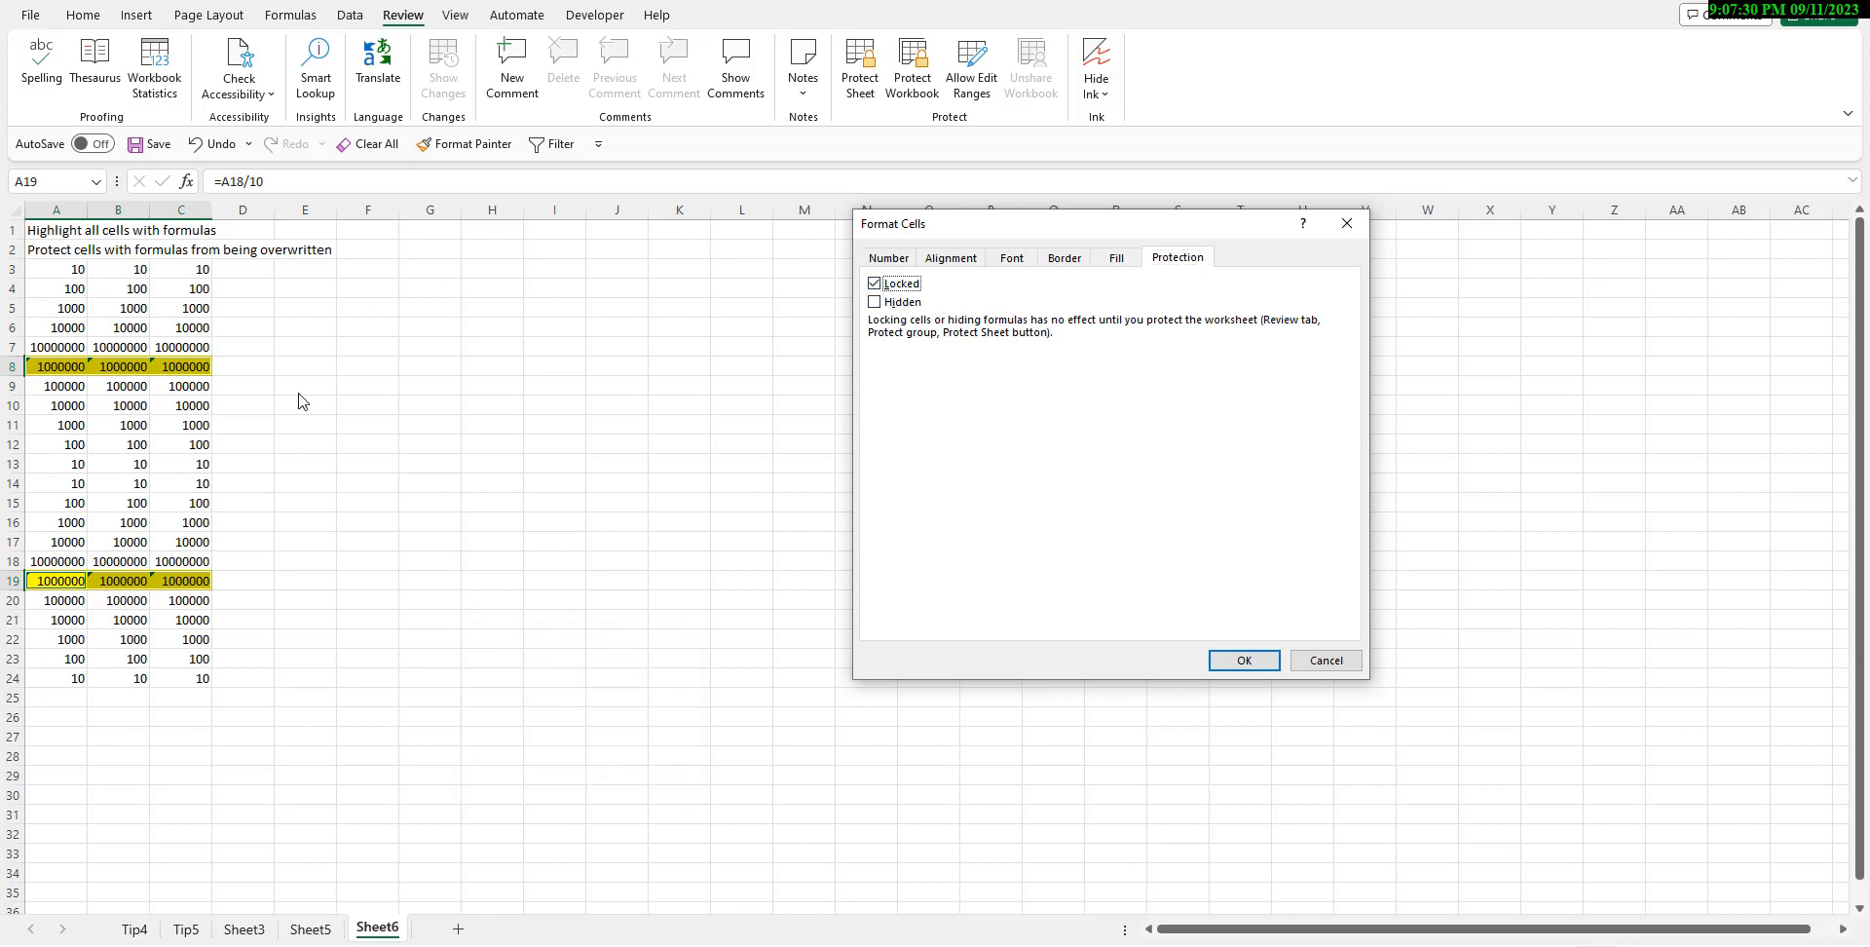
click(1271, 660)
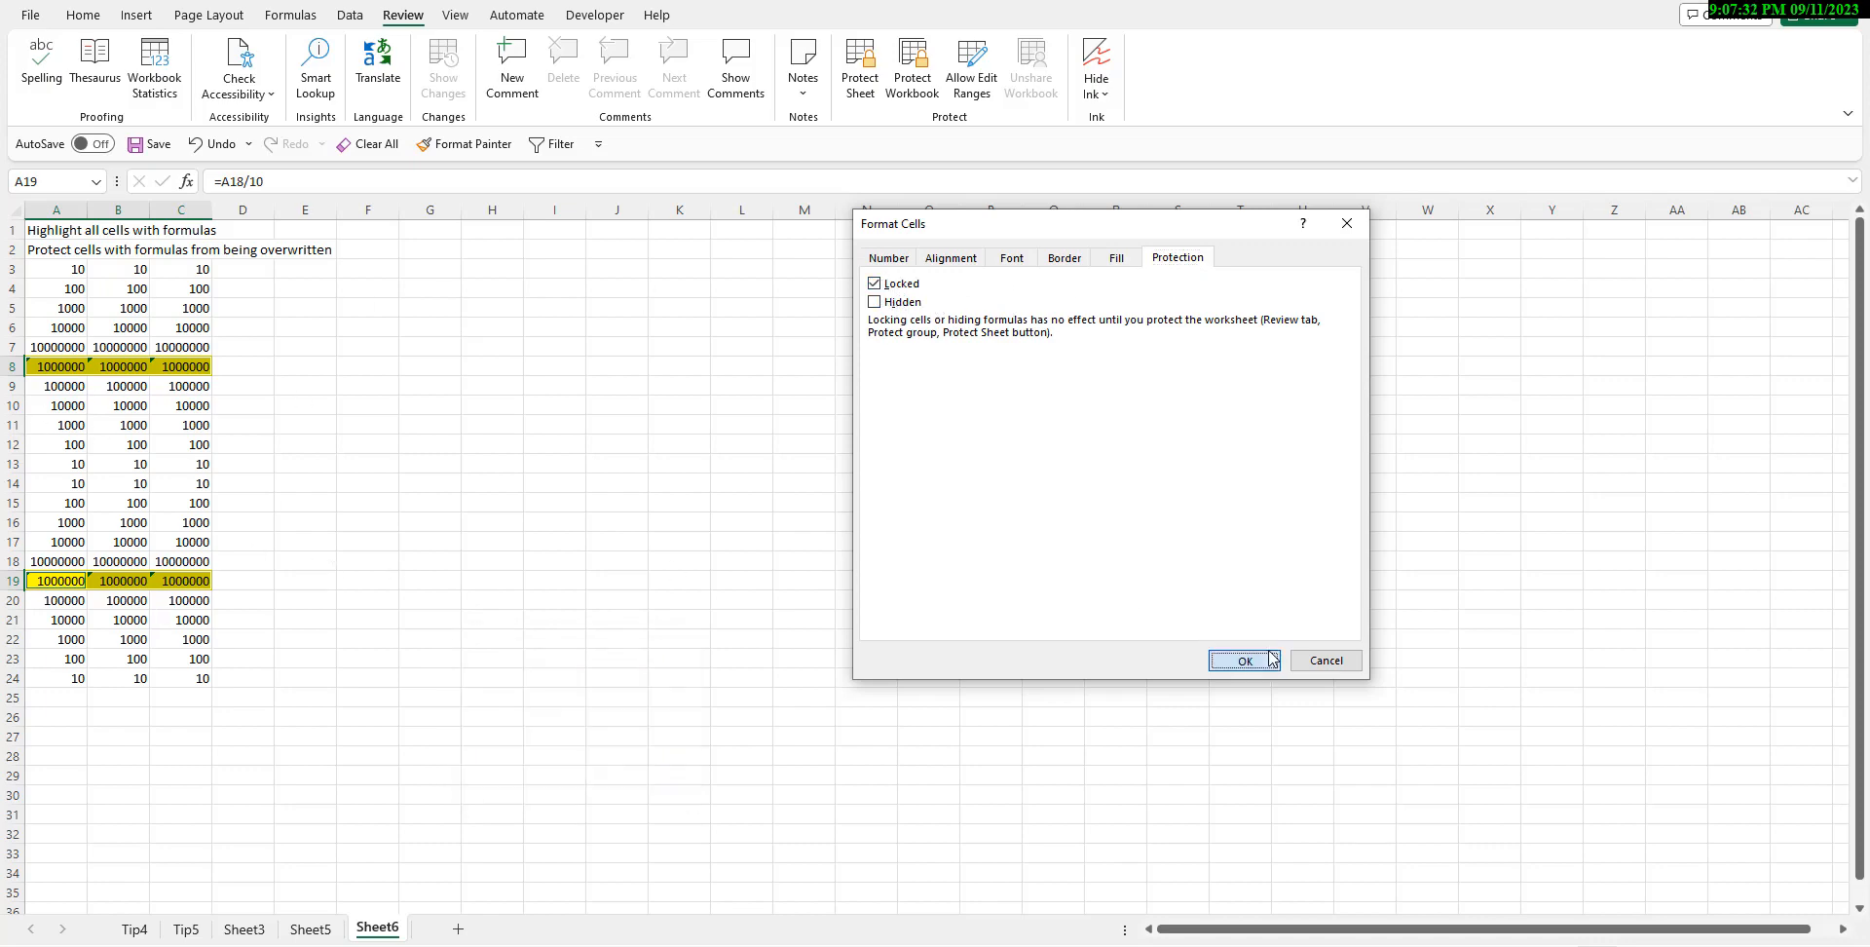
click(863, 68)
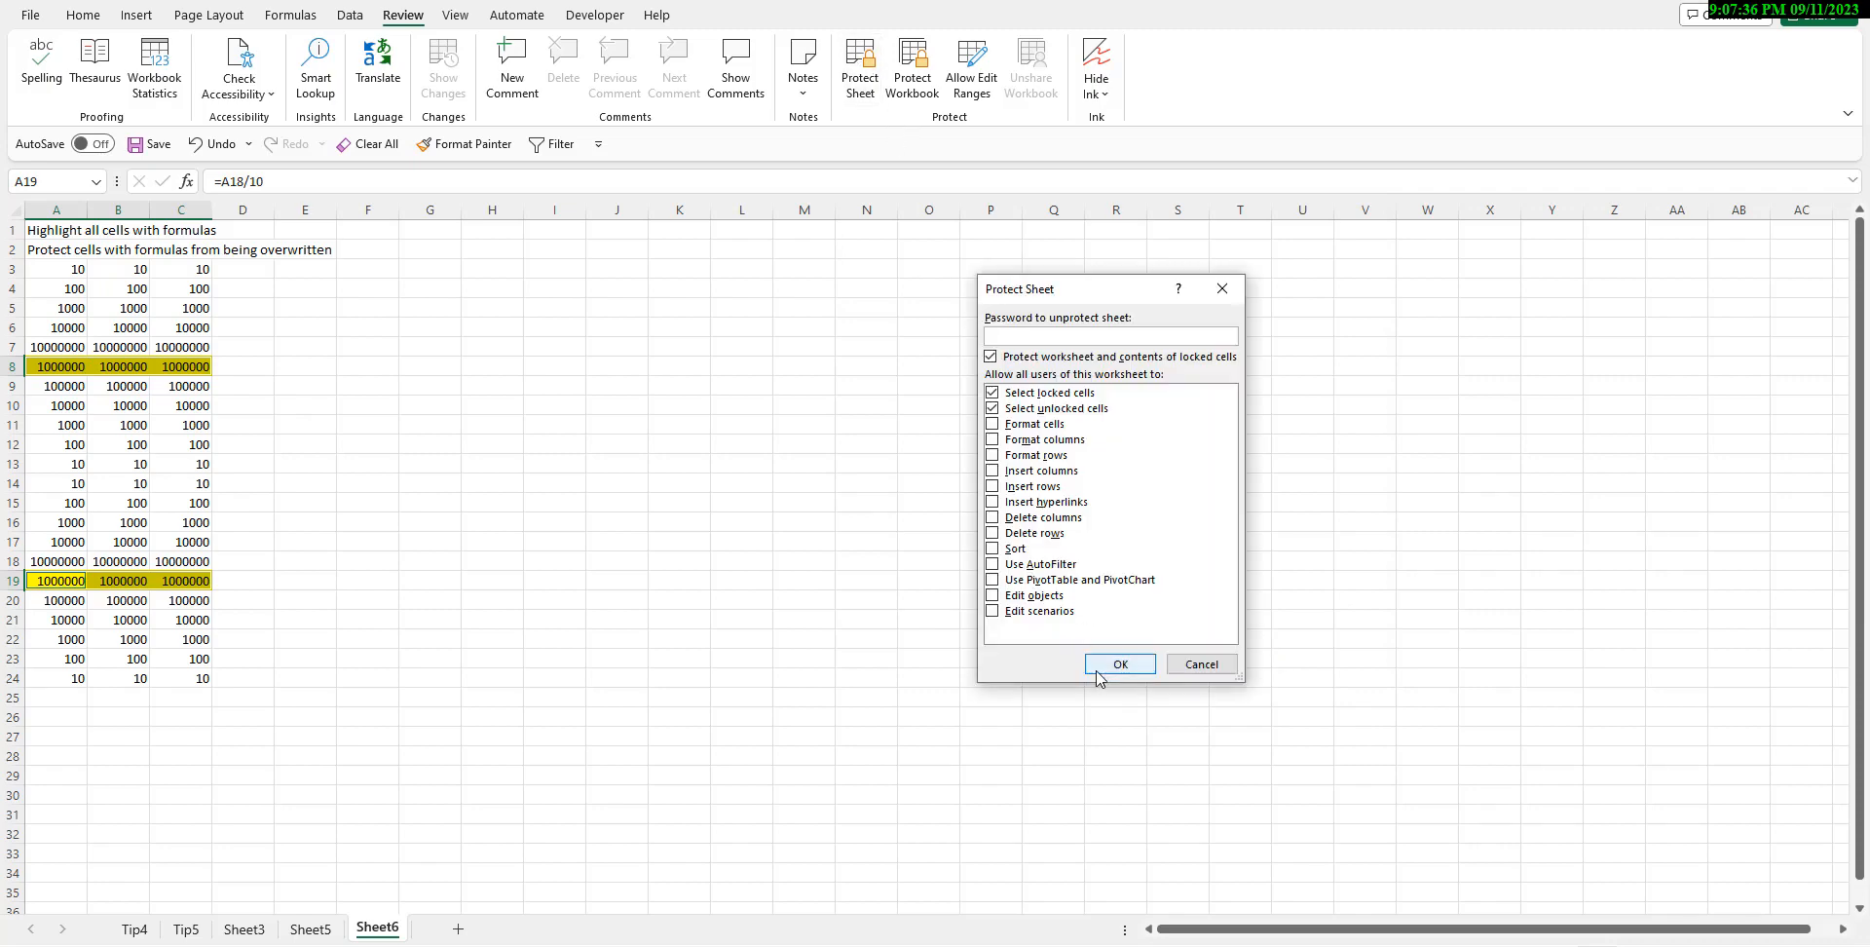
click(1098, 669)
- Enter 987987 in the unlocked cell A10
click(72, 407)
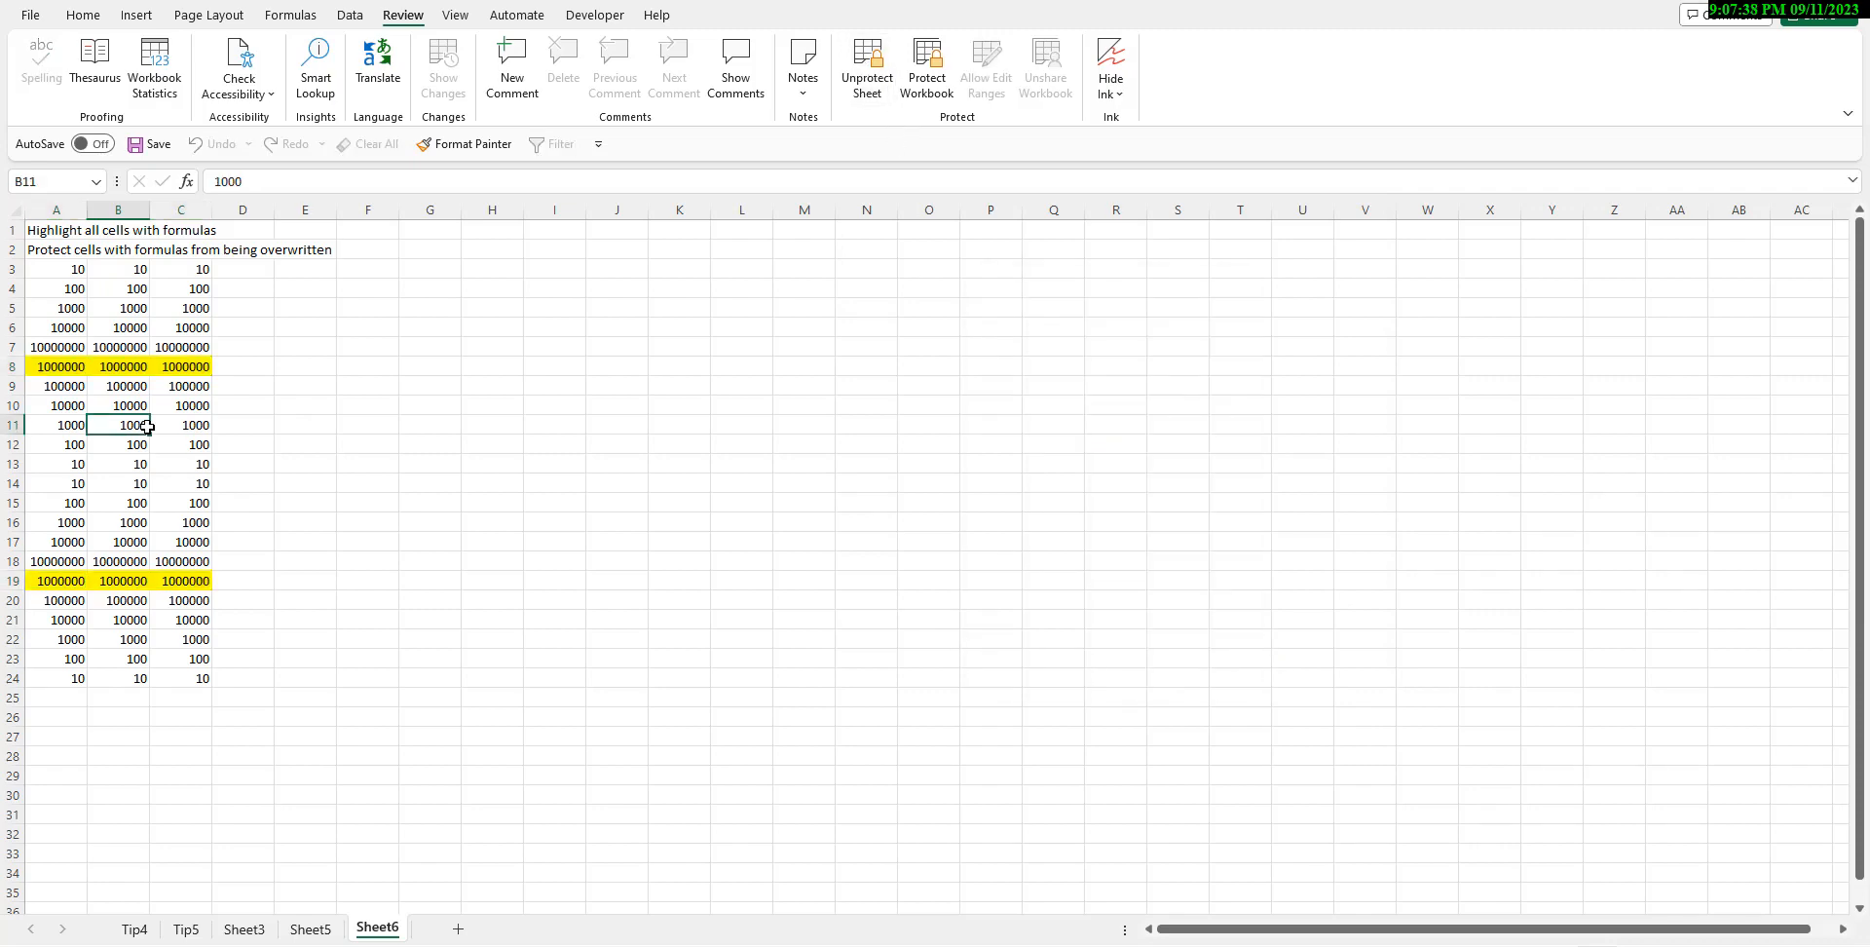
text(987987)
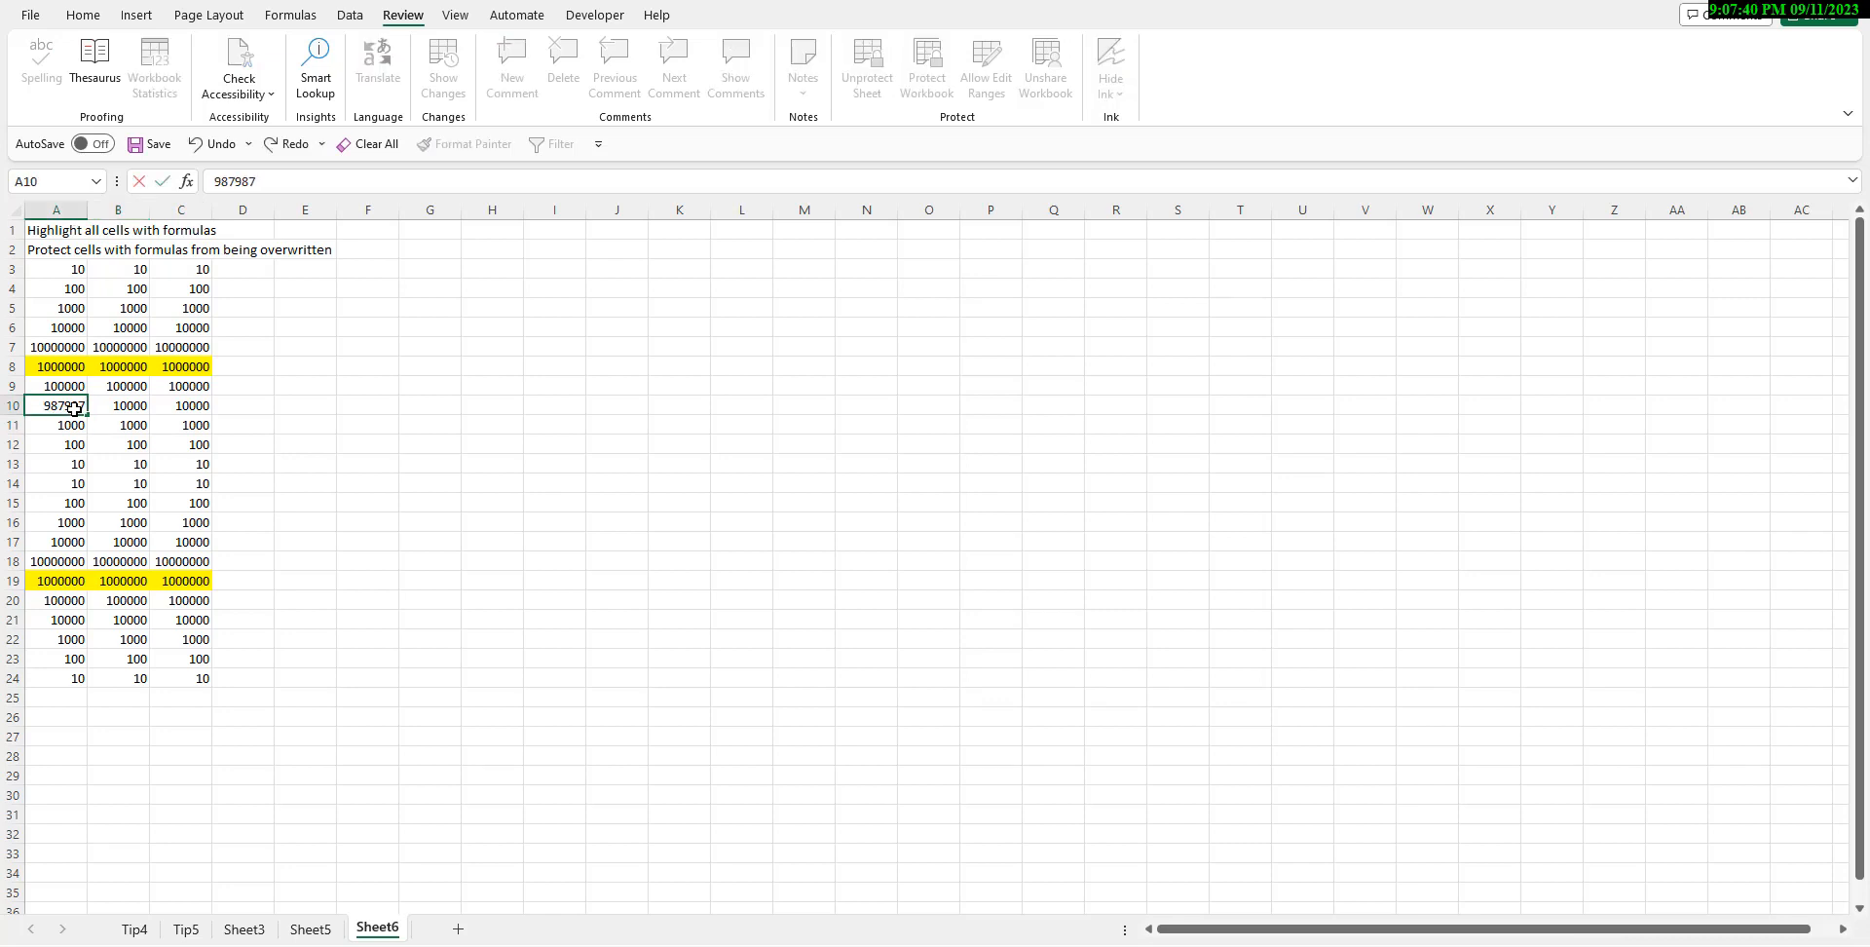
key(Return)
- Try to overwrite the formula in cell A8 with 9
click(74, 408)
key(Up)
key(Up)
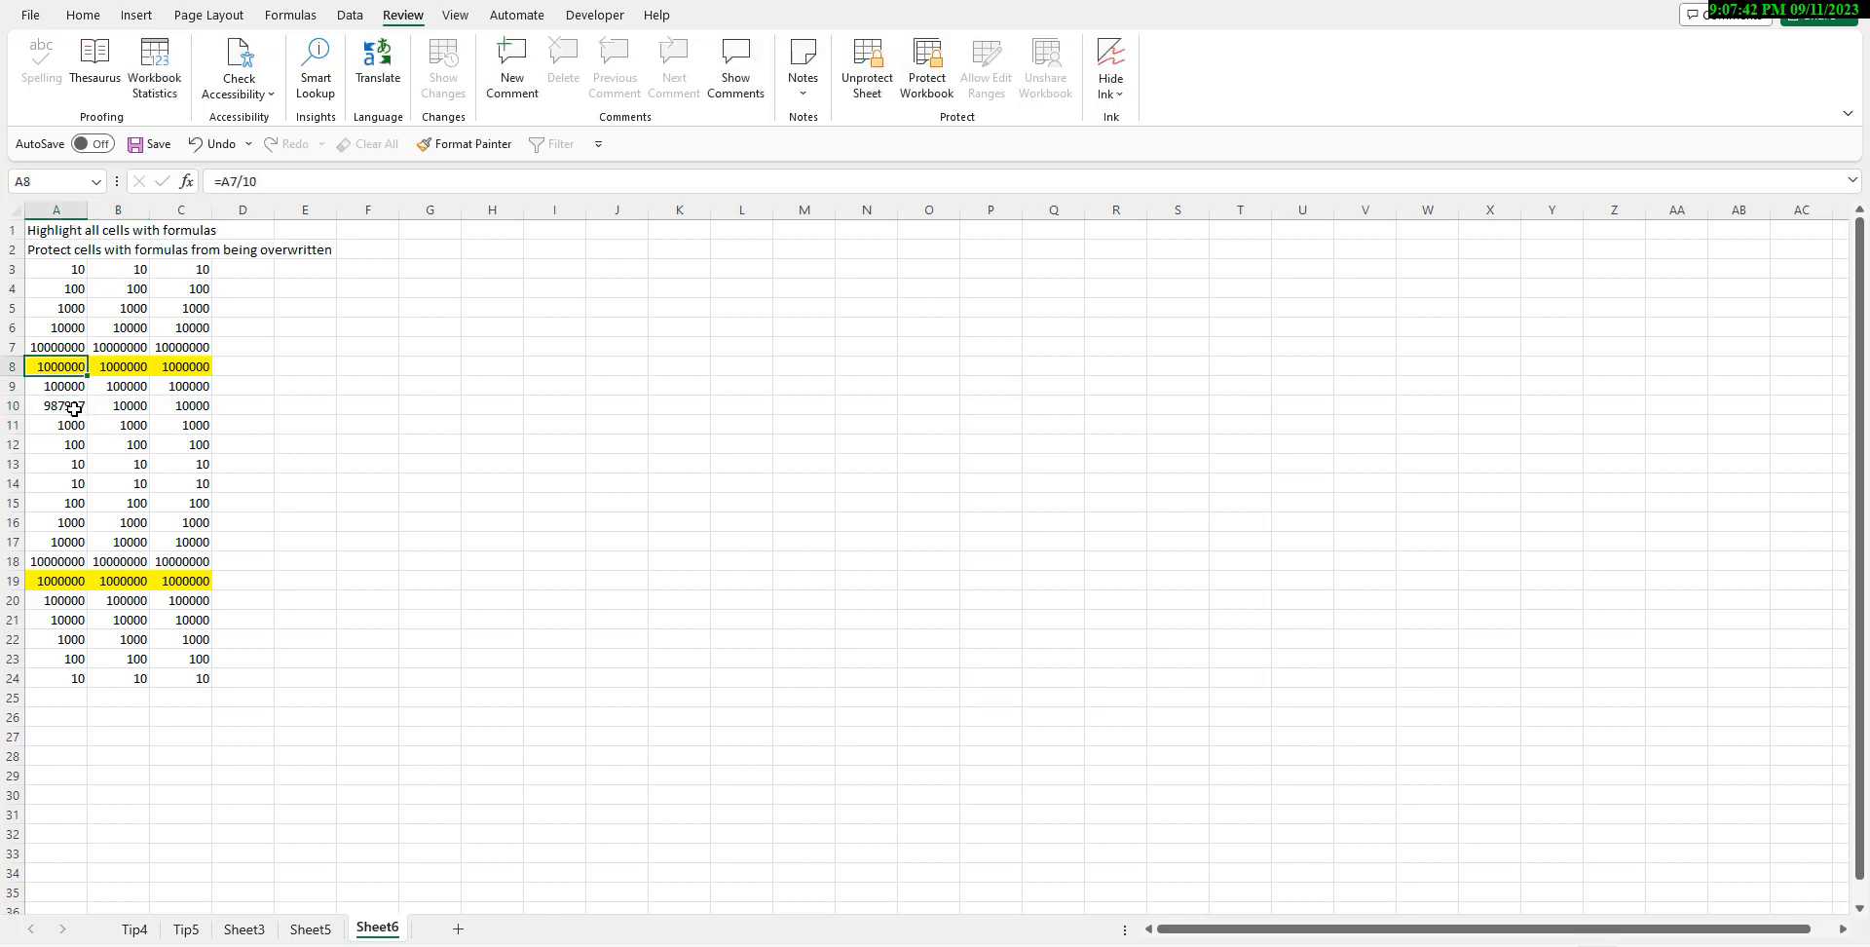
key(9)
key(Return)
- Enter 9080 in the unlocked cell A7, which feeds the formula below it
key(Up)
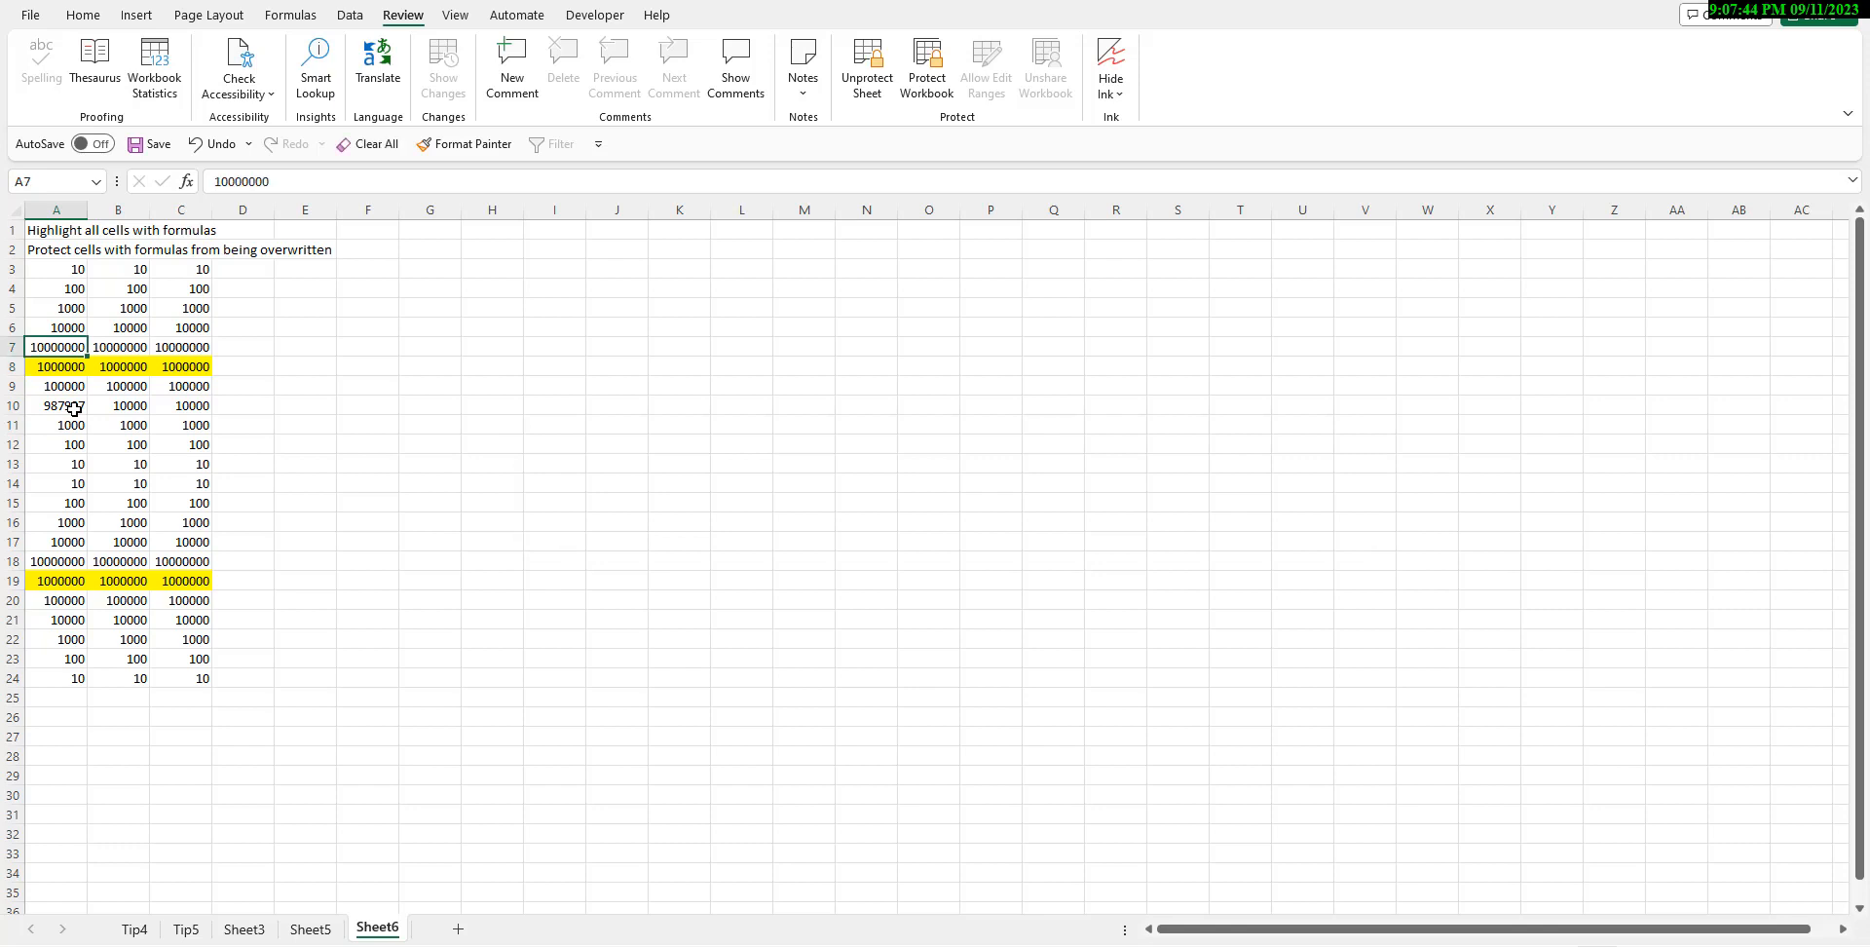
text(9080)
key(Return)
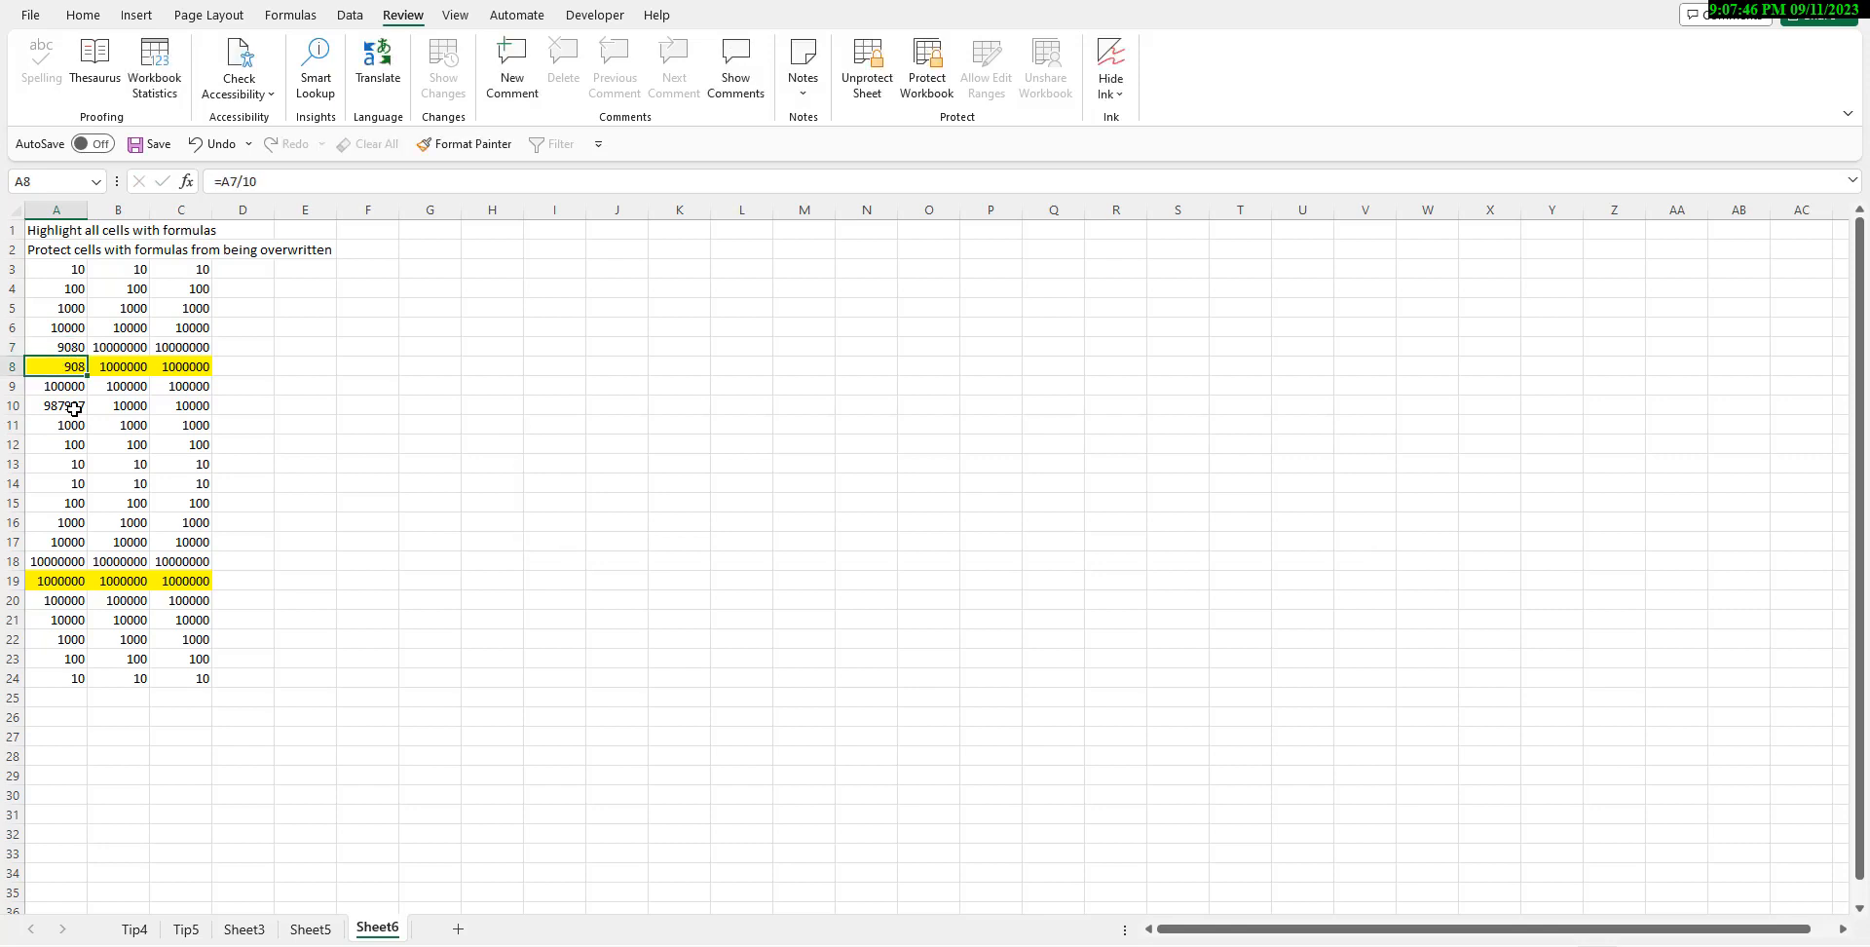
- Examine the protected formula cells A8 to C8 and the cells next to them
key(Up)
key(Down)
key(Right)
key(Right)
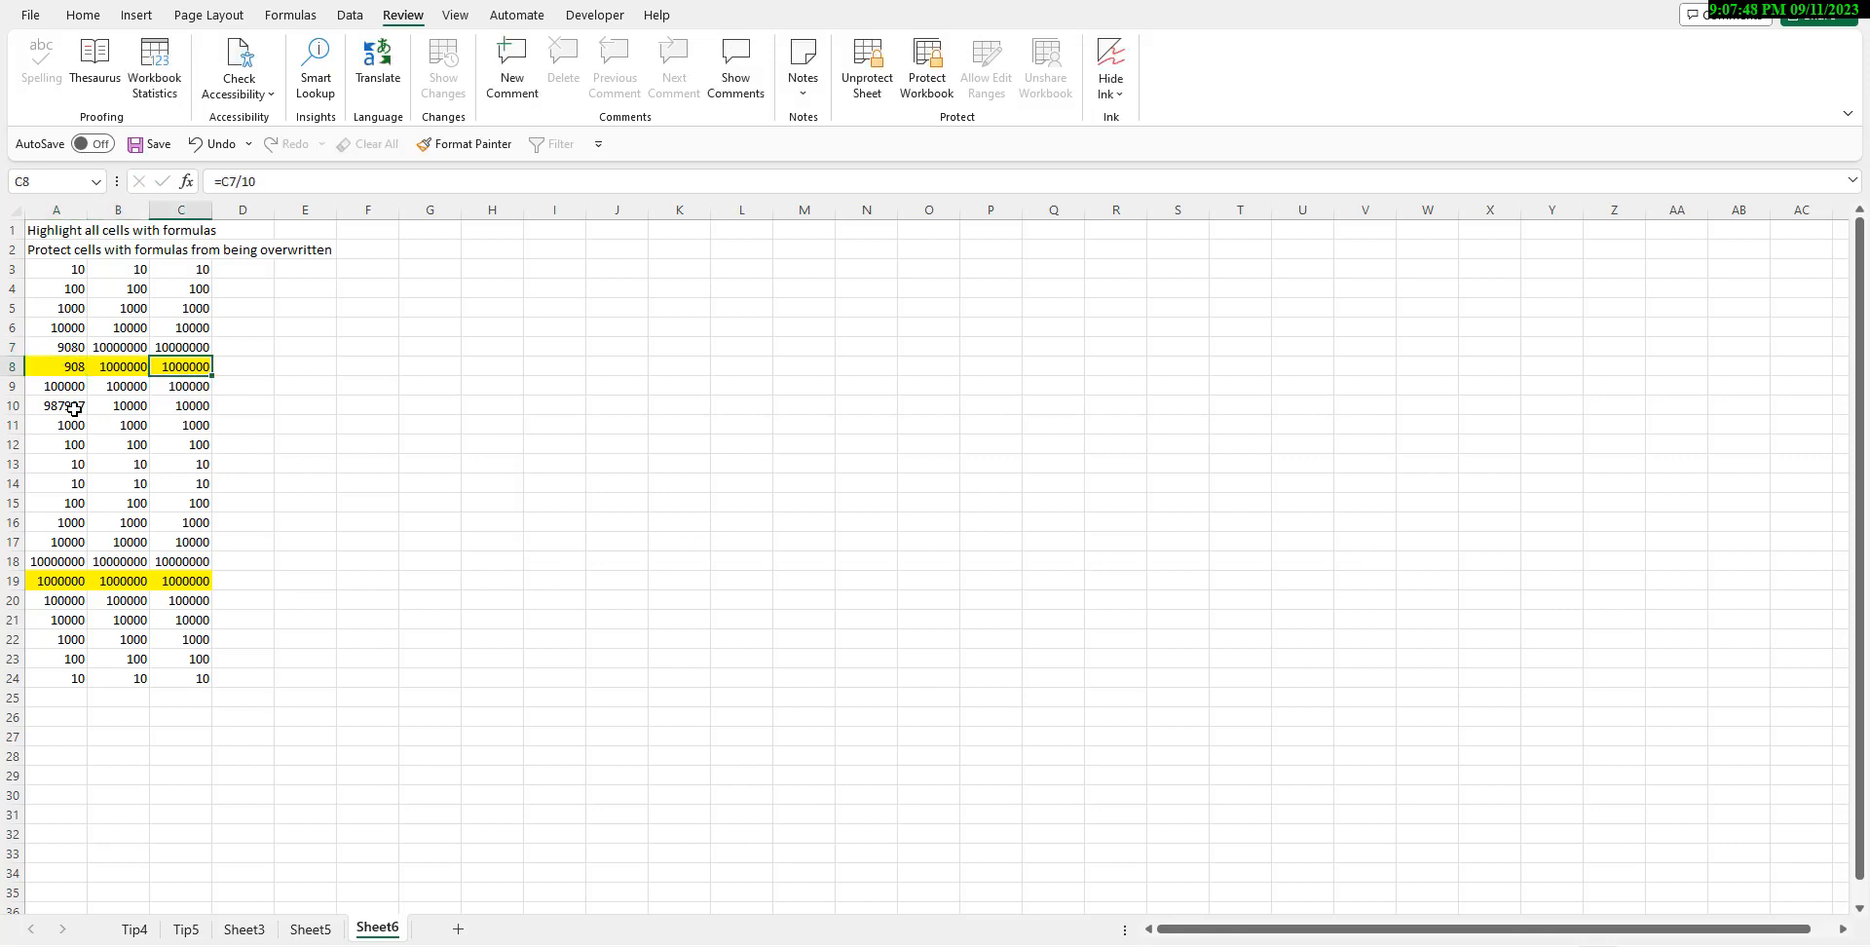
key(Left)
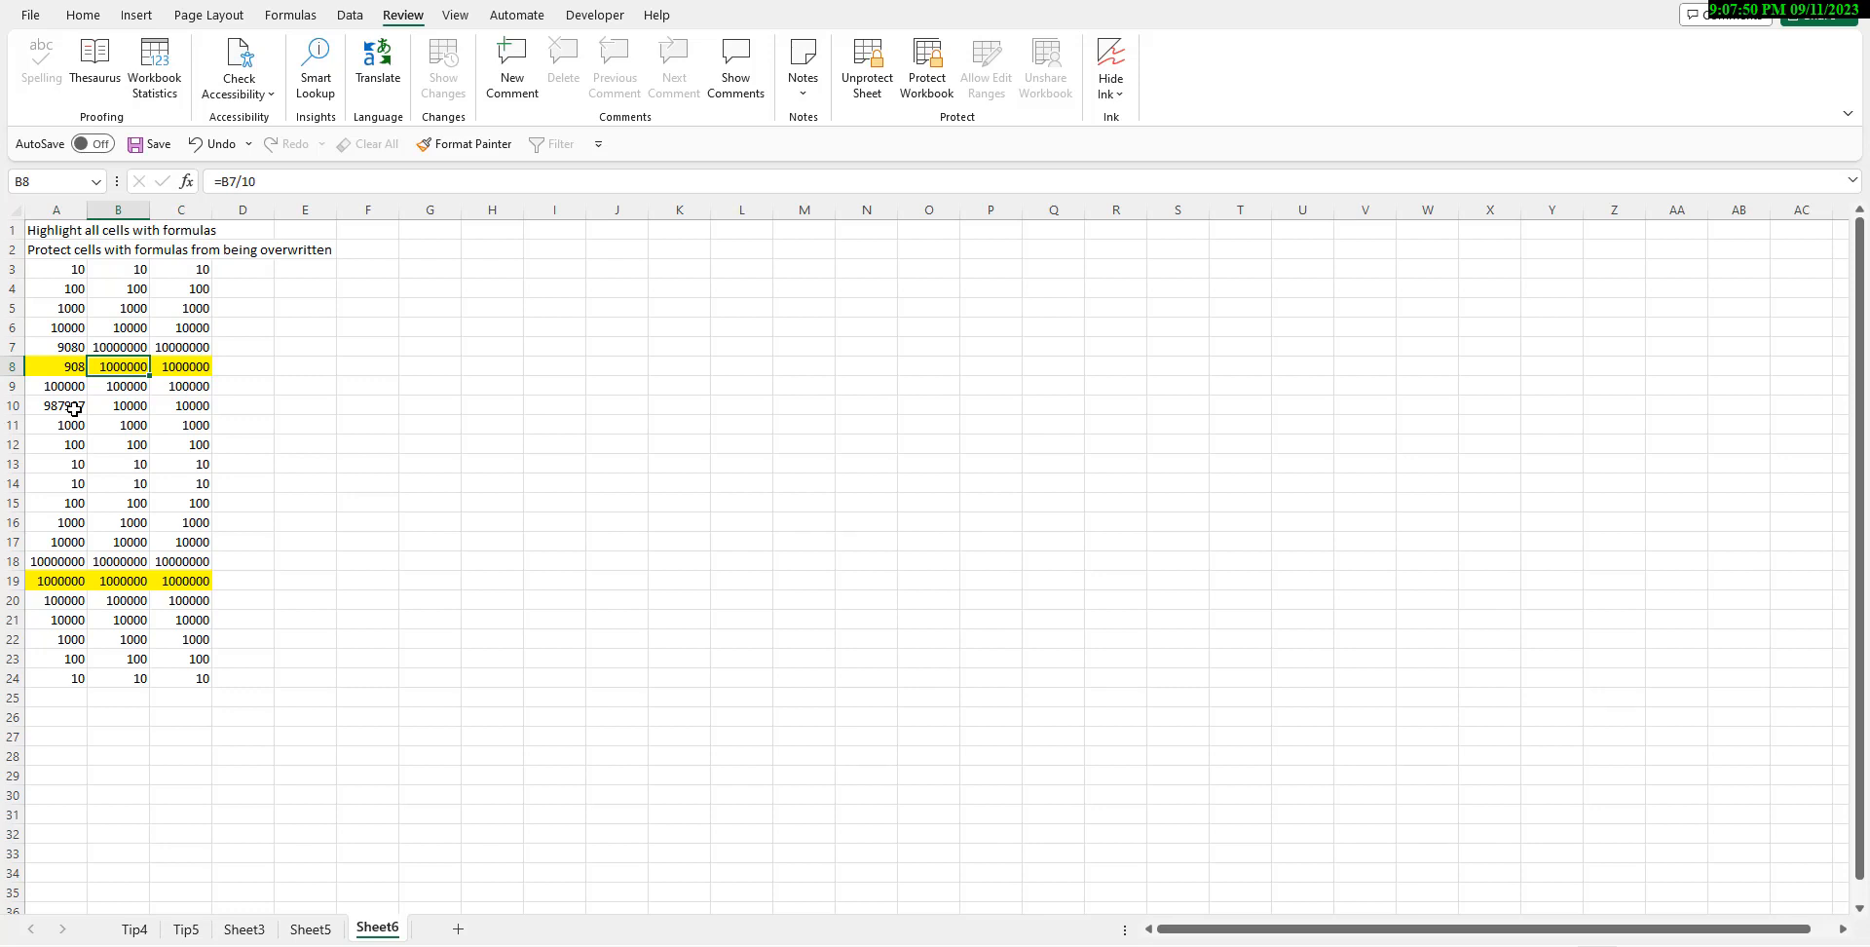
key(Left)
key(Right)
key(Right)
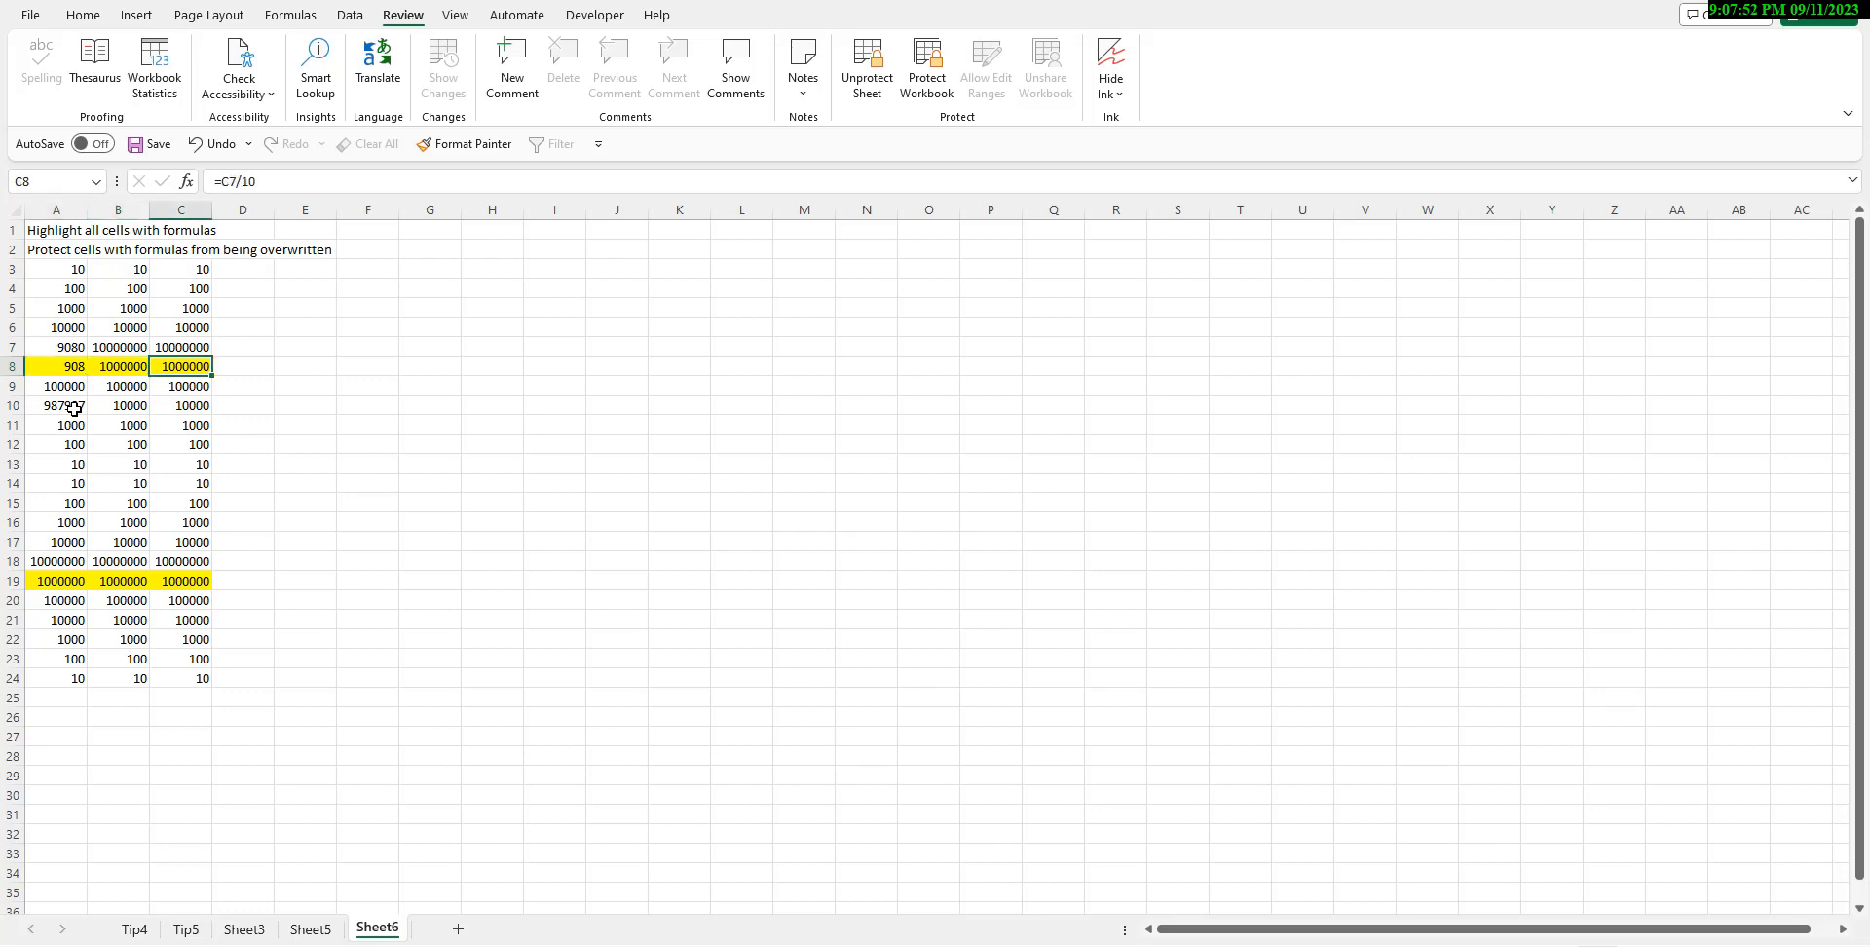
key(Down)
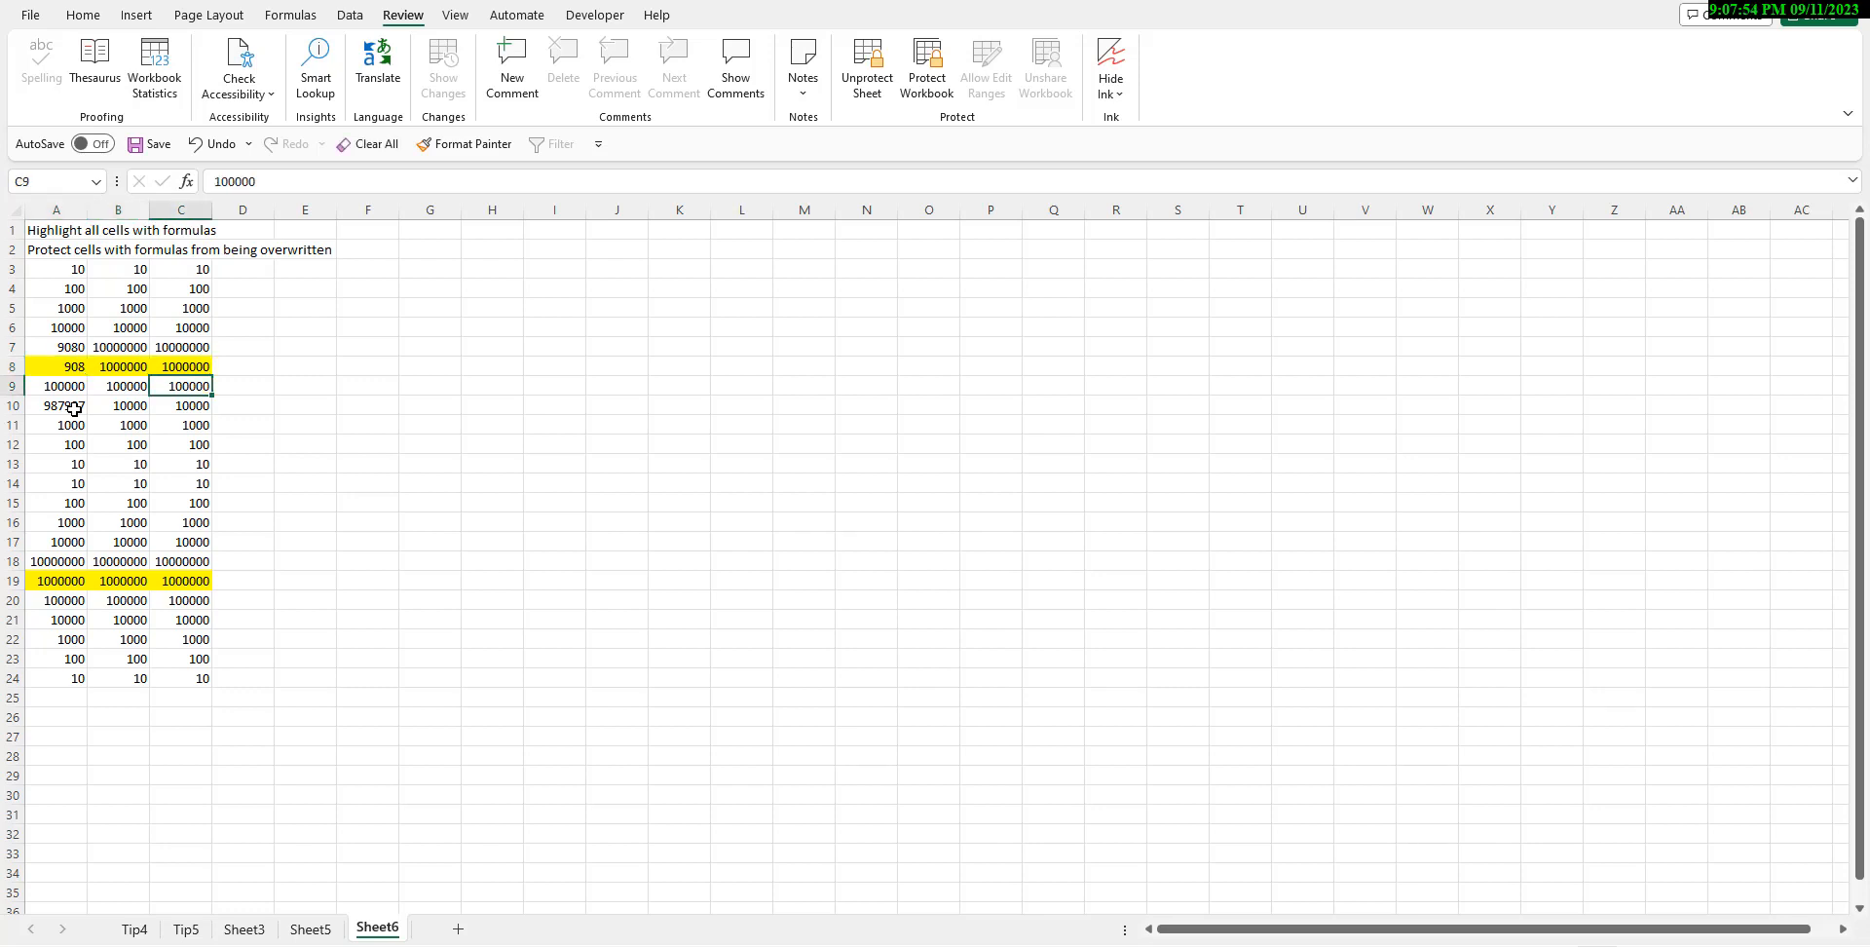